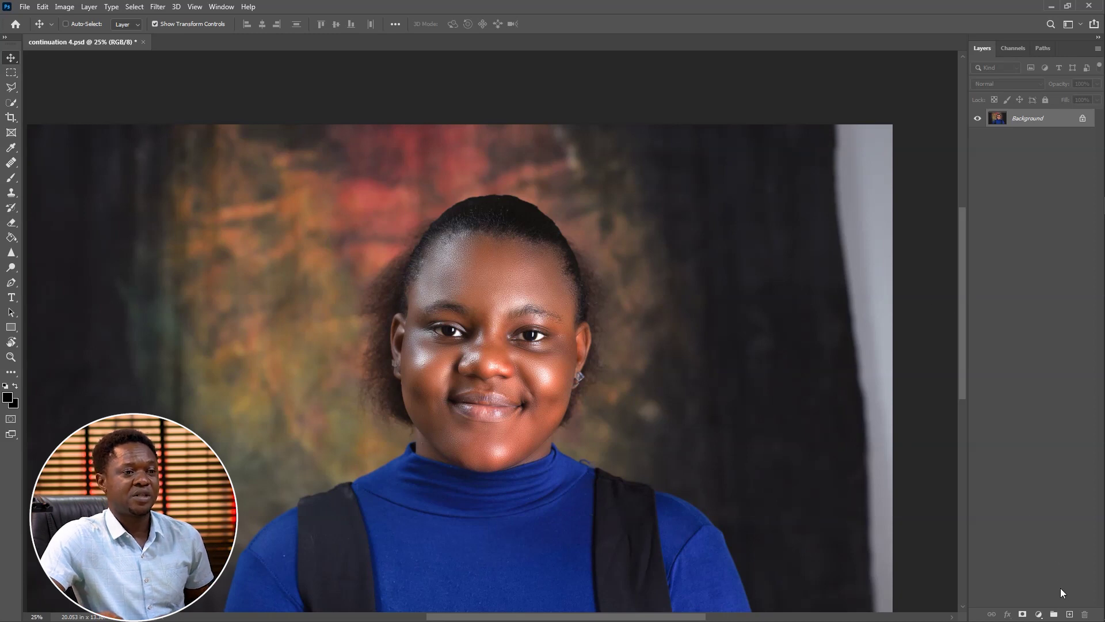
Create a new empty layer above the Background and name it "guide".
{"action": "left_click", "coordinate": [1070, 614]}
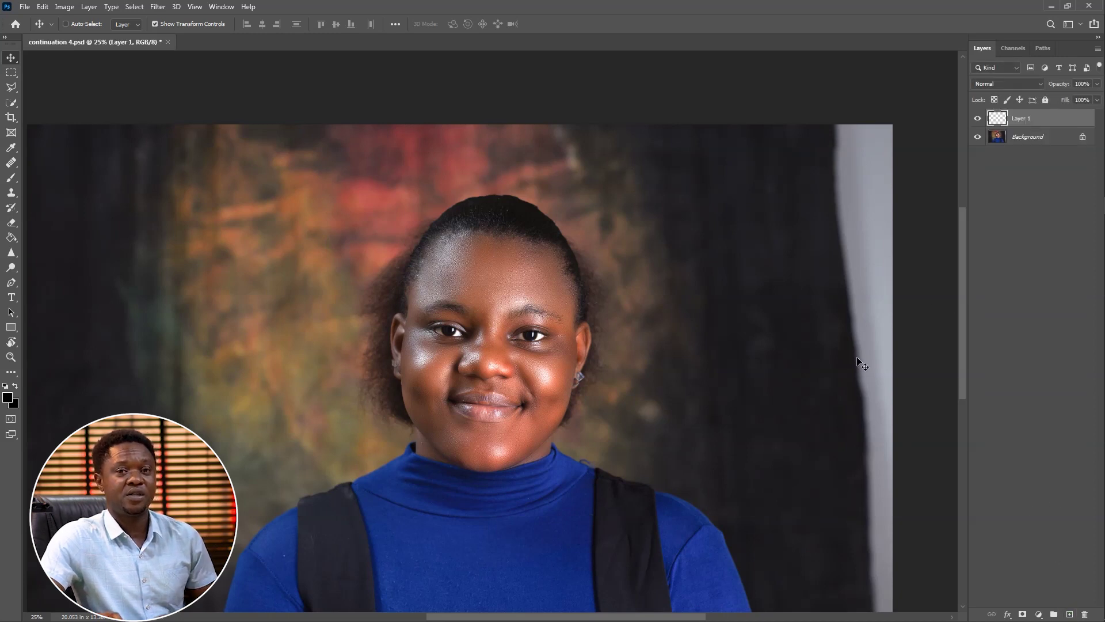
{"action": "scroll", "coordinate": [495, 337], "scroll_direction": "up", "scroll_amount": 5}
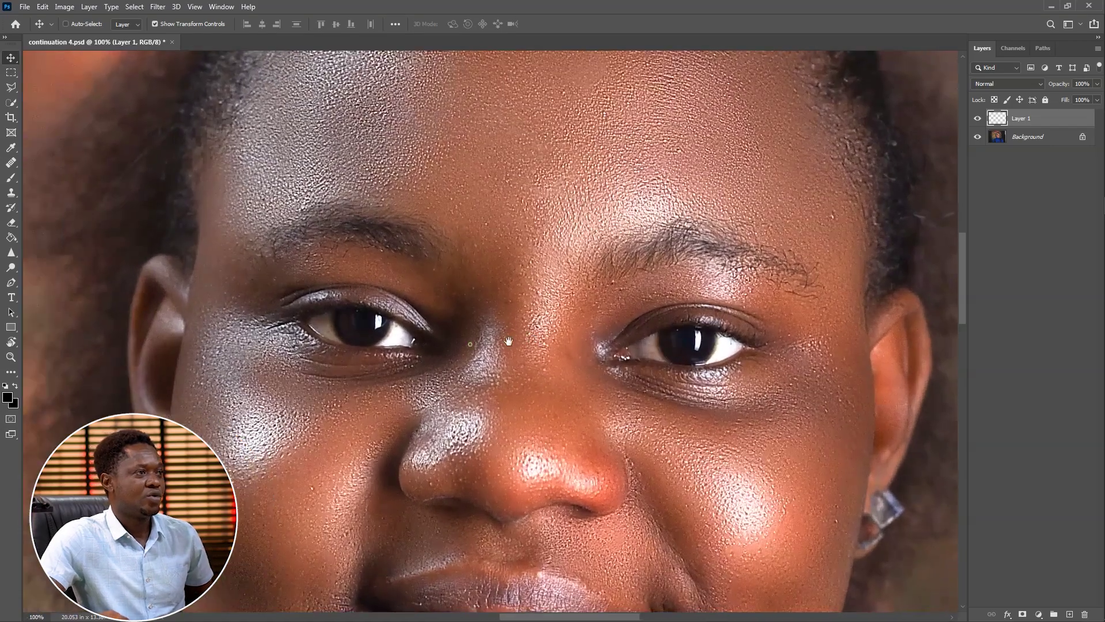
{"action": "left_click_drag", "start_coordinate": [509, 342], "coordinate": [454, 335]}
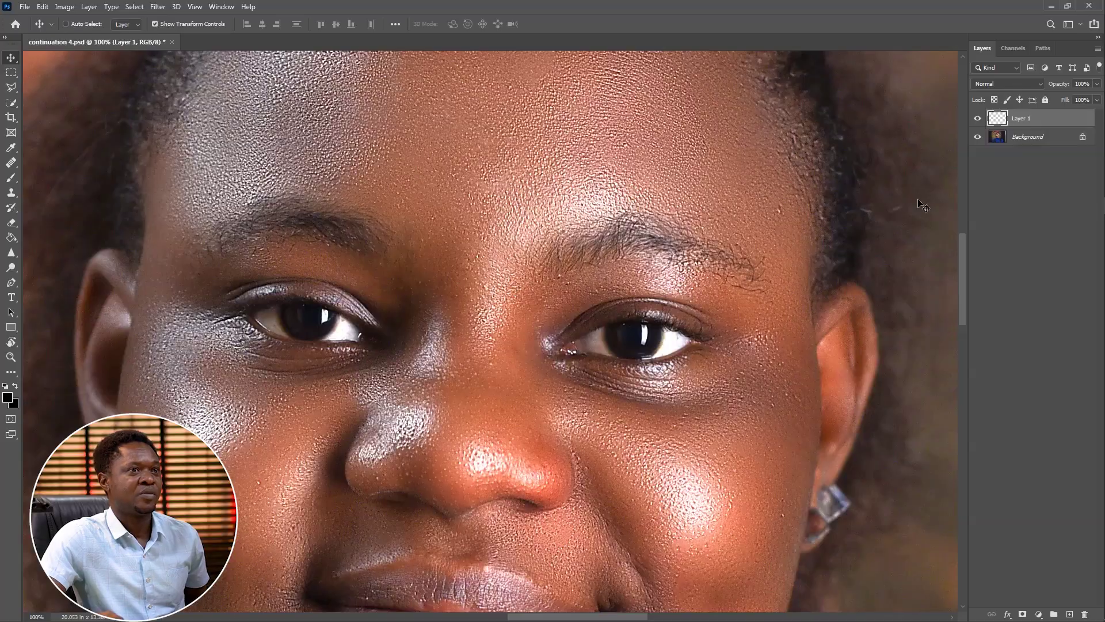
{"action": "double_click", "coordinate": [1020, 118]}
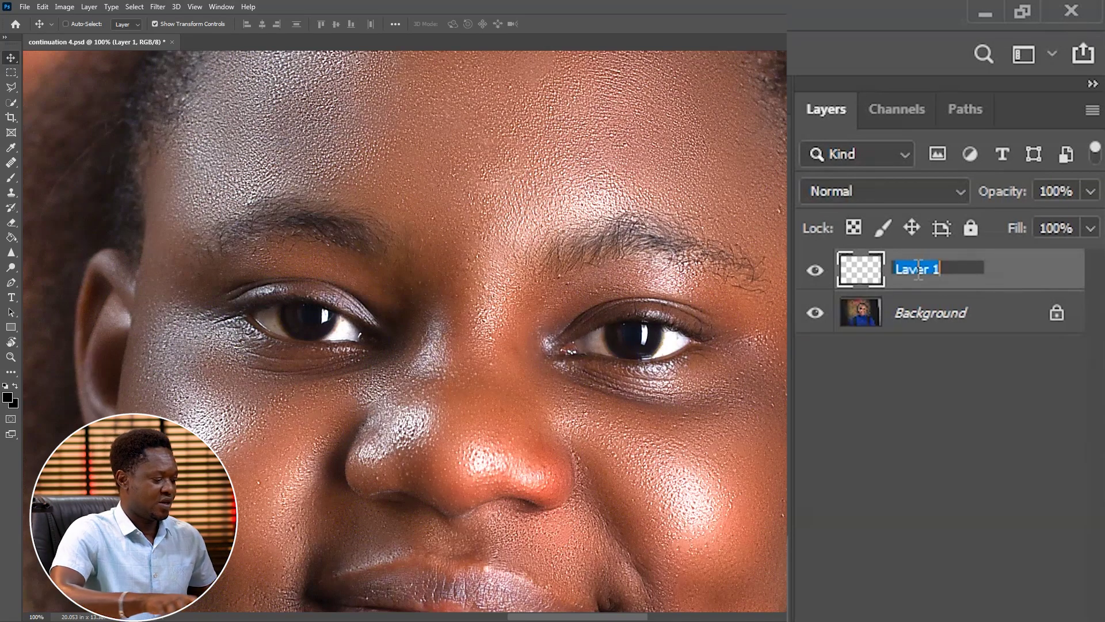
{"action": "type", "text": "guide"}
{"action": "key", "text": "Return"}
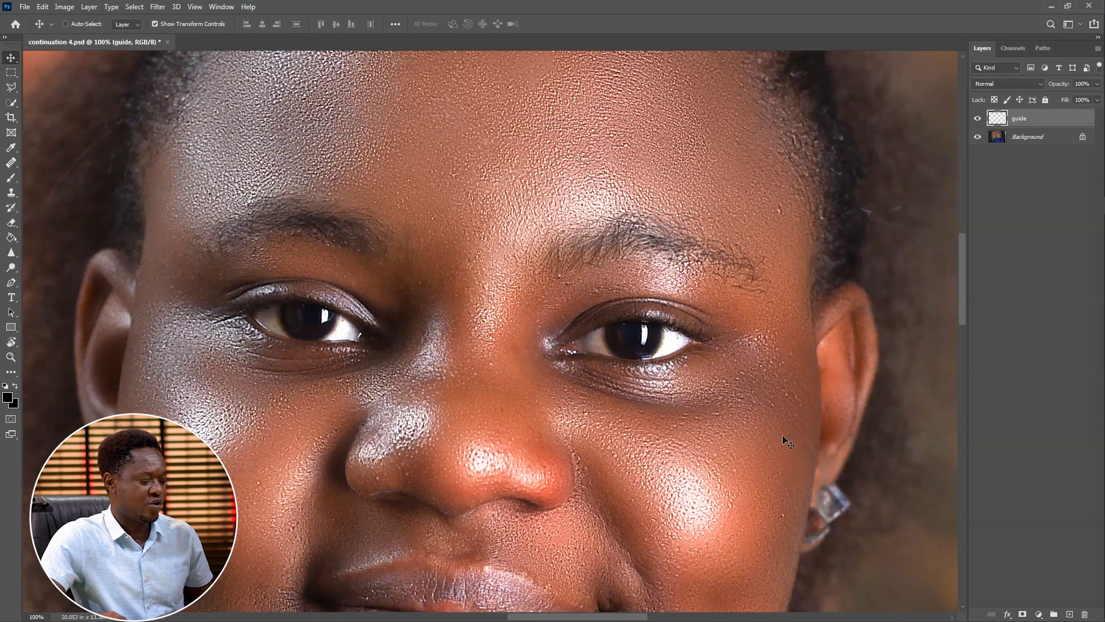
Switch to the Brush tool and set the brush size to 4 px.
{"action": "key", "text": "b"}
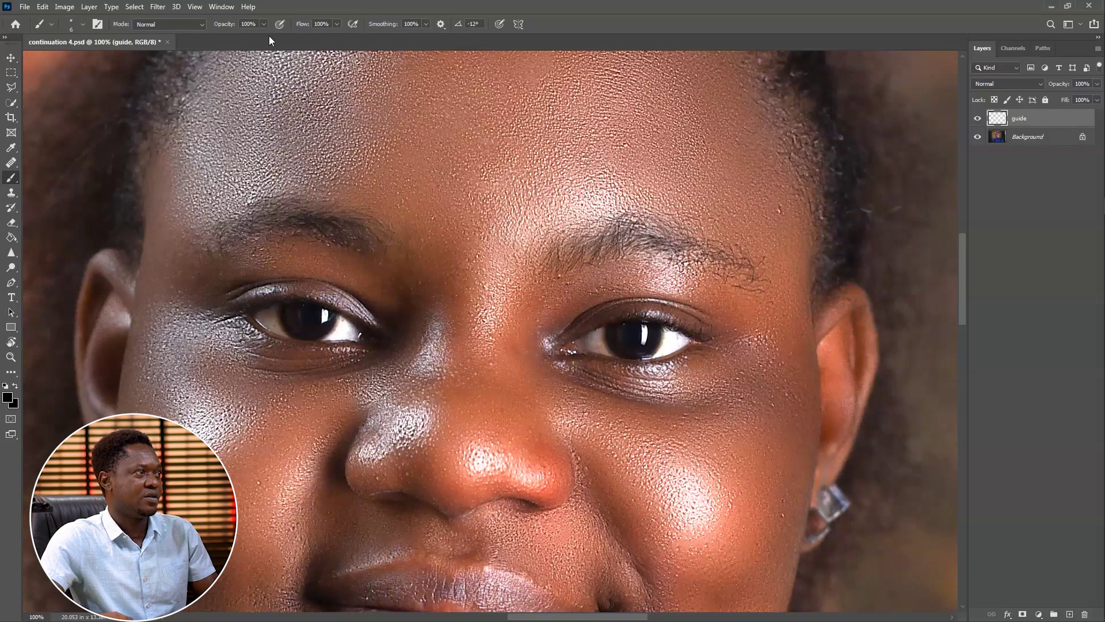
{"action": "left_click", "coordinate": [82, 23]}
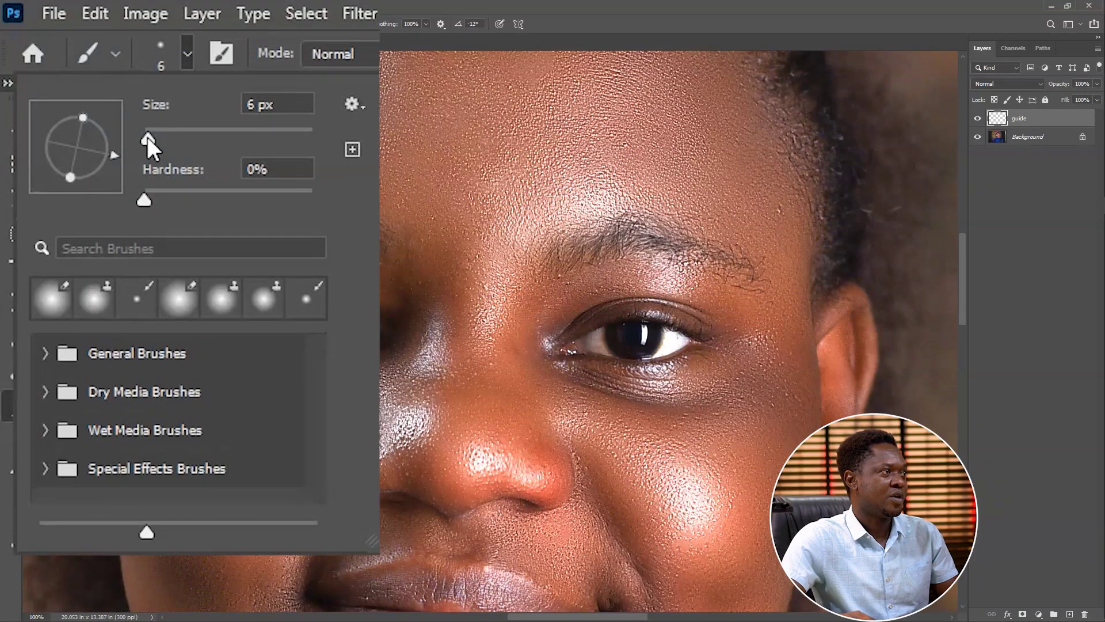
{"action": "left_click_drag", "start_coordinate": [65, 60], "coordinate": [64, 64]}
{"action": "left_click_drag", "start_coordinate": [144, 139], "coordinate": [147, 141]}
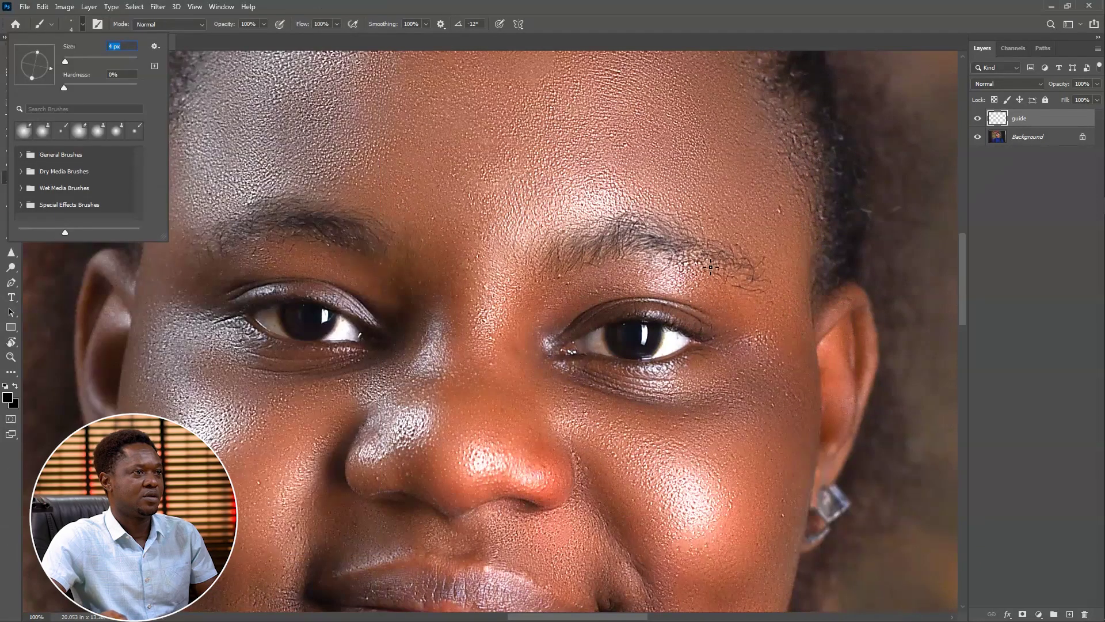
{"action": "key", "text": "Return"}
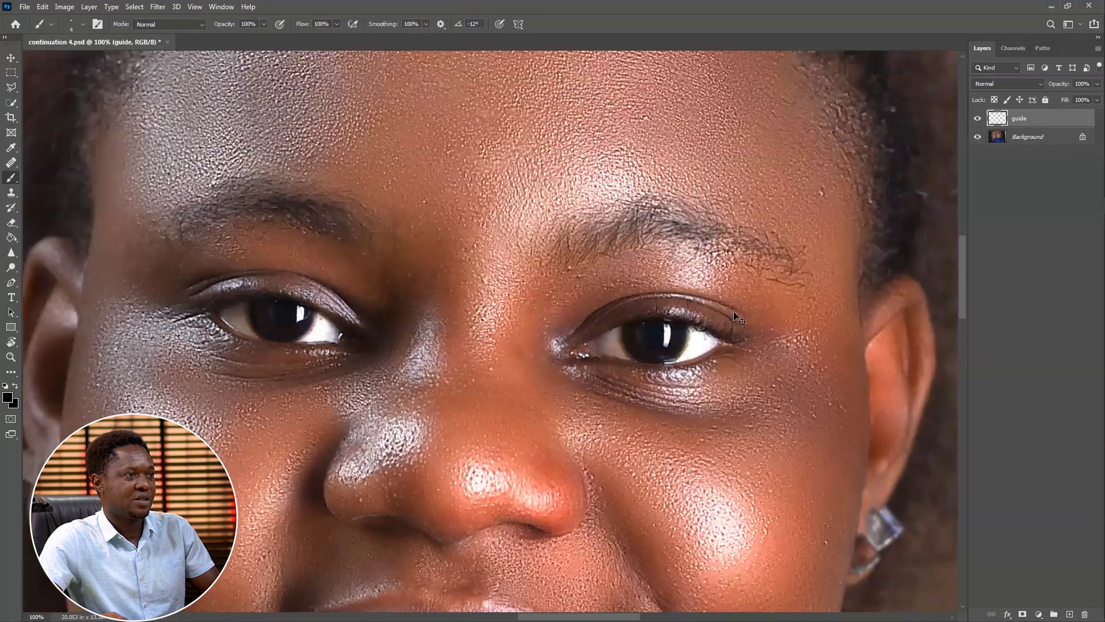
Paint a closed black outline of the desired eyebrow shape around the brow on the right side of the face.
{"action": "key", "text": "ctrl+plus"}
{"action": "key", "text": "ctrl+plus"}
{"action": "key", "text": "ctrl+minus"}
{"action": "scroll", "coordinate": [698, 316], "scroll_direction": "up", "scroll_amount": 2}
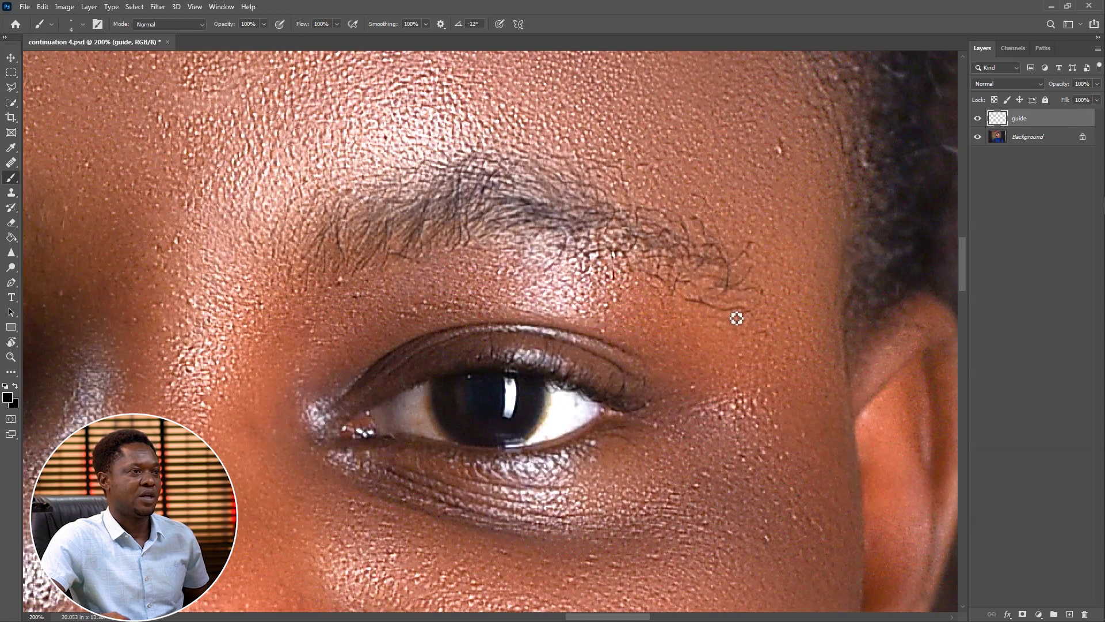
{"action": "left_click_drag", "start_coordinate": [731, 310], "coordinate": [716, 295]}
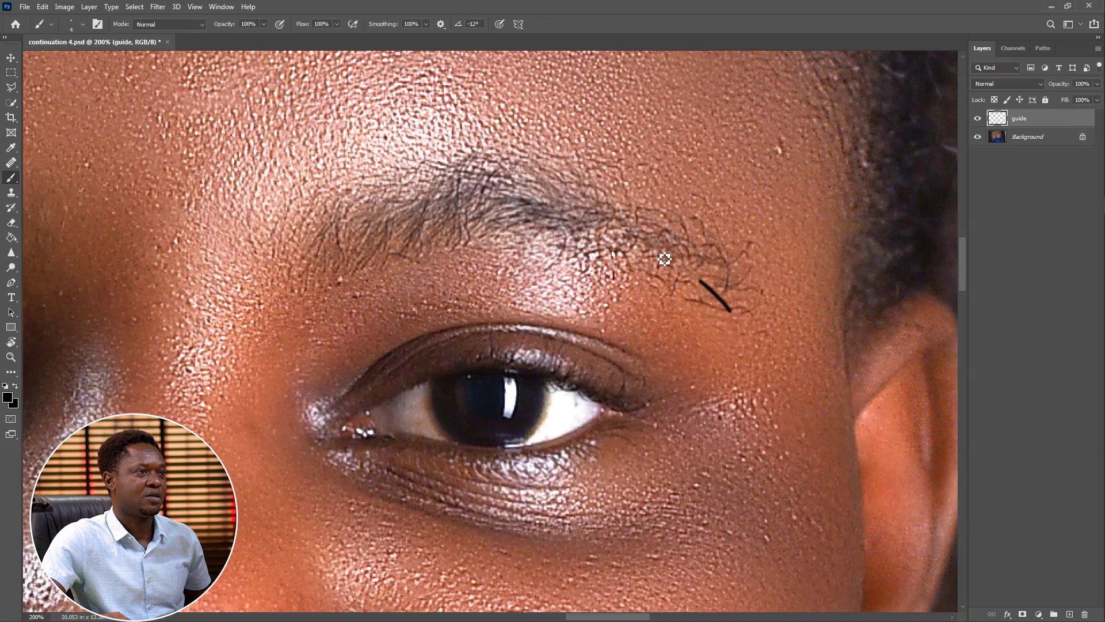
{"action": "mouse_move", "coordinate": [665, 259]}
{"action": "left_mouse_down"}
{"action": "mouse_move", "coordinate": [534, 226]}
{"action": "mouse_move", "coordinate": [461, 241]}
{"action": "mouse_move", "coordinate": [388, 276]}
{"action": "left_mouse_up"}
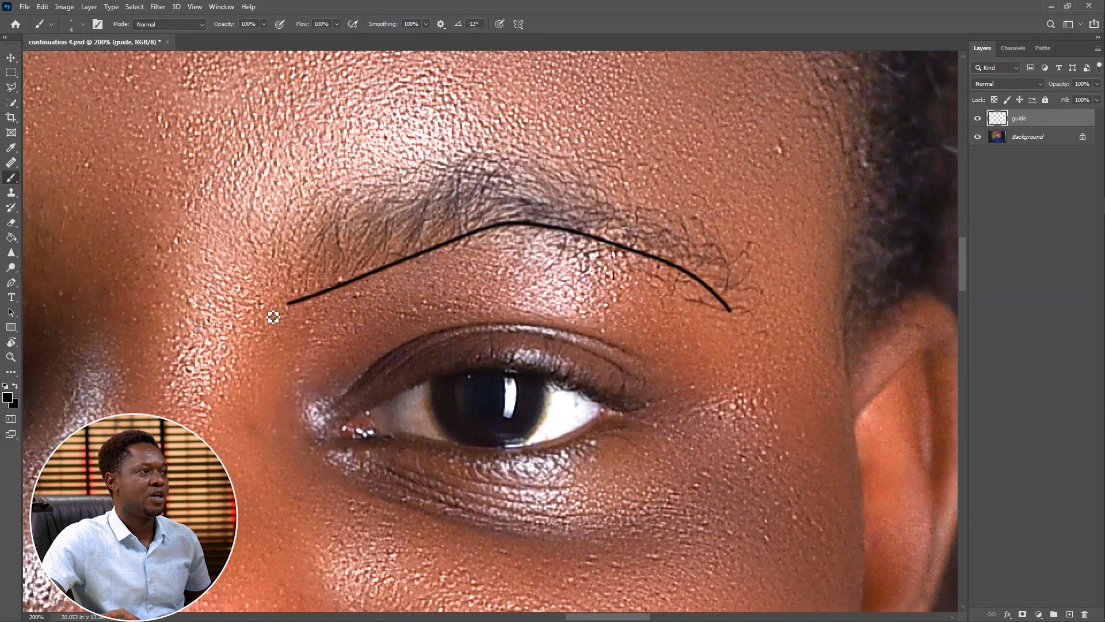
{"action": "mouse_move", "coordinate": [285, 304]}
{"action": "left_mouse_down"}
{"action": "mouse_move", "coordinate": [288, 238]}
{"action": "mouse_move", "coordinate": [303, 217]}
{"action": "mouse_move", "coordinate": [500, 186]}
{"action": "mouse_move", "coordinate": [571, 188]}
{"action": "mouse_move", "coordinate": [700, 253]}
{"action": "mouse_move", "coordinate": [729, 288]}
{"action": "left_mouse_up"}
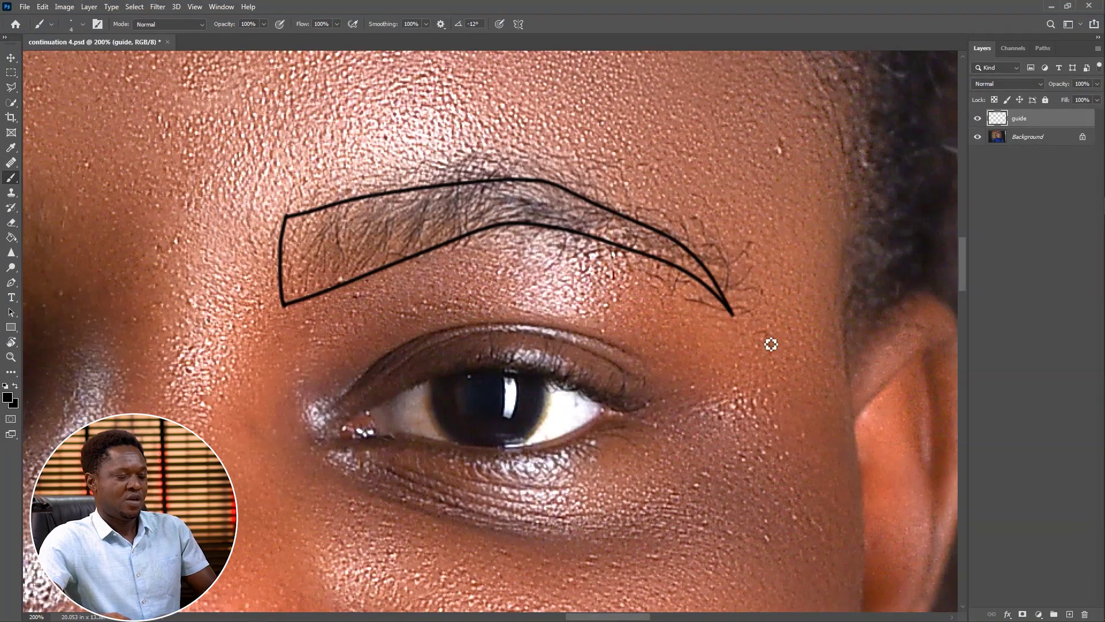
Thicken the upper line of the eyebrow outline from the arch toward the outer tail with the brush.
{"action": "key", "text": "ctrl+minus"}
{"action": "key", "text": "ctrl+minus"}
{"action": "key", "text": "ctrl+minus"}
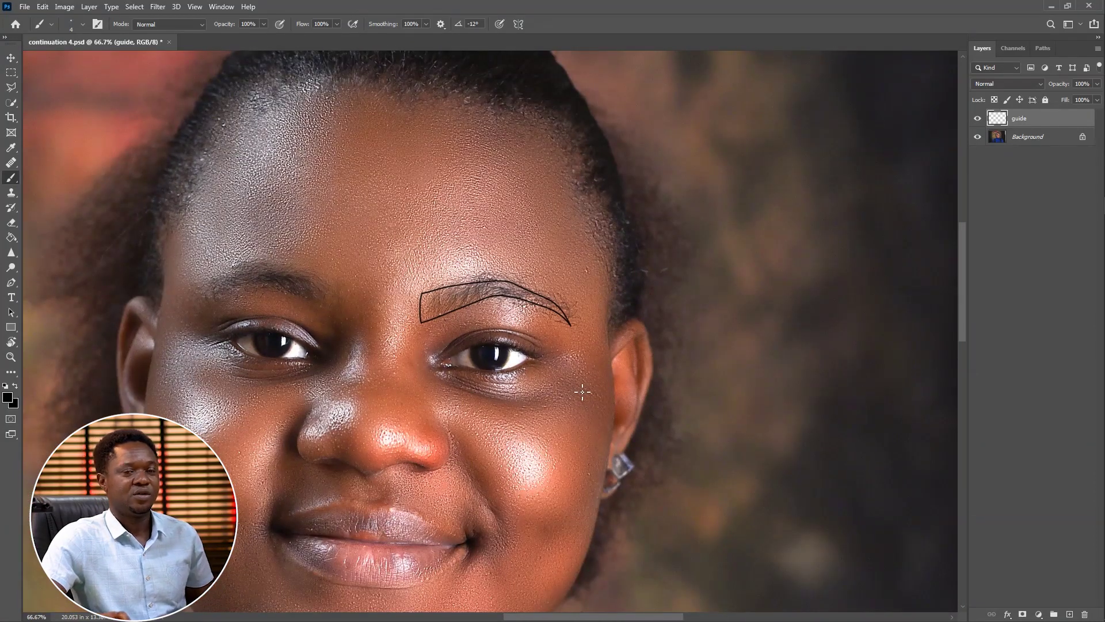
{"action": "key", "text": "ctrl+plus"}
{"action": "key", "text": "ctrl+plus"}
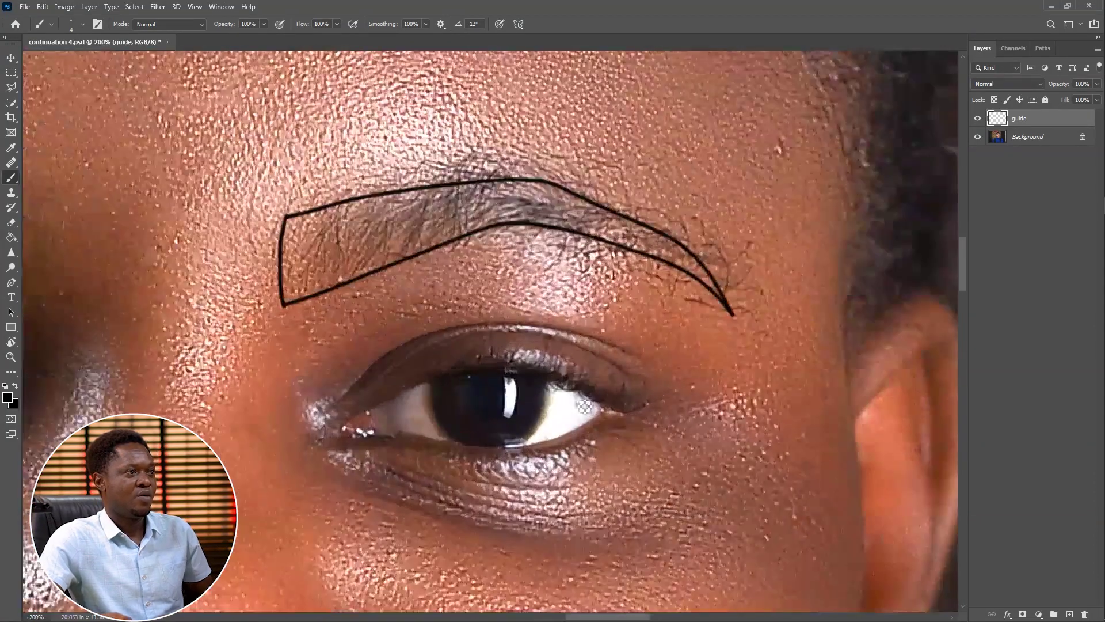
{"action": "left_click_drag", "start_coordinate": [551, 241], "coordinate": [649, 323]}
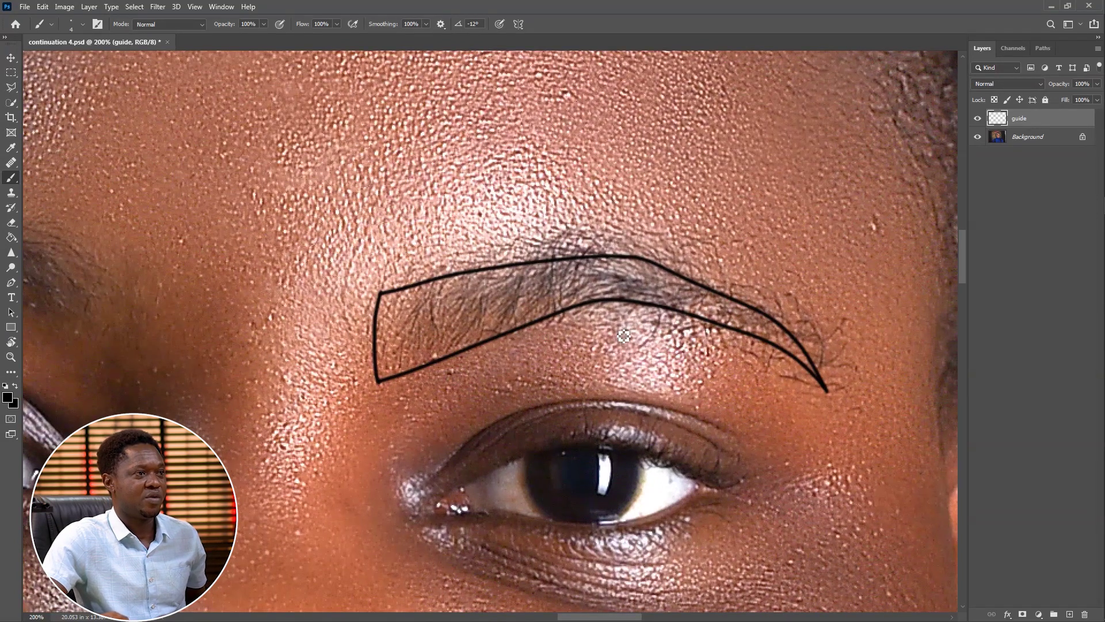
{"action": "scroll", "coordinate": [753, 355], "scroll_direction": "up", "scroll_amount": 1}
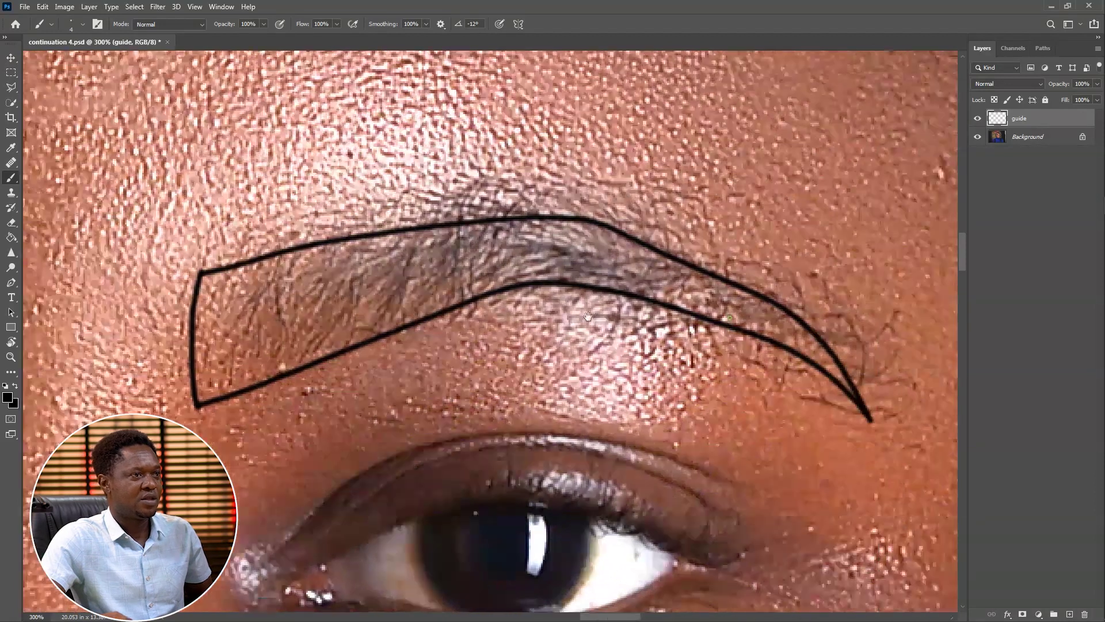
{"action": "mouse_move", "coordinate": [735, 327]}
{"action": "left_mouse_down"}
{"action": "mouse_move", "coordinate": [685, 325]}
{"action": "mouse_move", "coordinate": [711, 300]}
{"action": "mouse_move", "coordinate": [633, 252]}
{"action": "mouse_move", "coordinate": [526, 222]}
{"action": "mouse_move", "coordinate": [676, 278]}
{"action": "mouse_move", "coordinate": [794, 358]}
{"action": "left_mouse_up"}
{"action": "scroll", "coordinate": [794, 358], "scroll_direction": "left", "scroll_amount": 5}
{"action": "scroll", "coordinate": [794, 359], "scroll_direction": "up", "scroll_amount": 2}
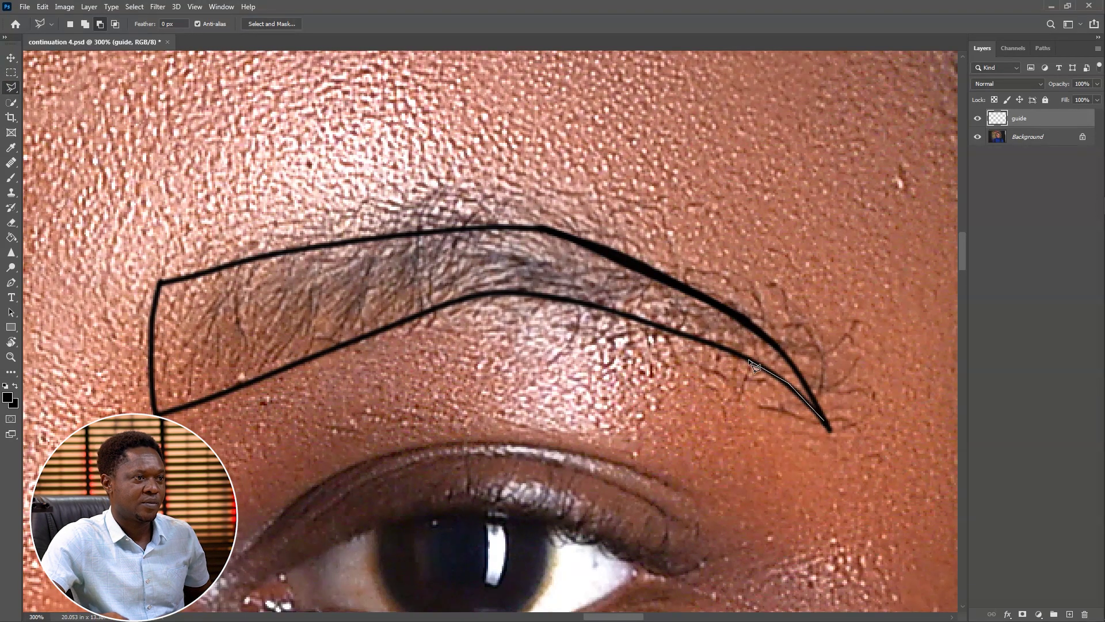
Trace the painted eyebrow outline with the Polygonal Lasso to select the brow shape.
{"action": "left_click", "coordinate": [633, 320]}
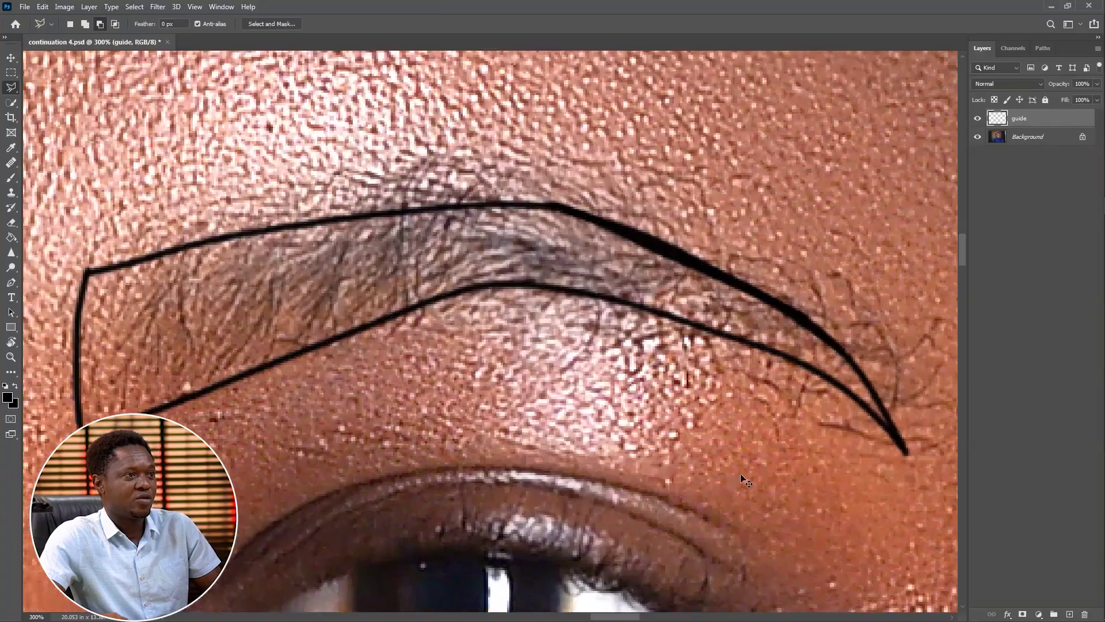
{"action": "scroll", "coordinate": [741, 477], "scroll_direction": "down", "scroll_amount": 5}
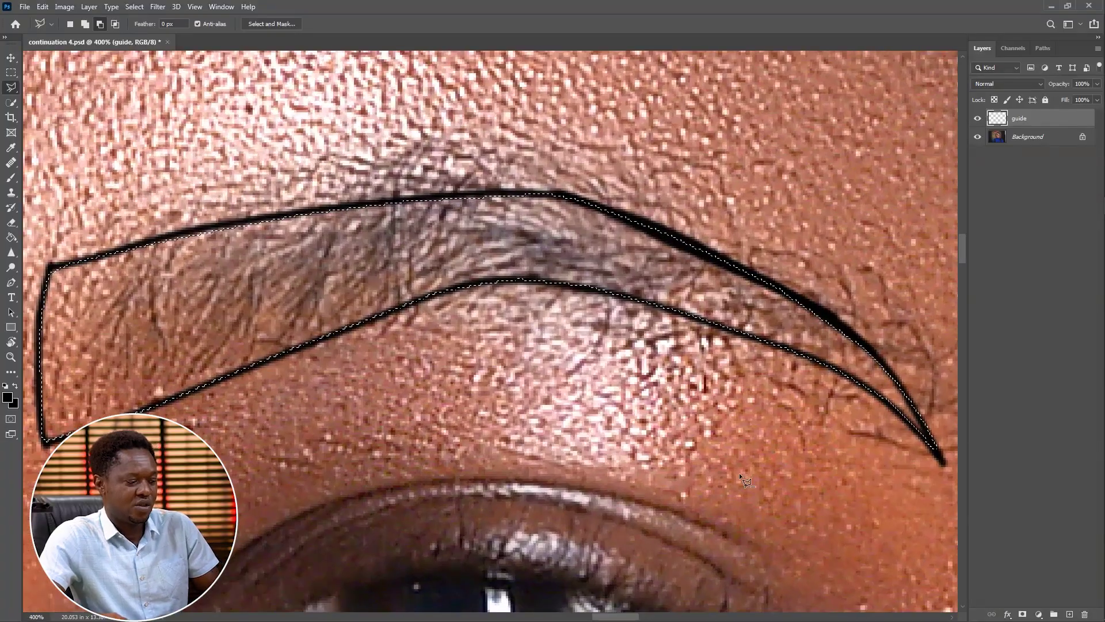
{"action": "key", "text": "ctrl+plus"}
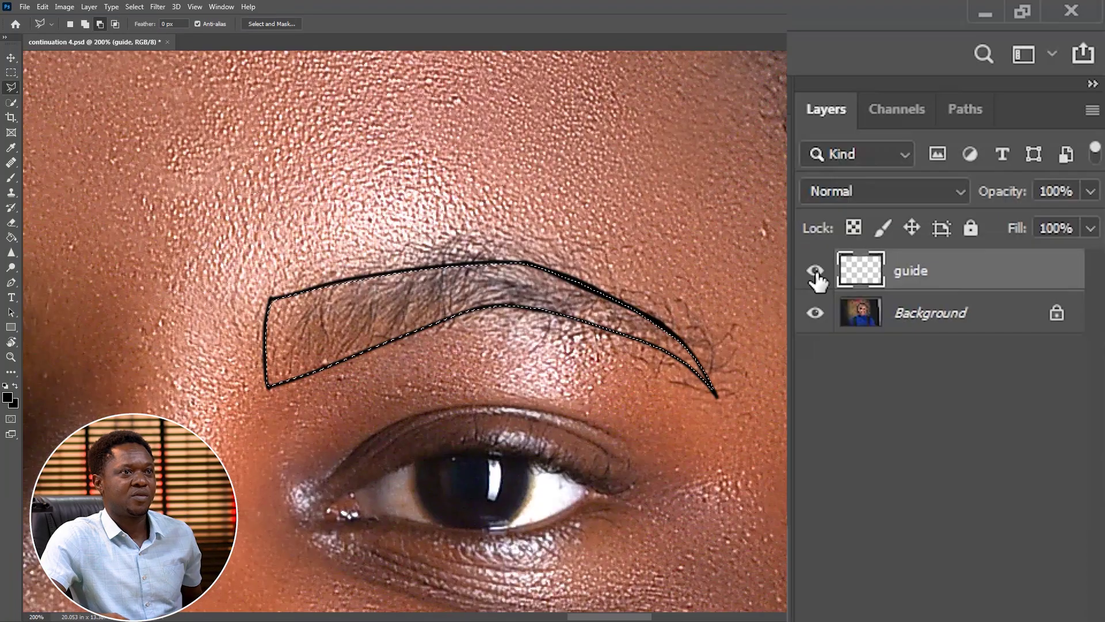
Hide the guide layer and apply a feather to the eyebrow selection with the Background layer active.
{"action": "left_click", "coordinate": [978, 118]}
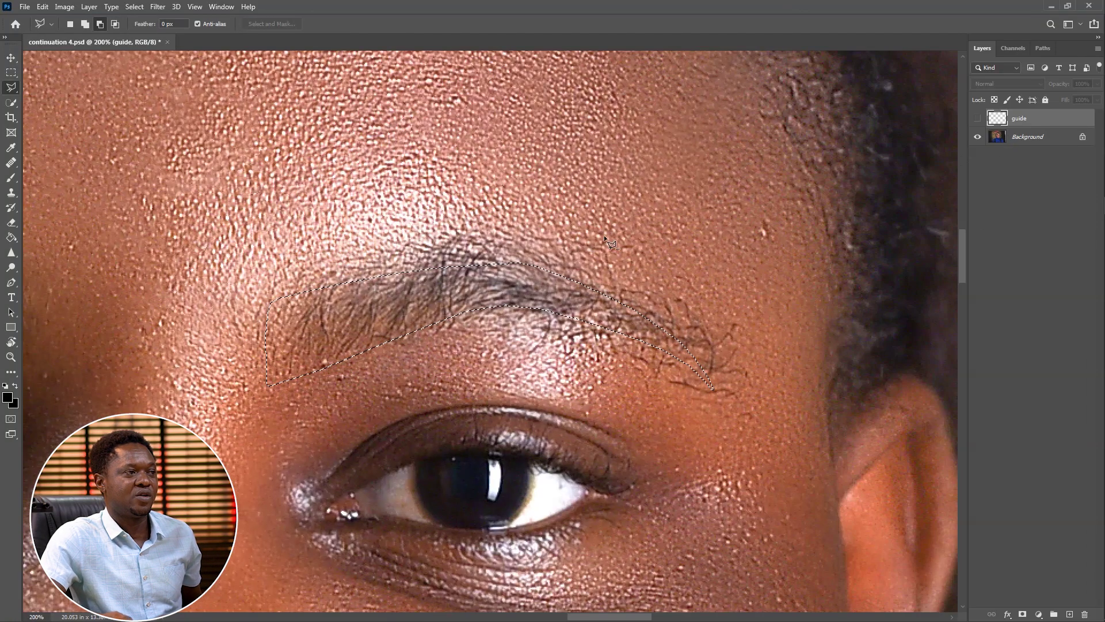
{"action": "left_click", "coordinate": [1012, 138]}
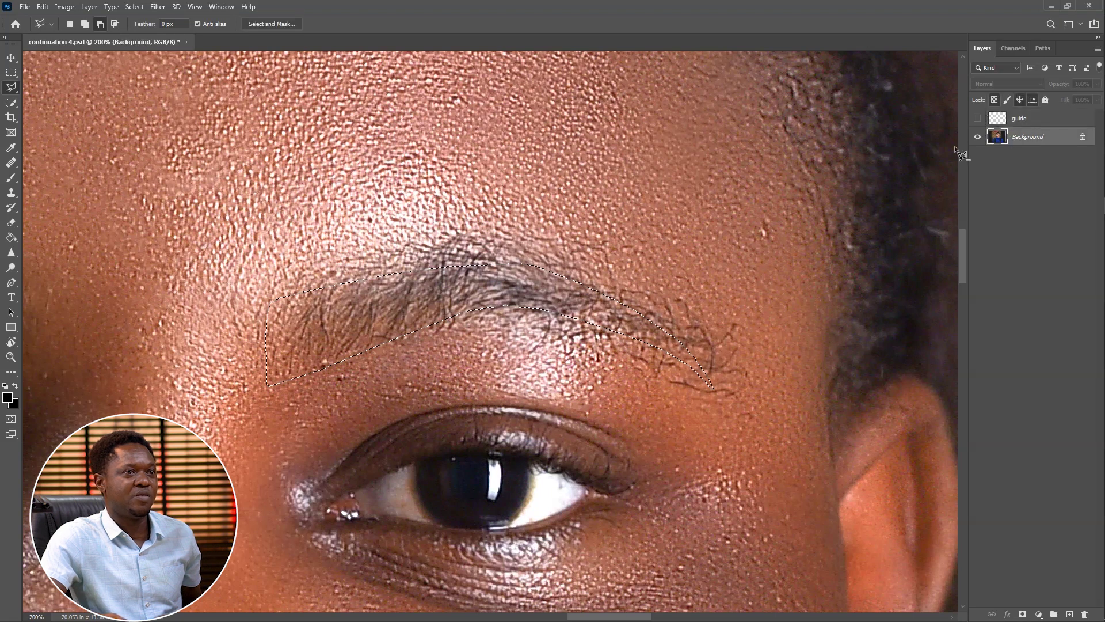
{"action": "right_click", "coordinate": [393, 297]}
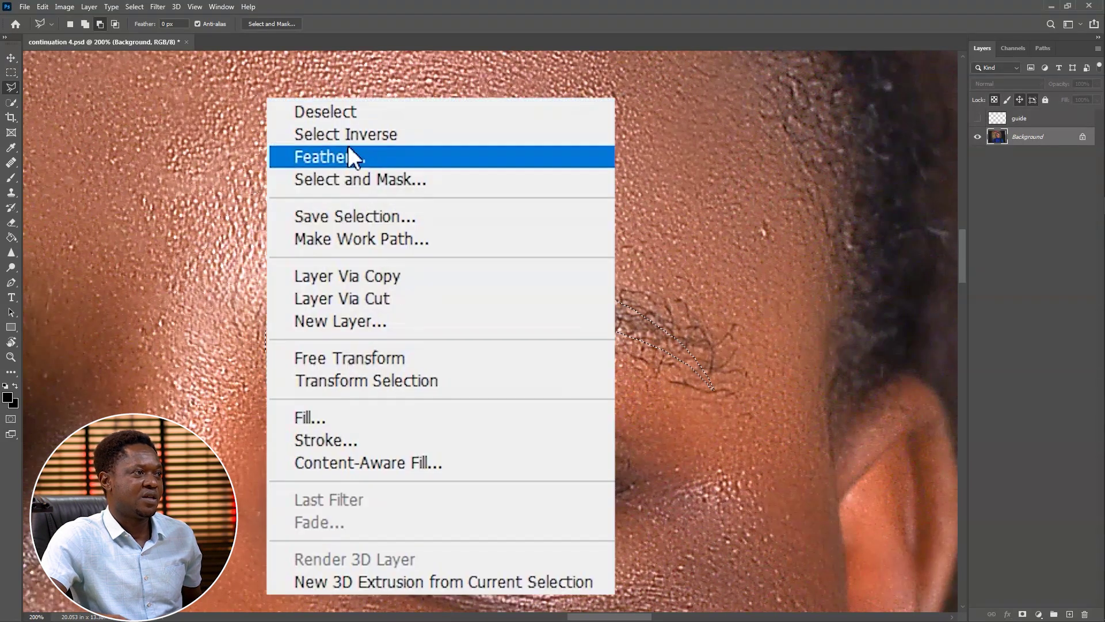
{"action": "left_click", "coordinate": [348, 151]}
{"action": "key", "text": "Return"}
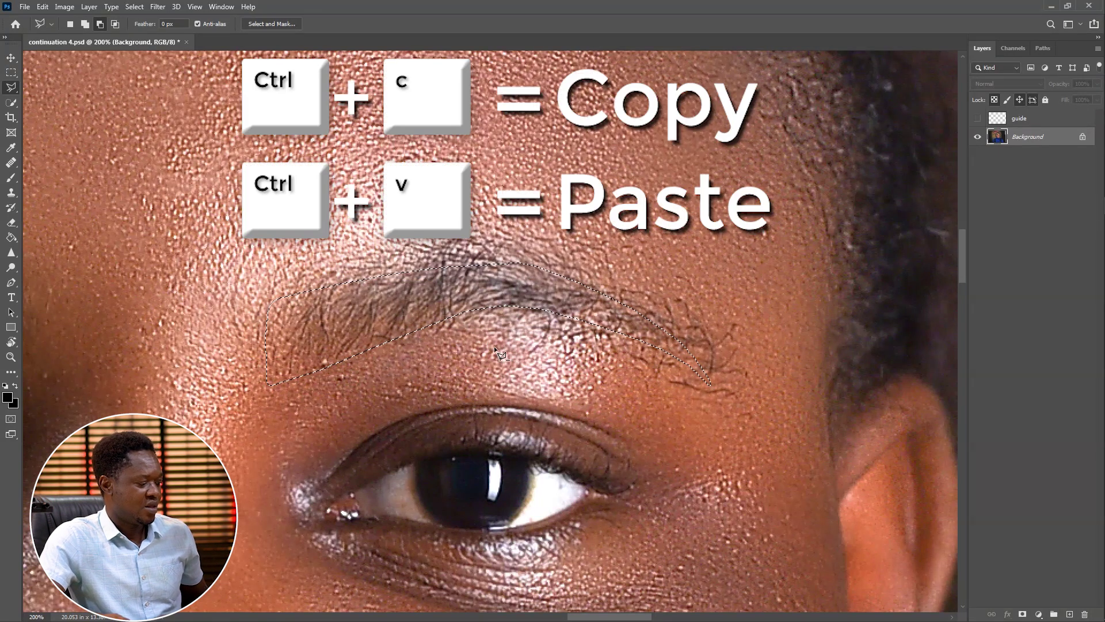
Copy the selected eyebrow onto its own layer and hide the Background to inspect the cut-out alone.
{"action": "key", "text": "ctrl+c"}
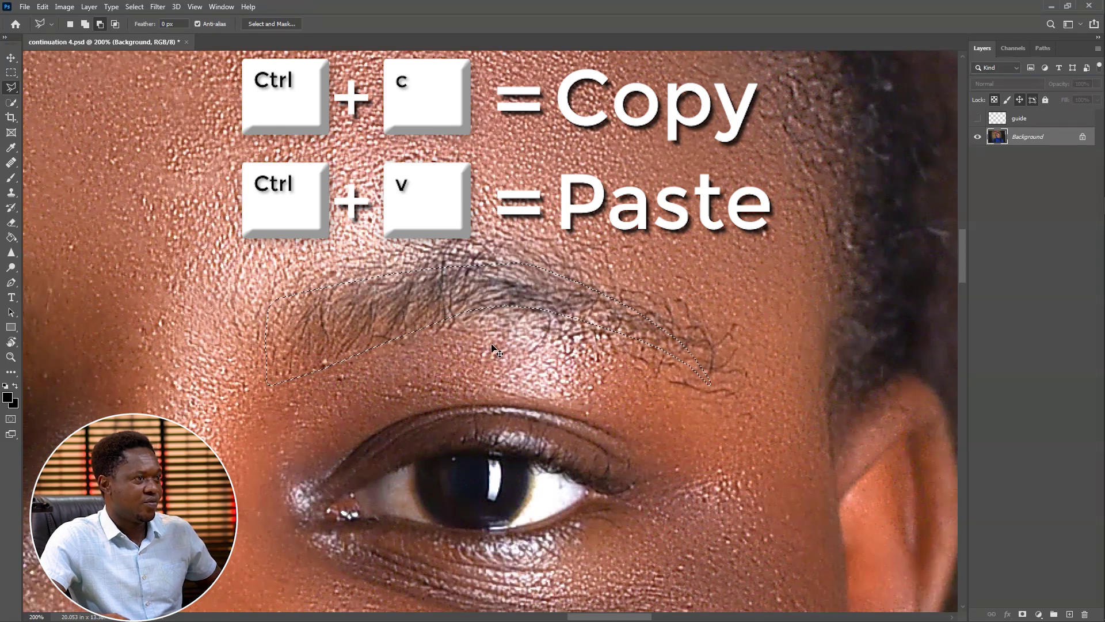
{"action": "key", "text": "ctrl+v"}
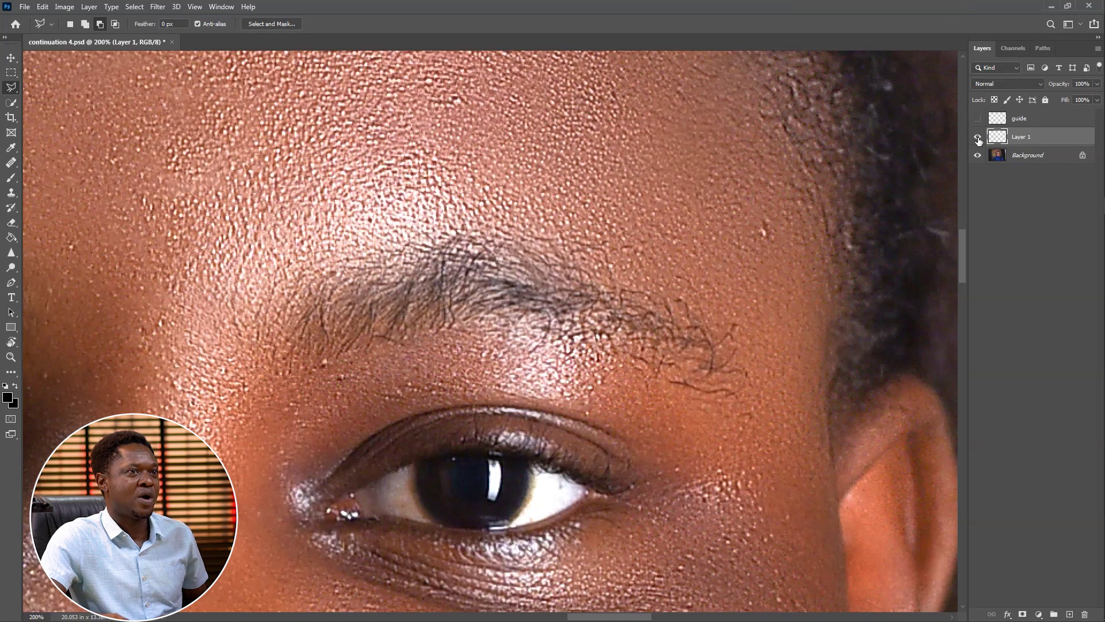
{"action": "left_click", "coordinate": [978, 155]}
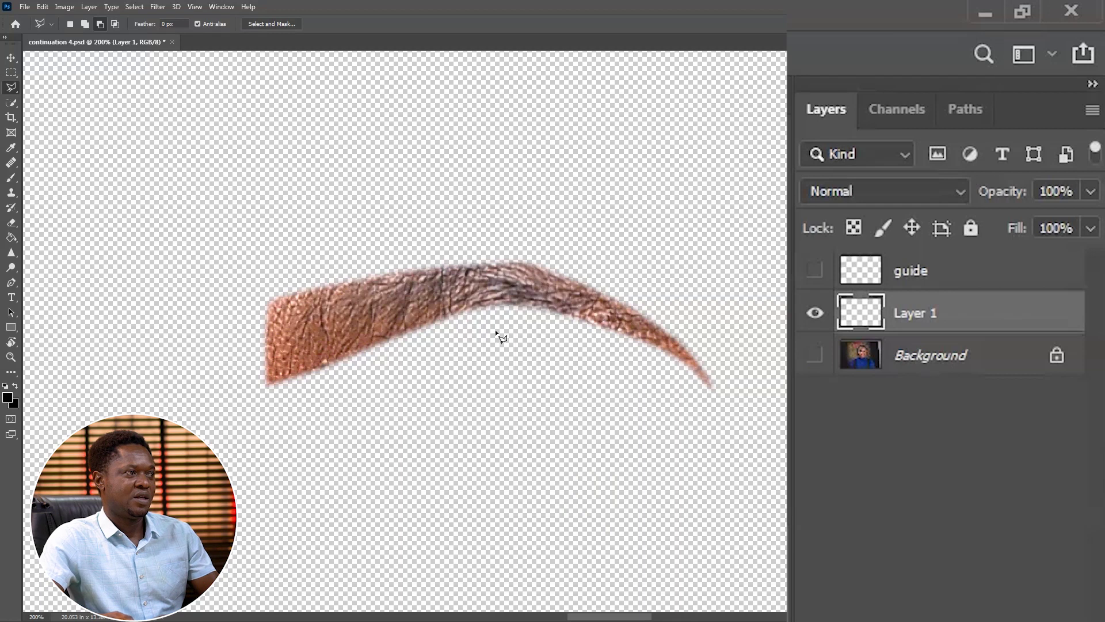
{"action": "key", "text": "ctrl+minus"}
{"action": "key", "text": "ctrl+minus"}
{"action": "key", "text": "ctrl+minus"}
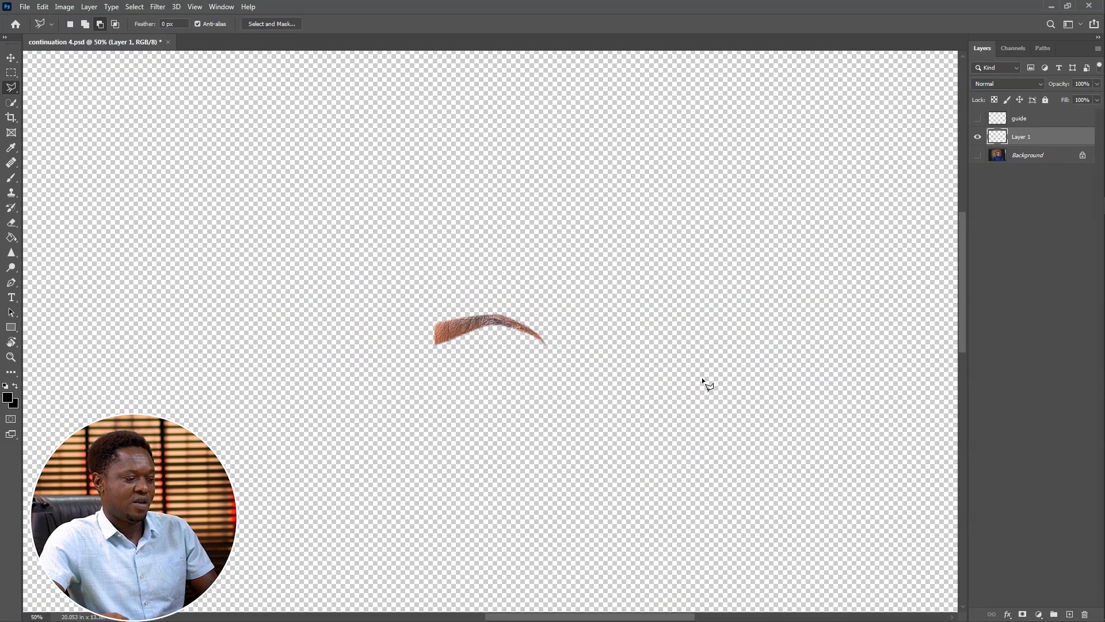
{"action": "key", "text": "ctrl+plus"}
{"action": "key", "text": "ctrl+plus"}
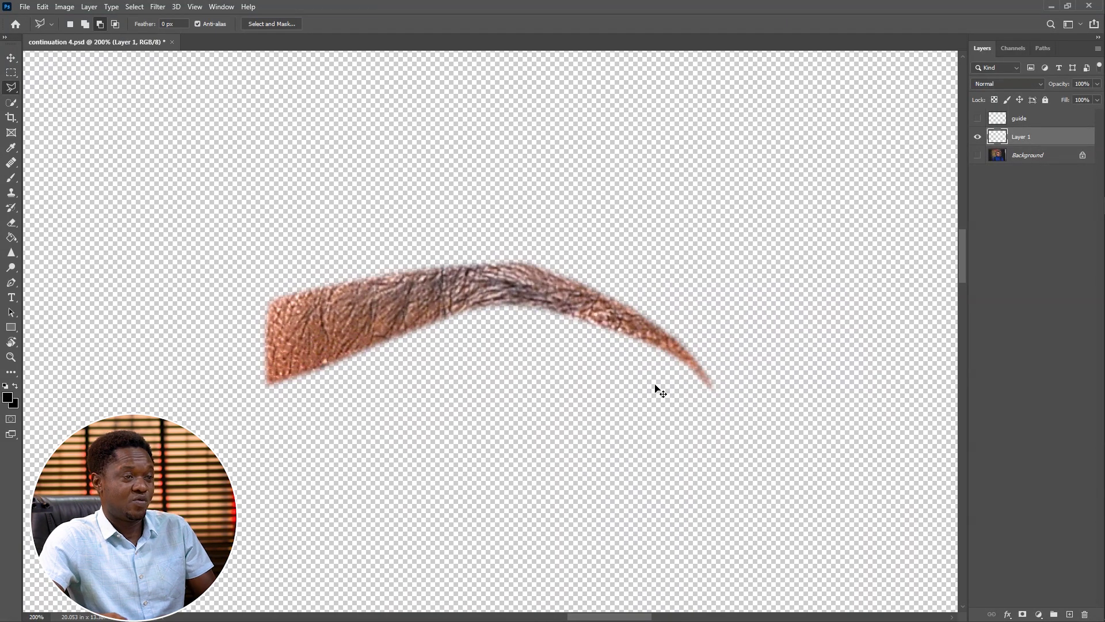
{"action": "key", "text": "ctrl+minus"}
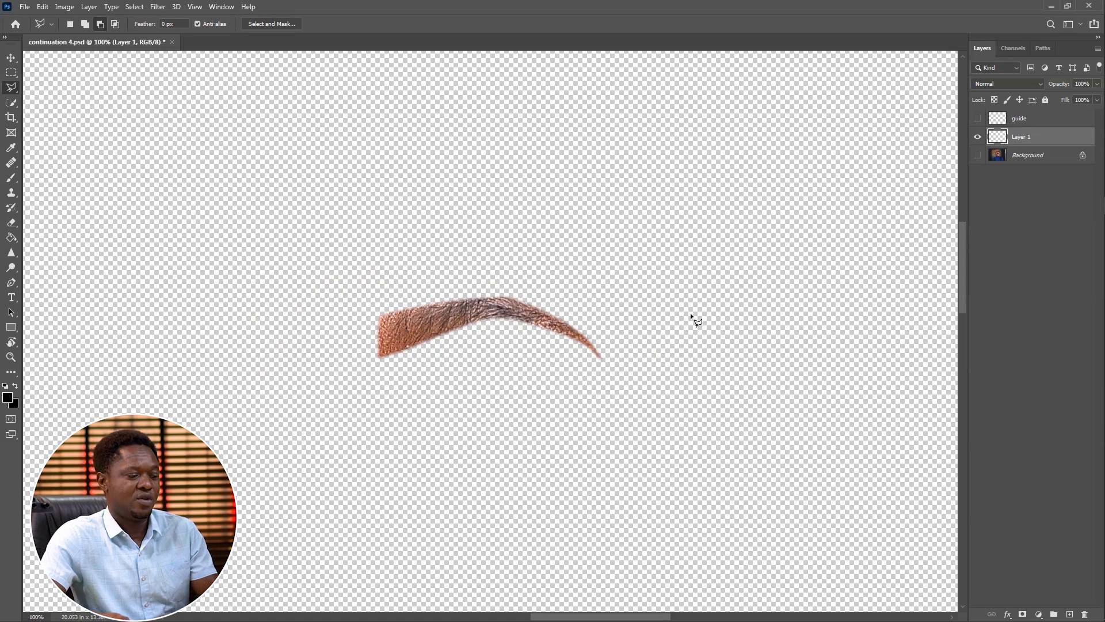
{"action": "key", "text": "ctrl+minus"}
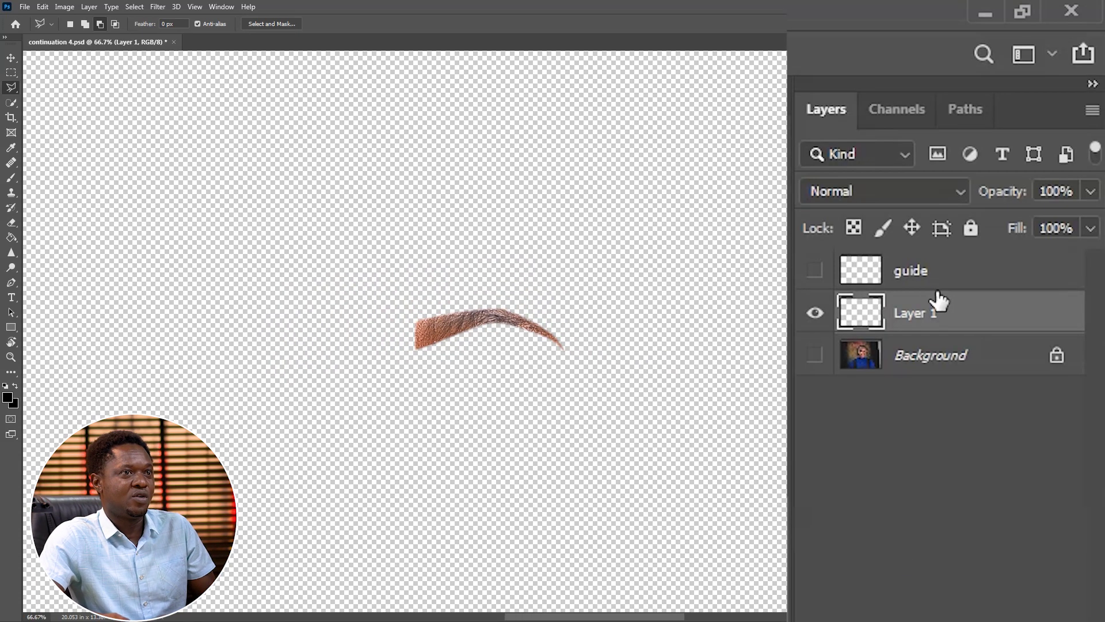
Rename the cut-out brow layer as "main eyebrow" and make the Background and guide layers visible again.
{"action": "double_click", "coordinate": [1021, 136]}
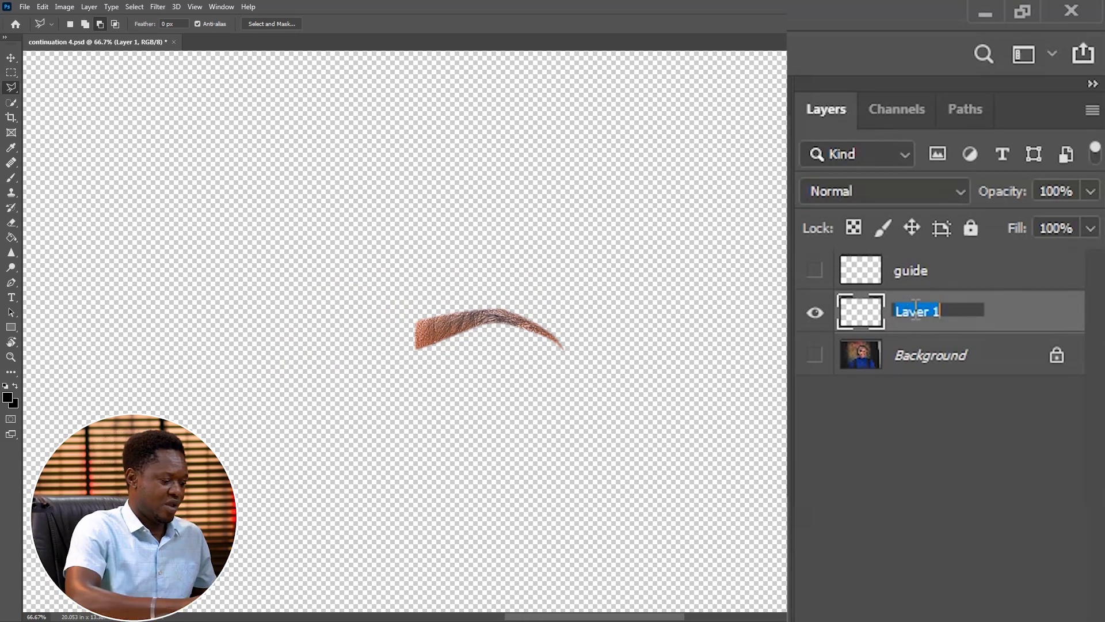
{"action": "type", "text": "main"}
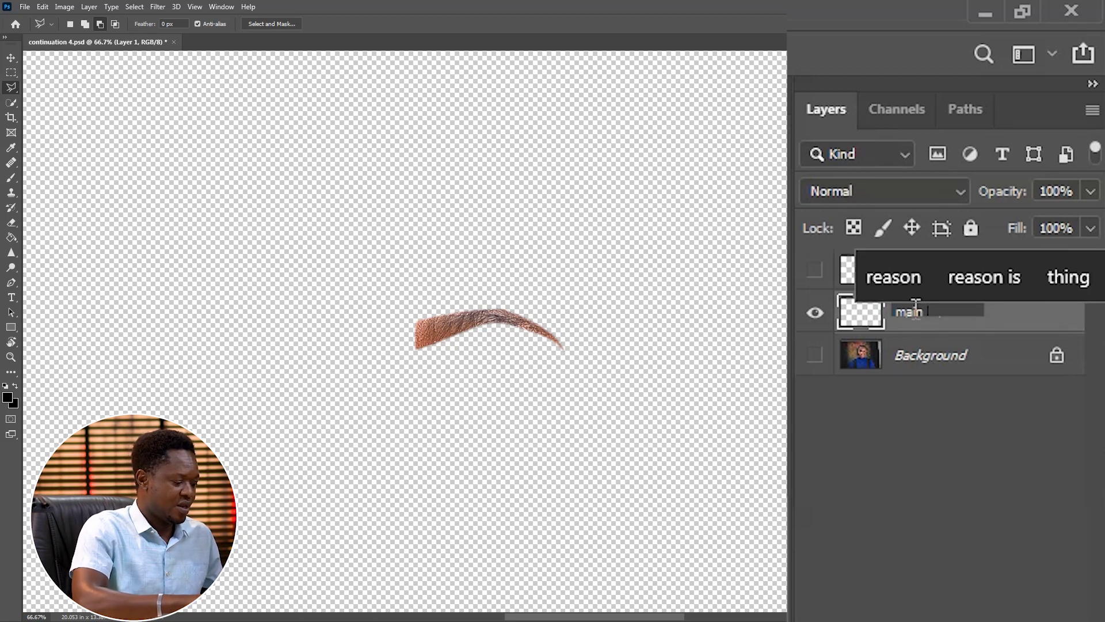
{"action": "type", "text": " eyeb"}
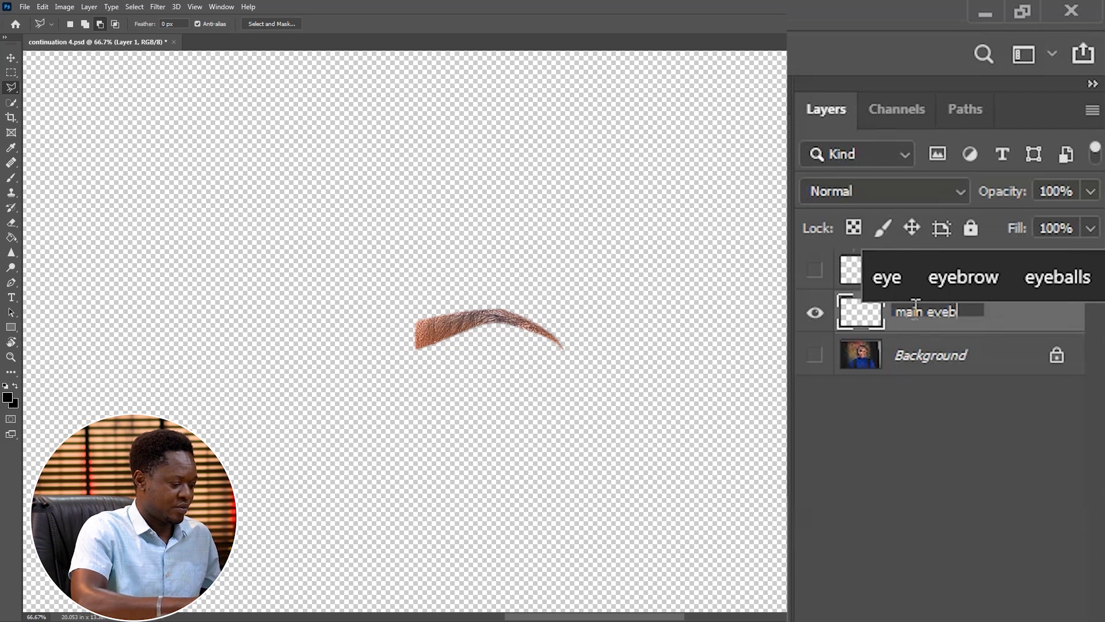
{"action": "type", "text": "ro"}
{"action": "left_click", "coordinate": [973, 277]}
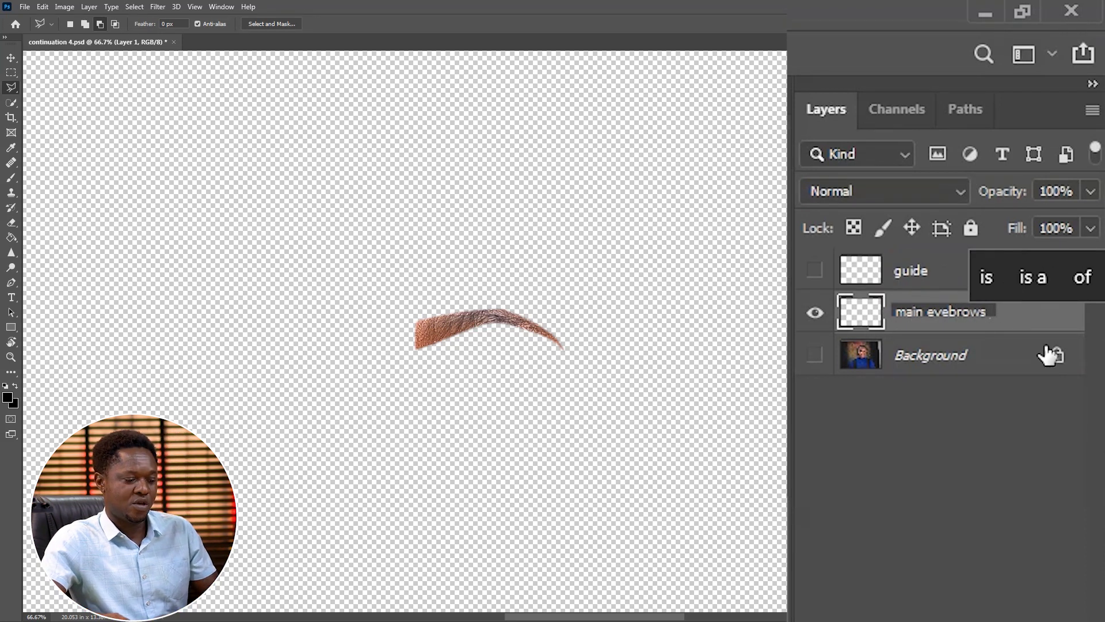
{"action": "key", "text": "BackSpace"}
{"action": "key", "text": "BackSpace"}
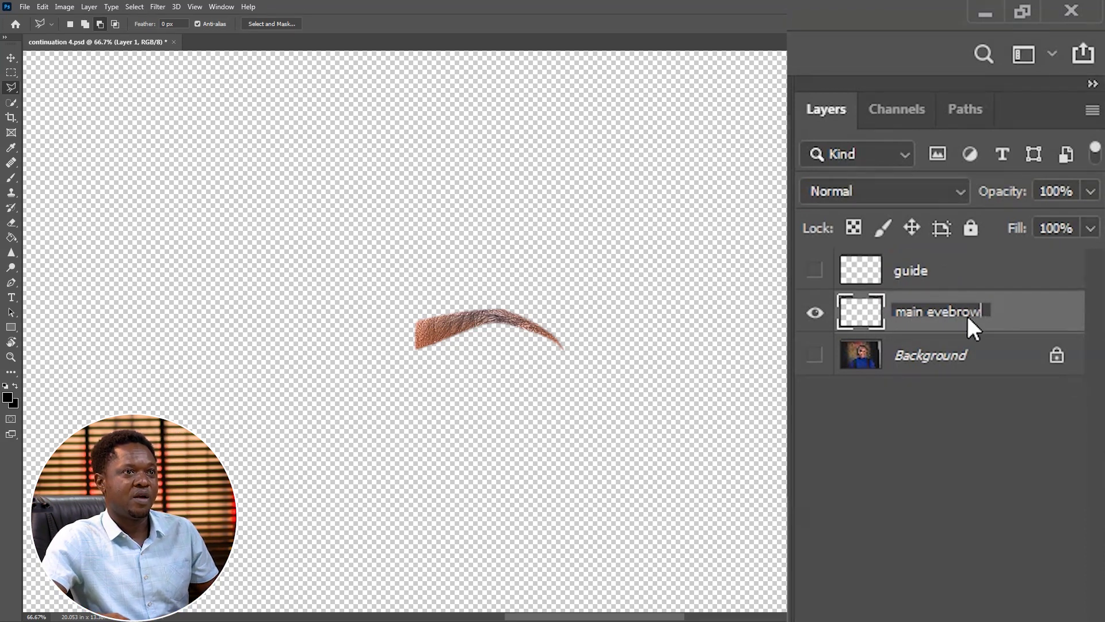
{"action": "key", "text": "Return"}
{"action": "left_click", "coordinate": [815, 355]}
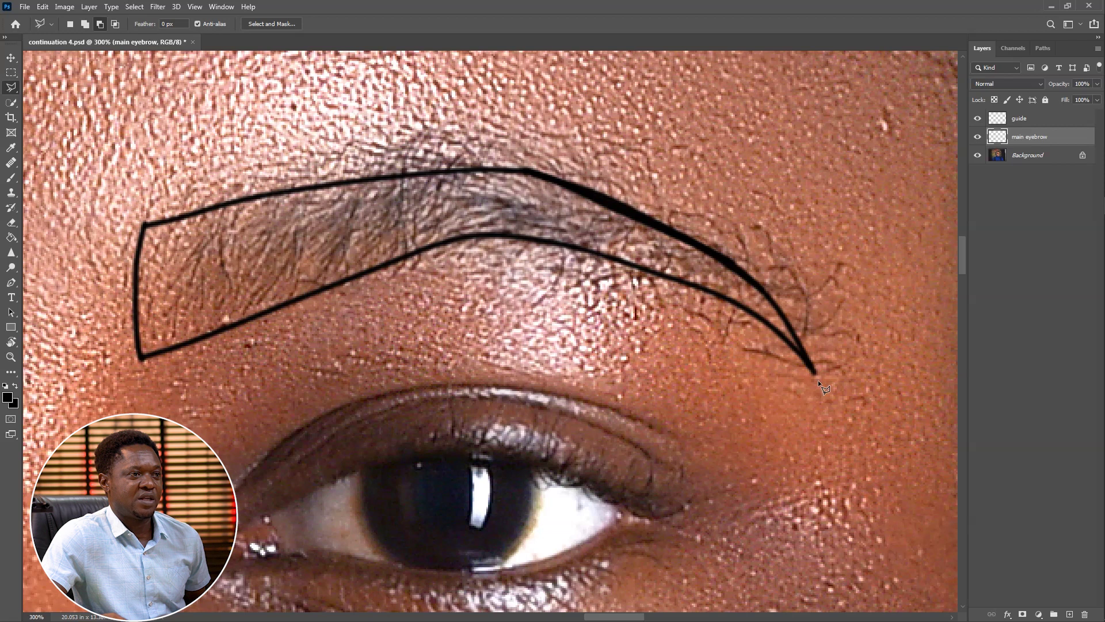
Select a strip of skin below the eyebrow with the Polygonal Lasso, following the guide's lower line from outer tail to inner corner.
{"action": "left_click", "coordinate": [816, 379]}
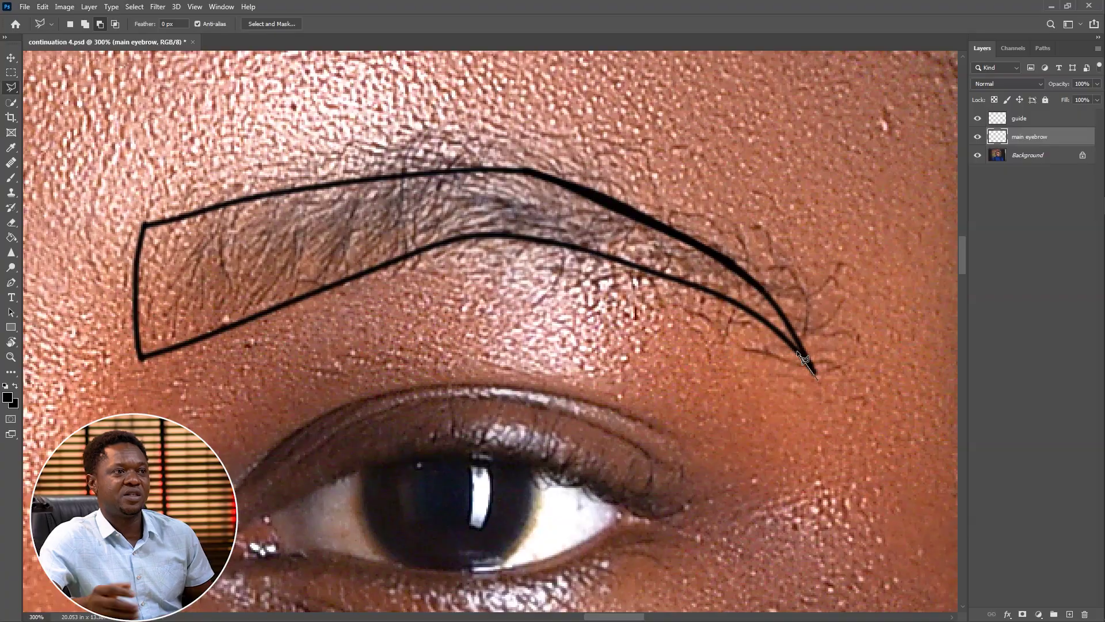
{"action": "left_click", "coordinate": [788, 344]}
{"action": "left_click", "coordinate": [732, 301]}
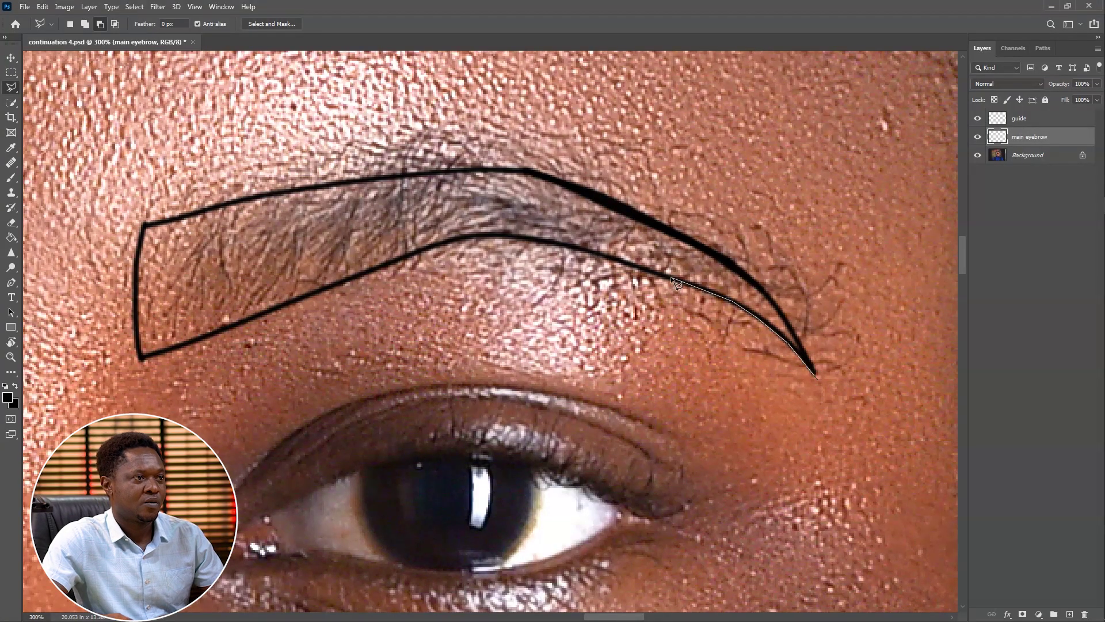
{"action": "left_click", "coordinate": [593, 251]}
{"action": "left_click", "coordinate": [500, 234]}
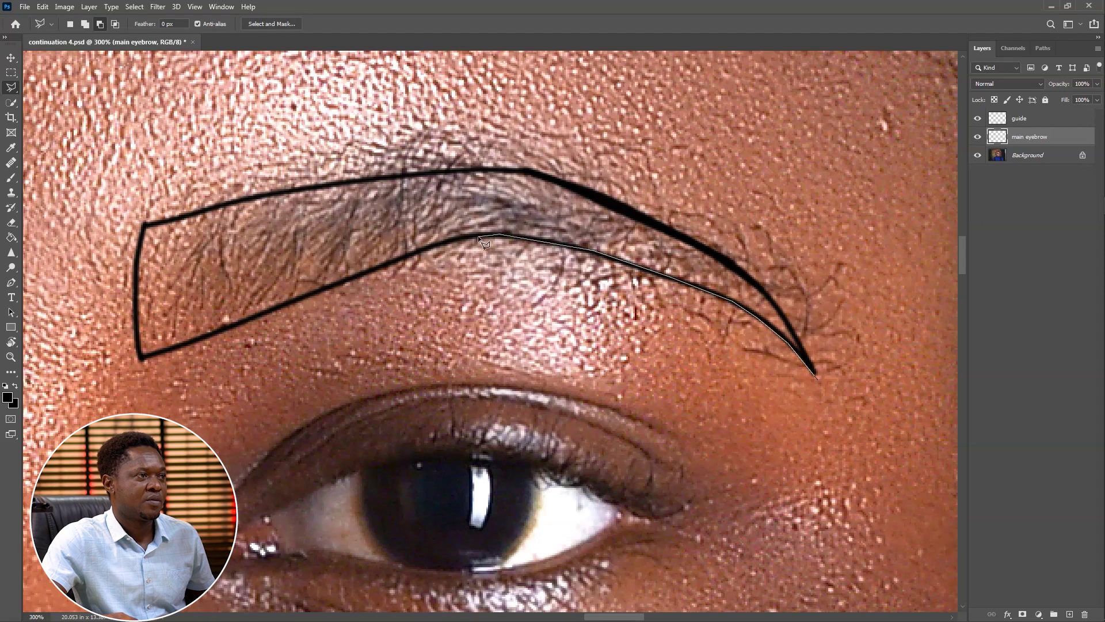
{"action": "left_click", "coordinate": [473, 235]}
{"action": "left_click", "coordinate": [423, 248]}
{"action": "mouse_move", "coordinate": [140, 359]}
{"action": "left_mouse_down"}
{"action": "mouse_move", "coordinate": [116, 379]}
{"action": "mouse_move", "coordinate": [113, 410]}
{"action": "mouse_move", "coordinate": [173, 437]}
{"action": "mouse_move", "coordinate": [213, 432]}
{"action": "mouse_move", "coordinate": [278, 377]}
{"action": "left_mouse_up"}
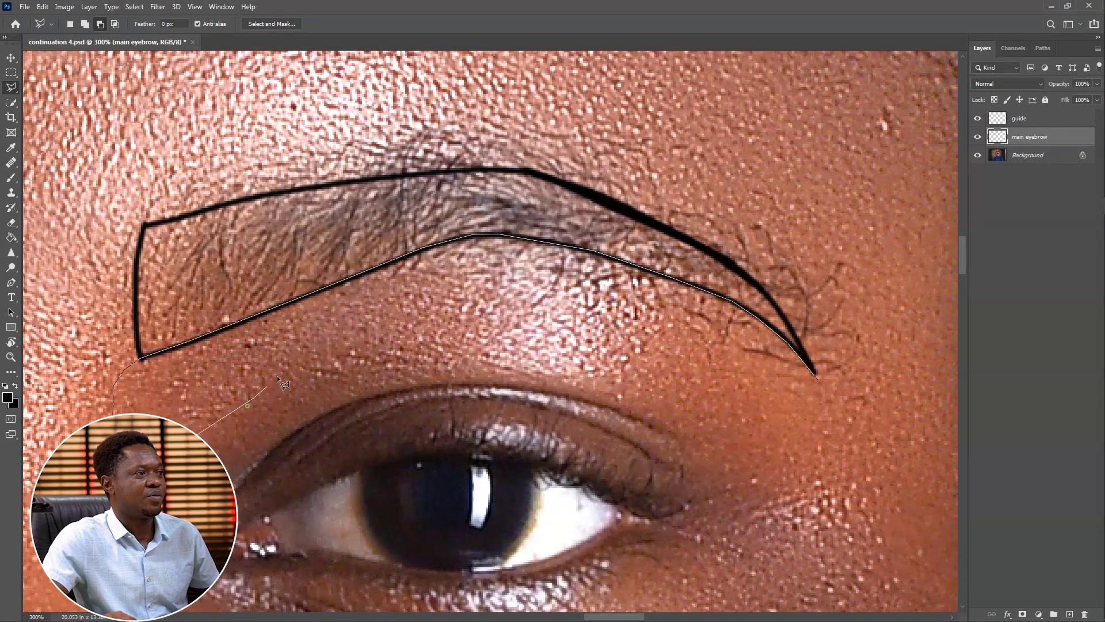
{"action": "left_click_drag", "start_coordinate": [530, 339], "coordinate": [670, 361]}
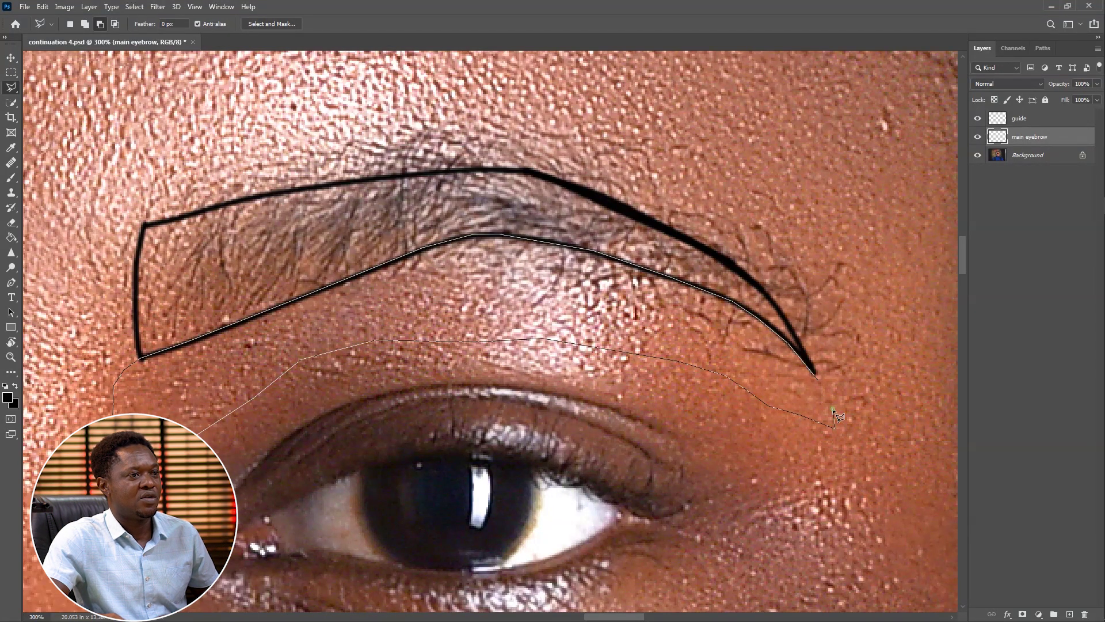
{"action": "left_click_drag", "start_coordinate": [834, 426], "coordinate": [835, 427]}
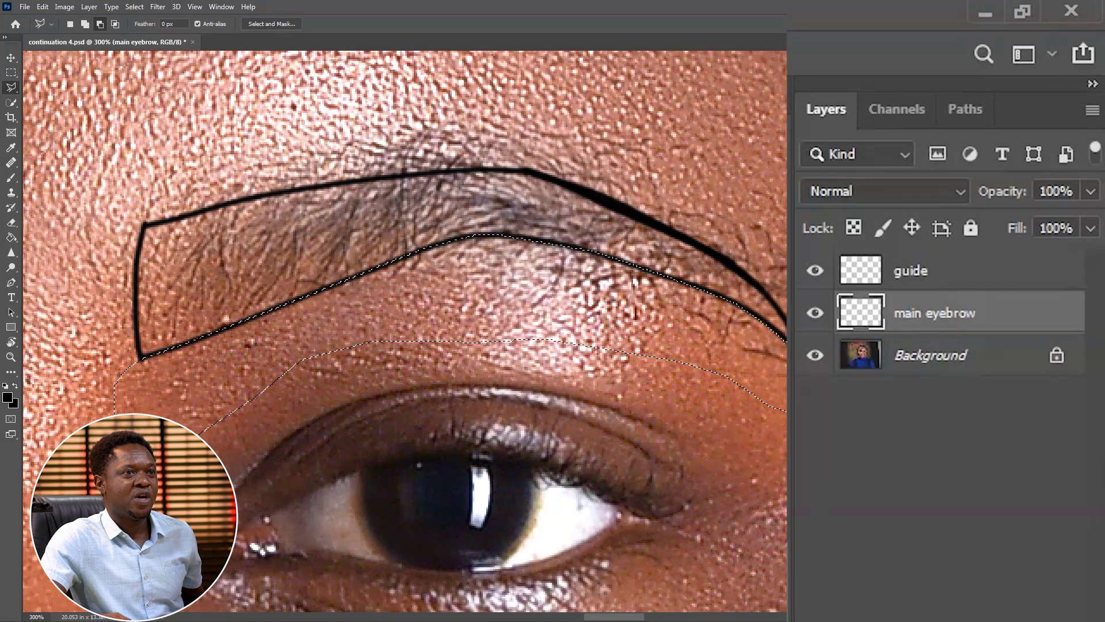
Feather the skin selection with the Background layer active and copy it onto its own layer.
{"action": "left_click", "coordinate": [892, 363]}
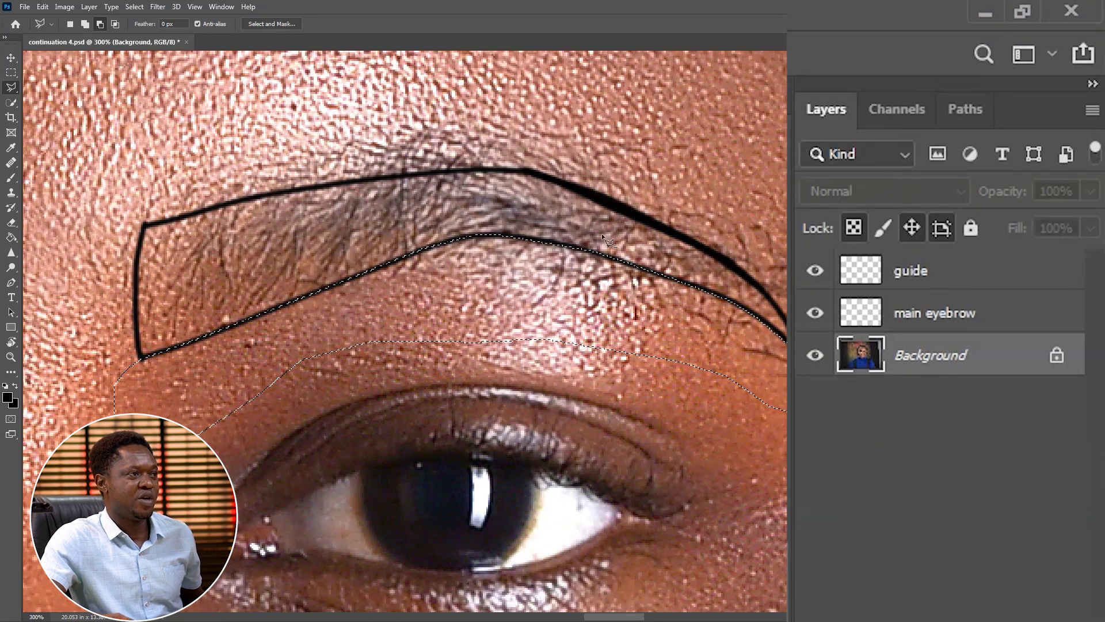
{"action": "right_click", "coordinate": [448, 295]}
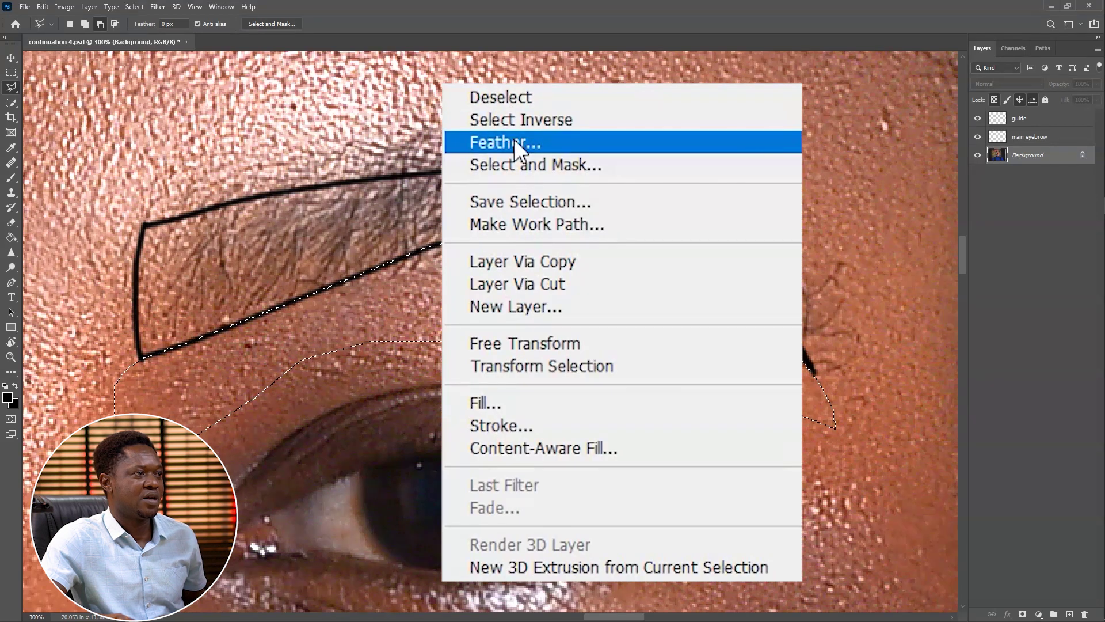
{"action": "left_click", "coordinate": [513, 142]}
{"action": "key", "text": "Return"}
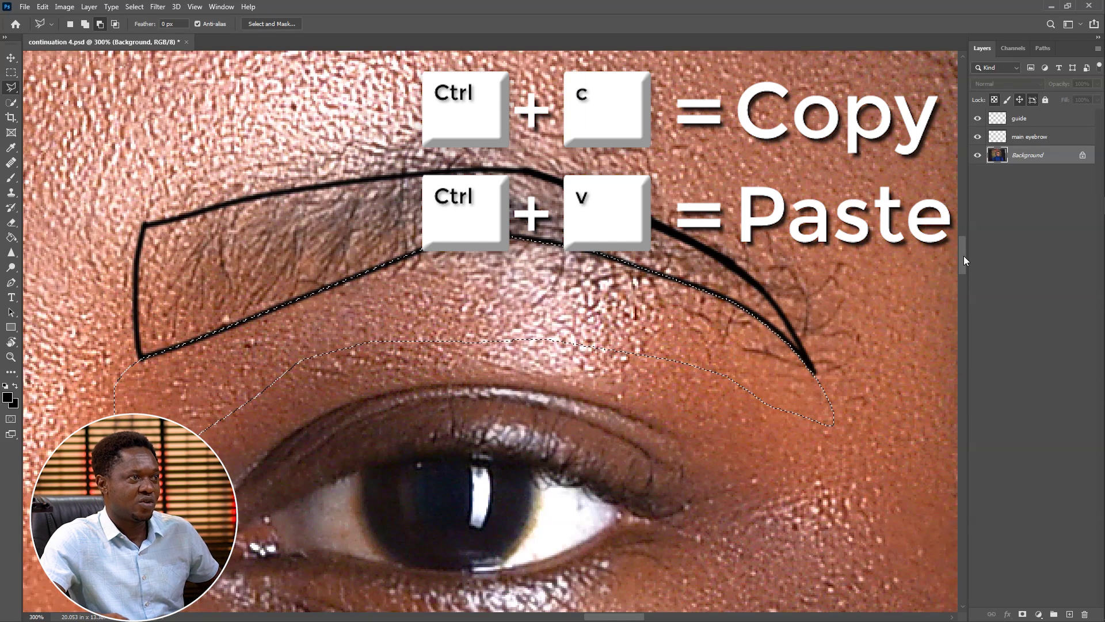
{"action": "key", "text": "ctrl+c"}
{"action": "key", "text": "ctrl+v"}
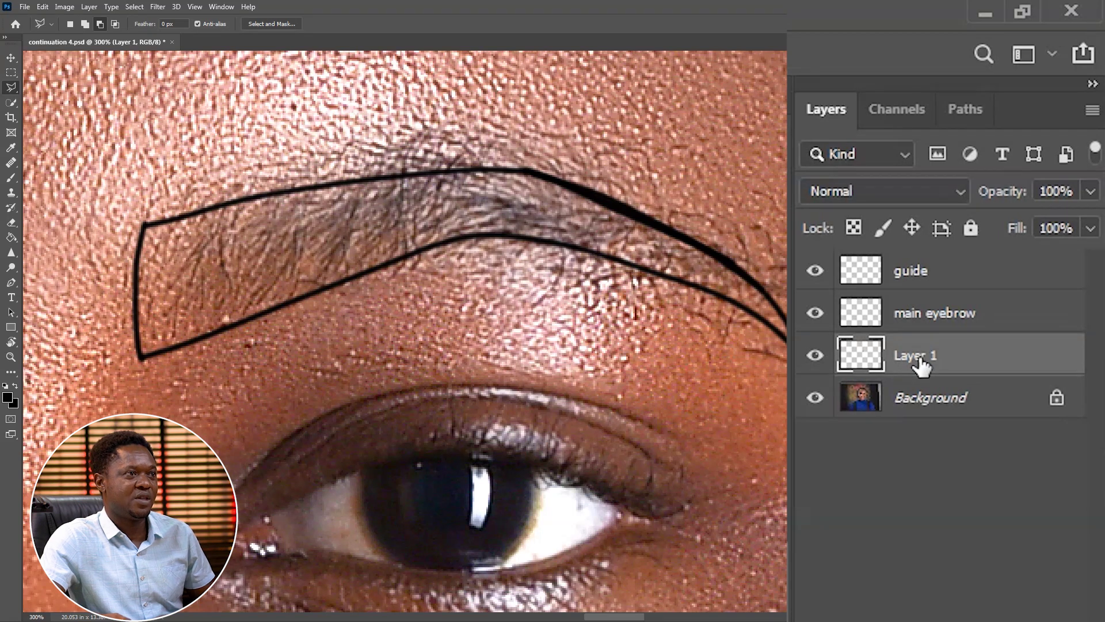
Inspect the copied skin strip with the Background hidden by toggling the layers' visibility, and restore the Background.
{"action": "left_click", "coordinate": [815, 398]}
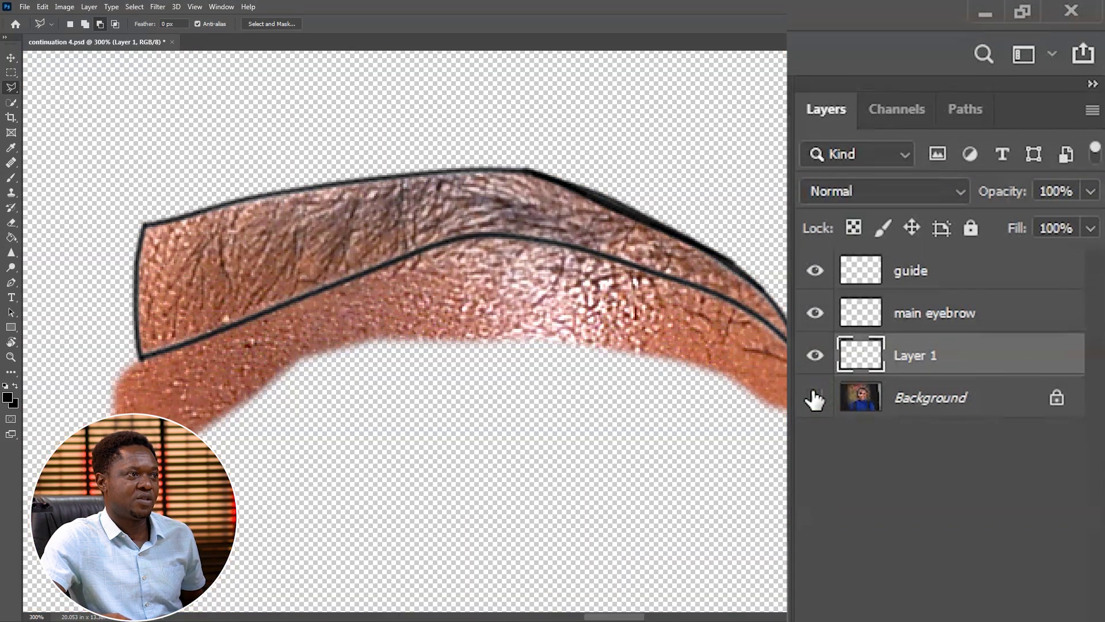
{"action": "left_click", "coordinate": [814, 314]}
{"action": "left_click", "coordinate": [814, 314]}
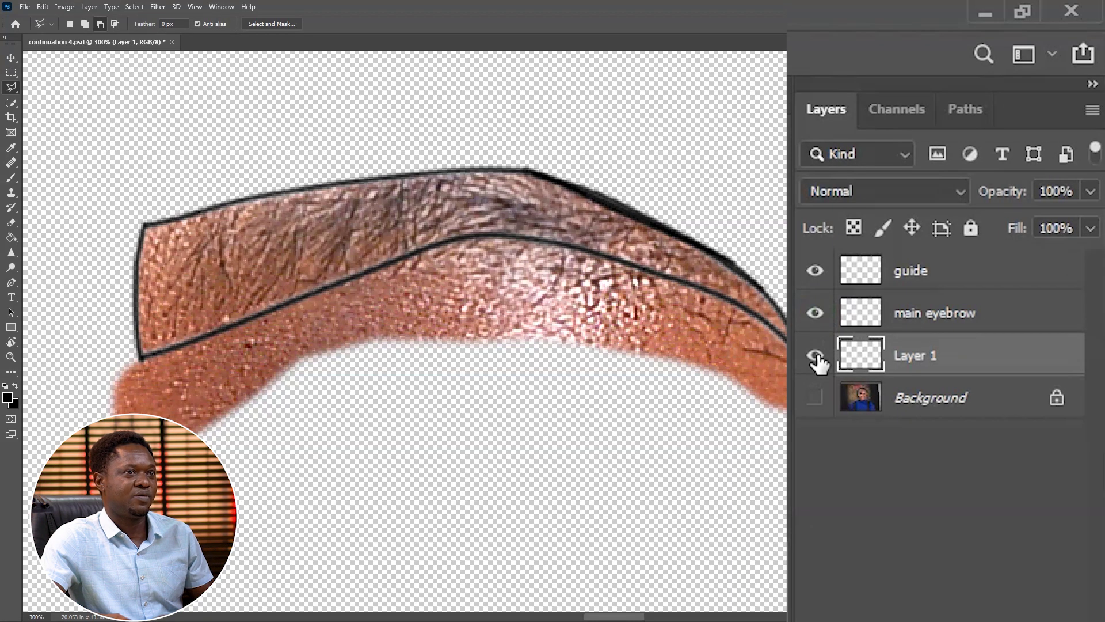
{"action": "left_click", "coordinate": [816, 355]}
{"action": "left_click", "coordinate": [815, 355]}
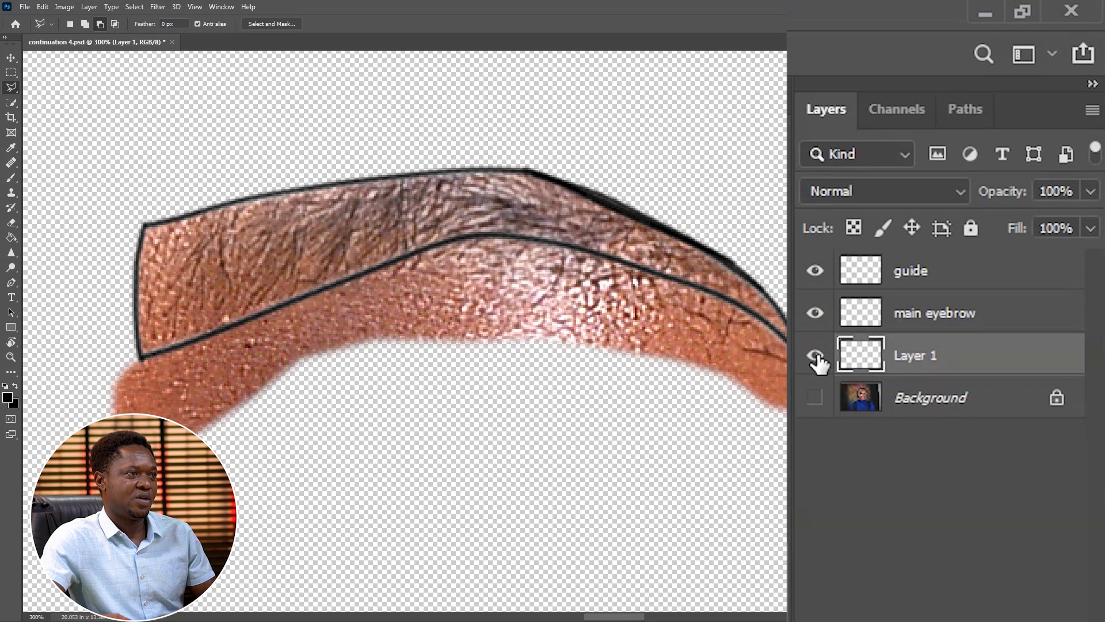
{"action": "left_click", "coordinate": [815, 397]}
{"action": "left_click", "coordinate": [923, 398]}
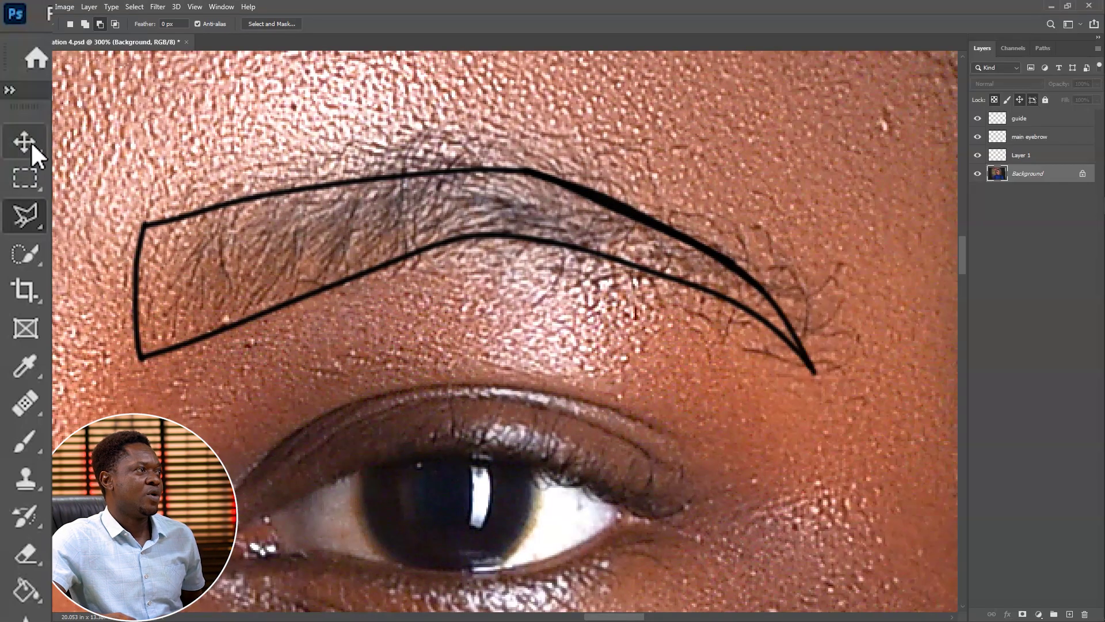
Hide the guide layer and make the copied skin strip's layer active with the Move tool.
{"action": "left_click", "coordinate": [11, 57]}
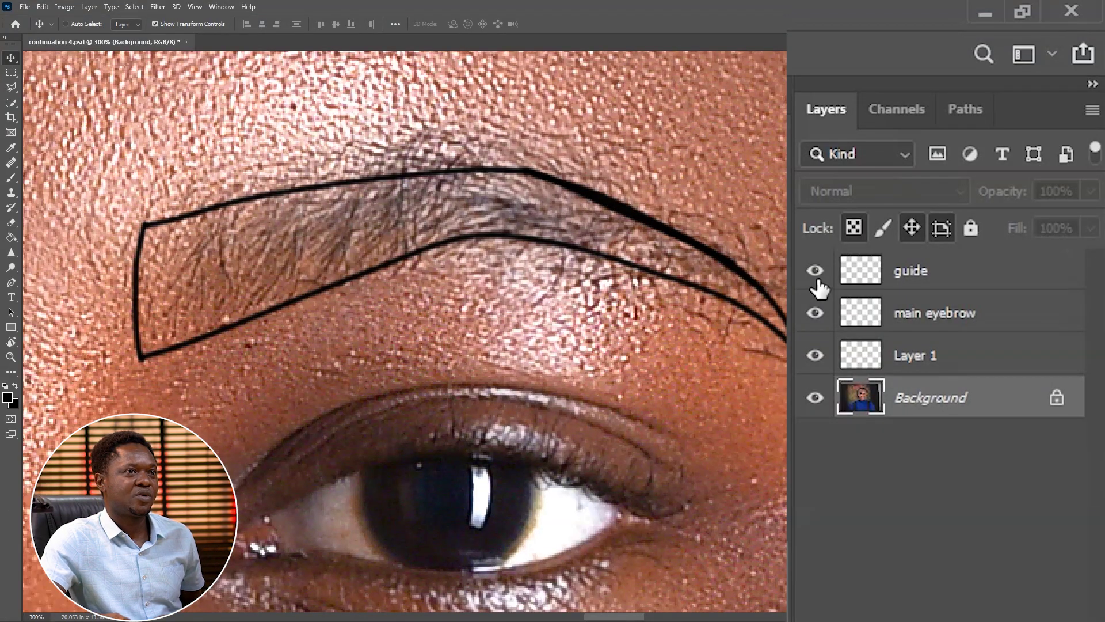
{"action": "left_click", "coordinate": [977, 119]}
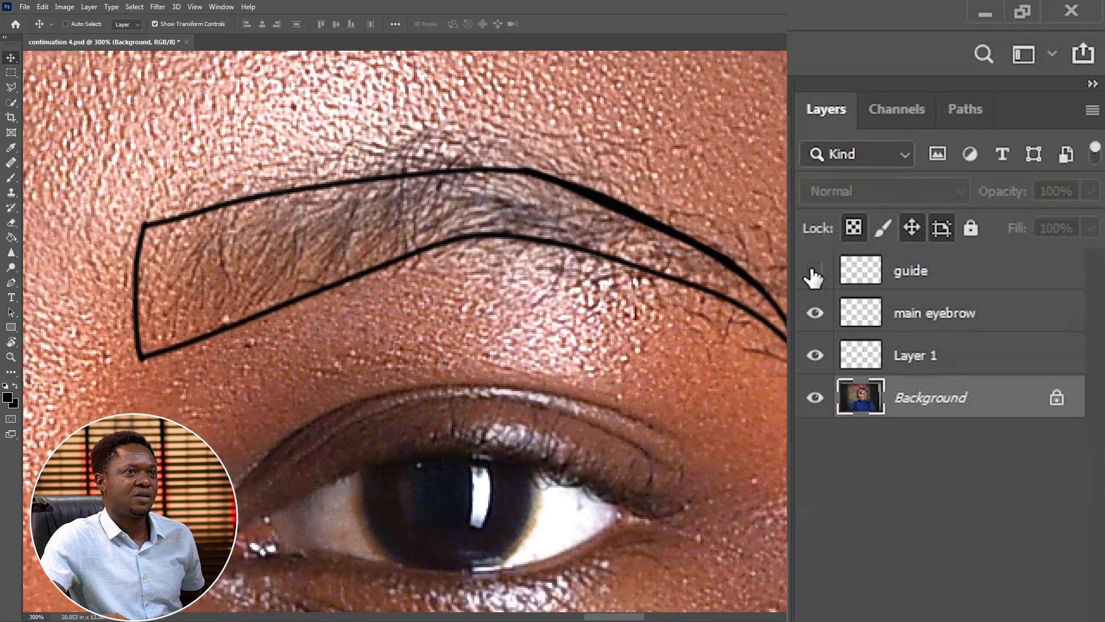
{"action": "left_click", "coordinate": [893, 354]}
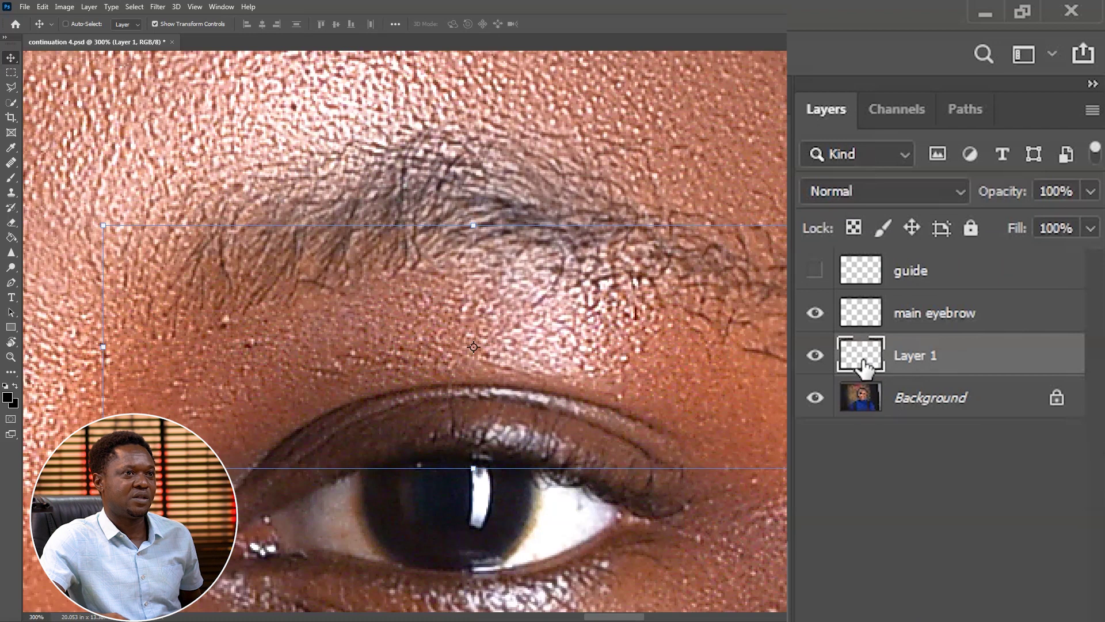
{"action": "left_click", "coordinate": [815, 357]}
{"action": "left_click", "coordinate": [815, 357]}
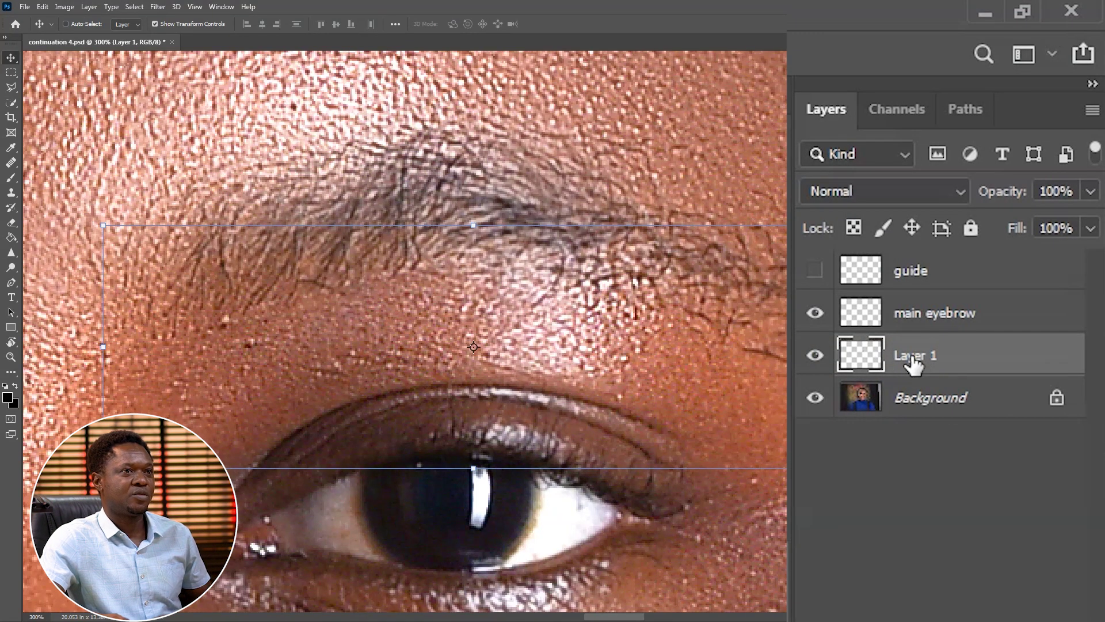
Rename the skin strip's layer as "bottom fill".
{"action": "double_click", "coordinate": [915, 356]}
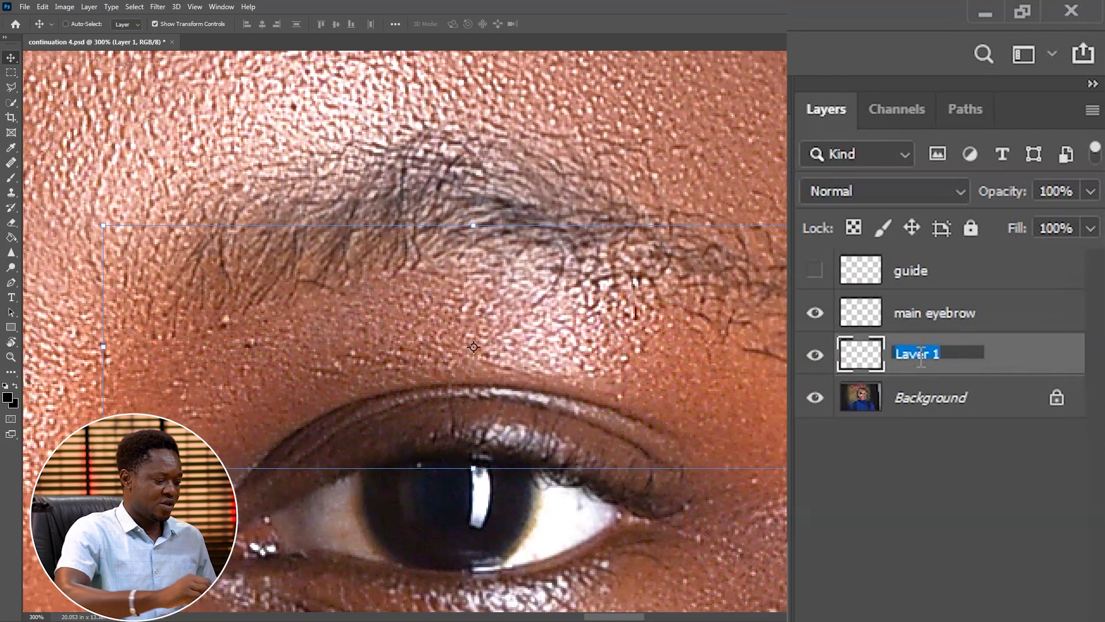
{"action": "type", "text": "bott"}
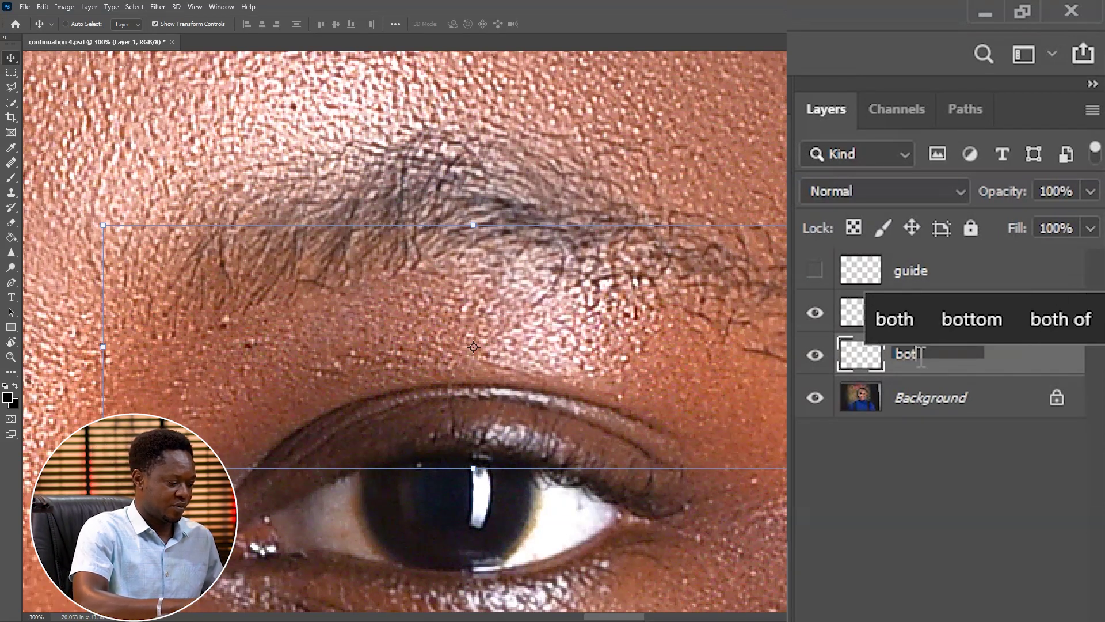
{"action": "type", "text": "om f"}
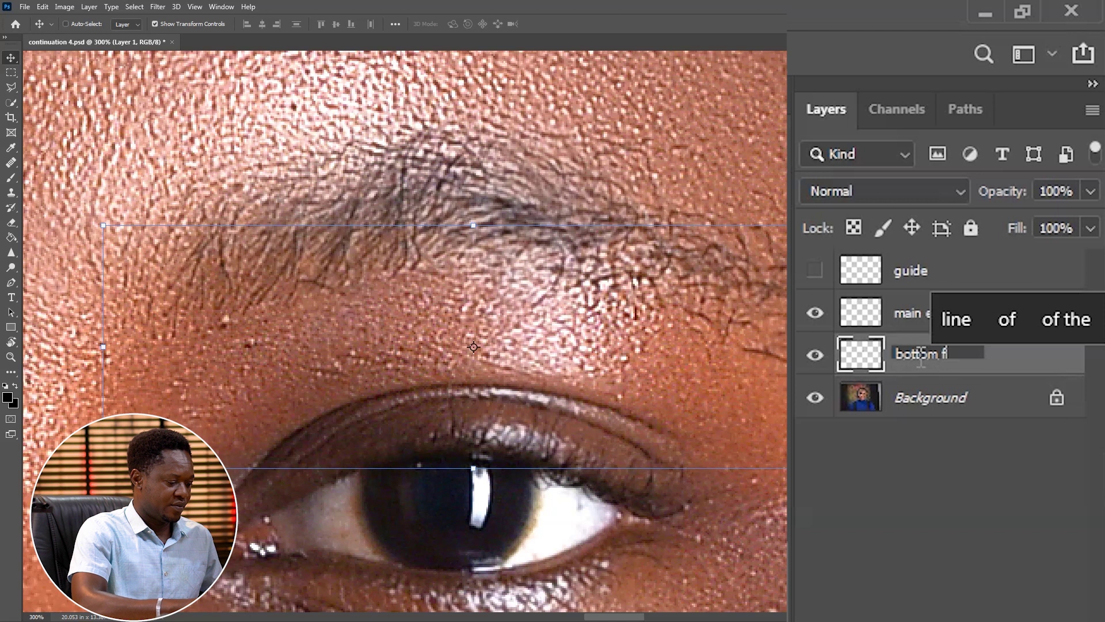
{"action": "type", "text": "ll"}
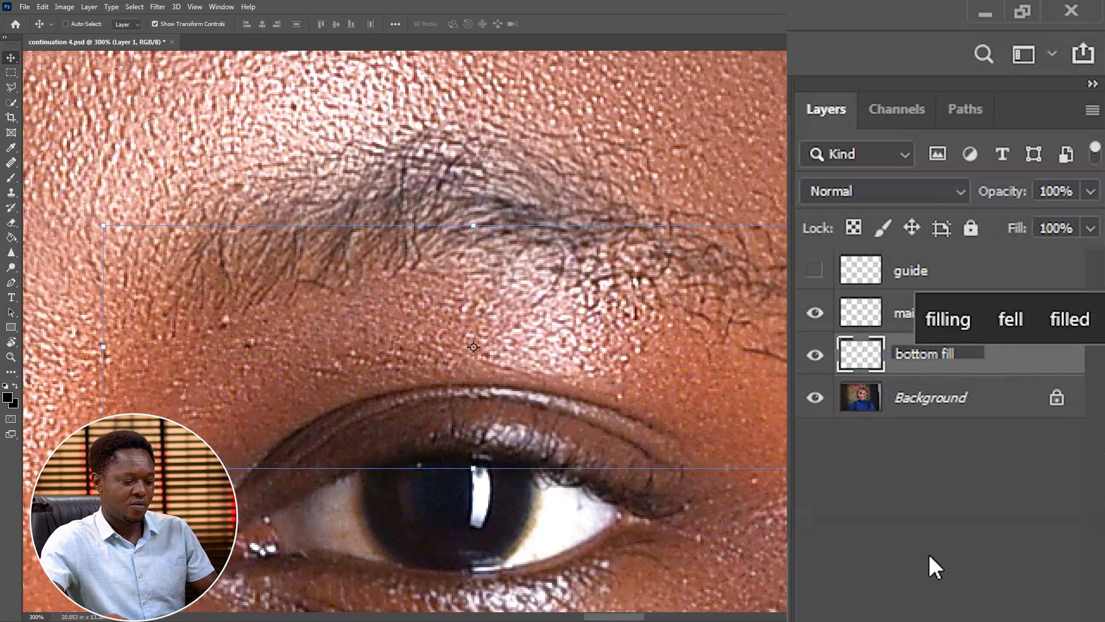
{"action": "key", "text": "Return"}
Compare the eyebrow area with the bottom fill layer hidden and shown.
{"action": "left_click", "coordinate": [817, 357]}
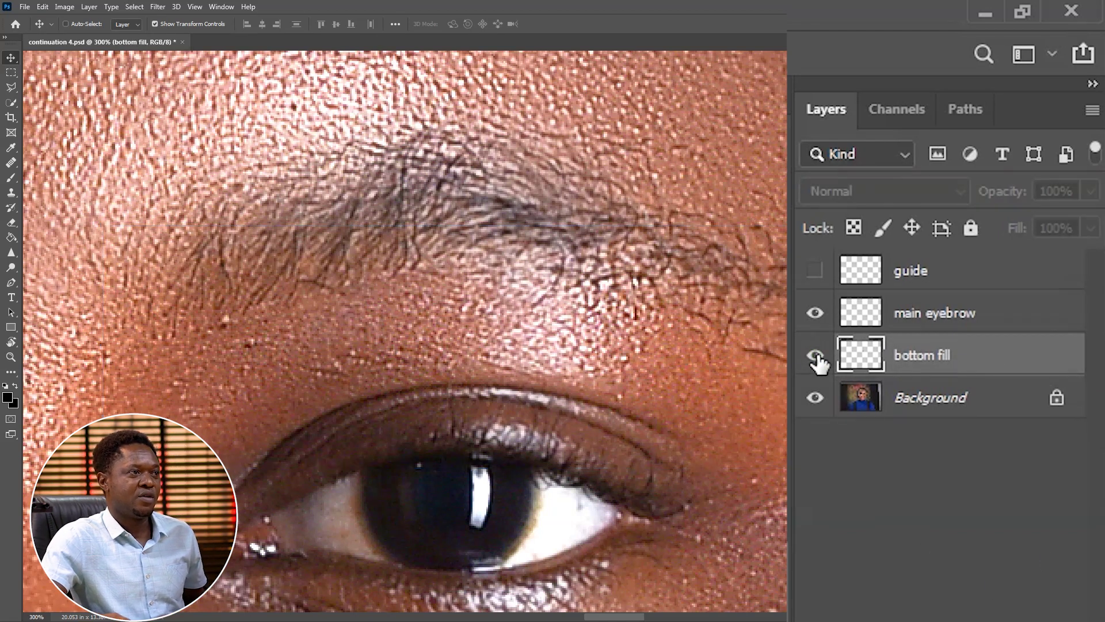
{"action": "left_click", "coordinate": [817, 357]}
{"action": "left_click", "coordinate": [817, 357]}
{"action": "left_click", "coordinate": [817, 357]}
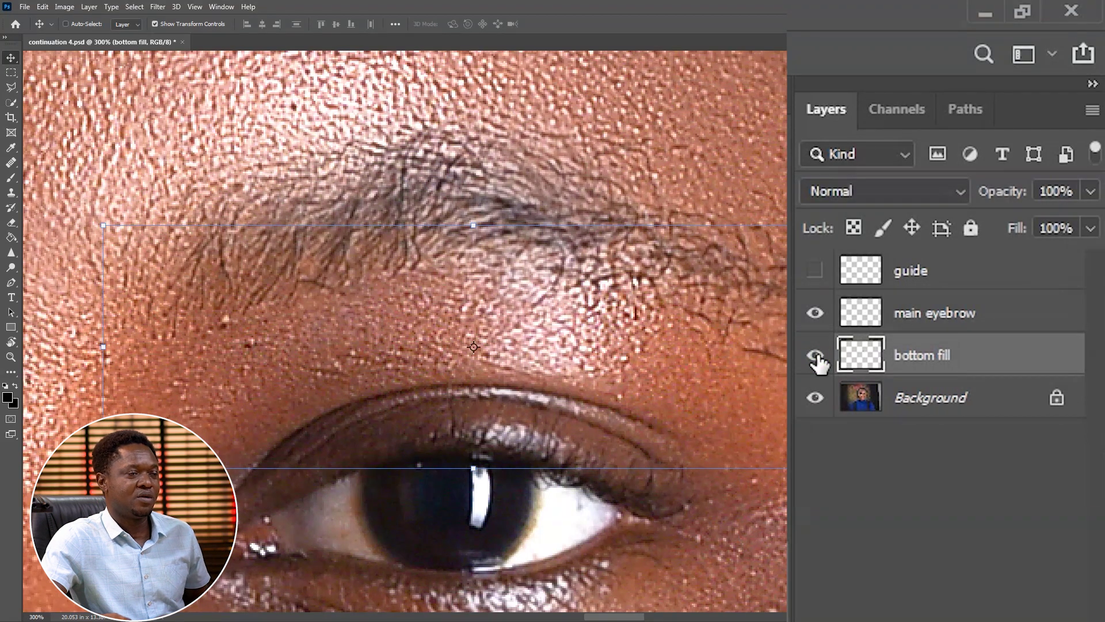
{"action": "left_click", "coordinate": [817, 358]}
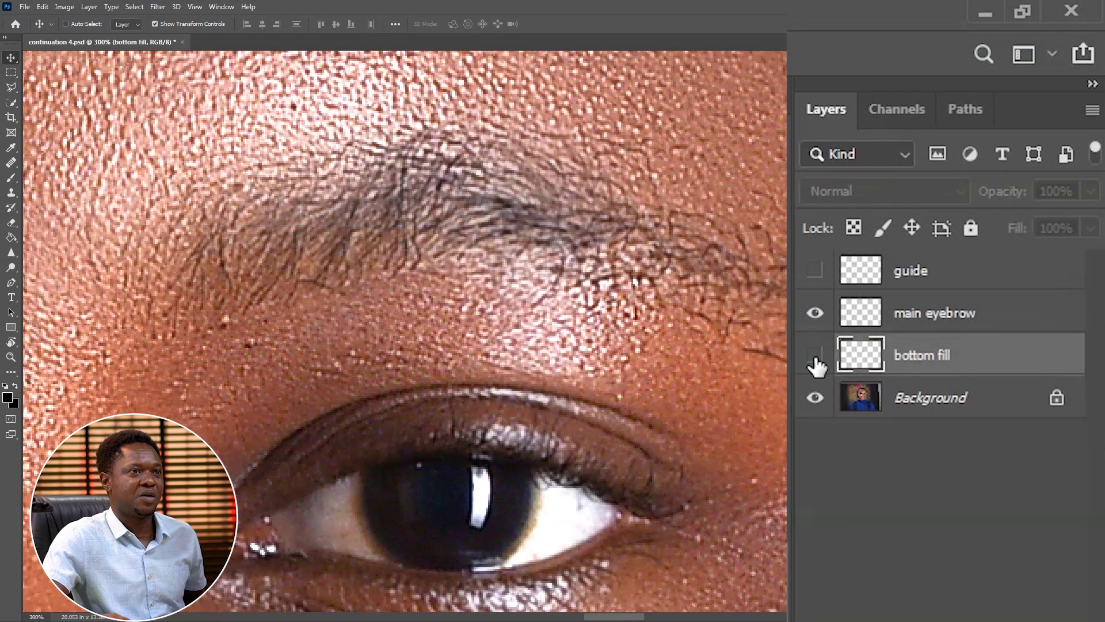
{"action": "left_click", "coordinate": [816, 355]}
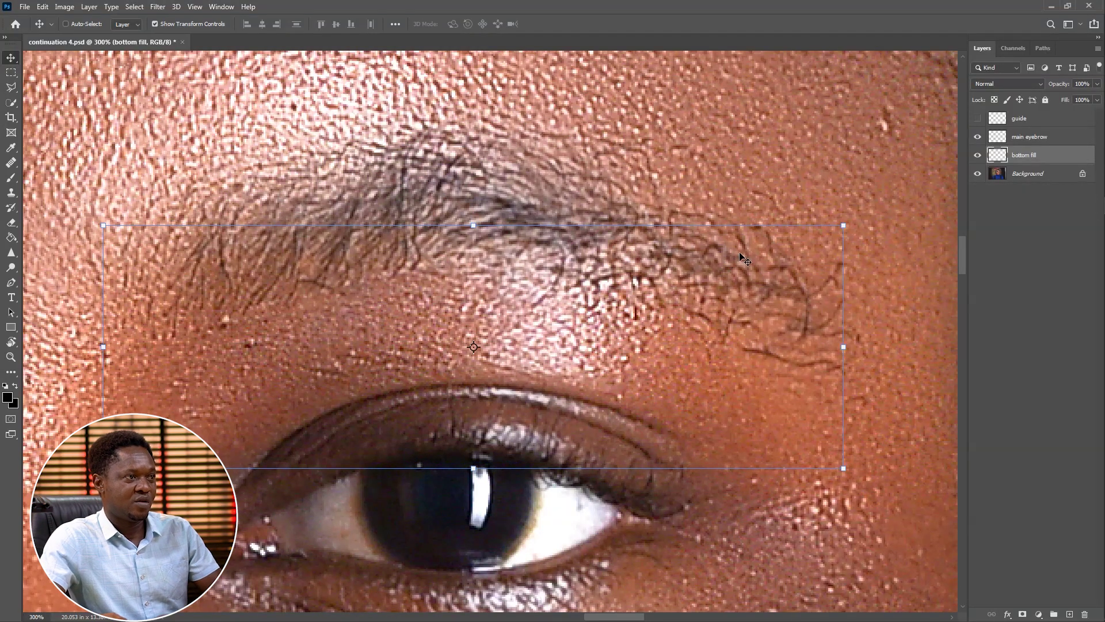
Nudge the bottom fill layer straight upward to cover the stray hairs beneath the eyebrow's lower edge.
{"action": "key", "text": "Up"}
{"action": "key", "text": "Up"}
{"action": "key", "text": "Up"}
{"action": "key", "text": "Up"}
{"action": "key", "text": "Up"}
{"action": "key", "text": "Up"}
{"action": "key", "text": "Up"}
{"action": "key", "text": "Up"}
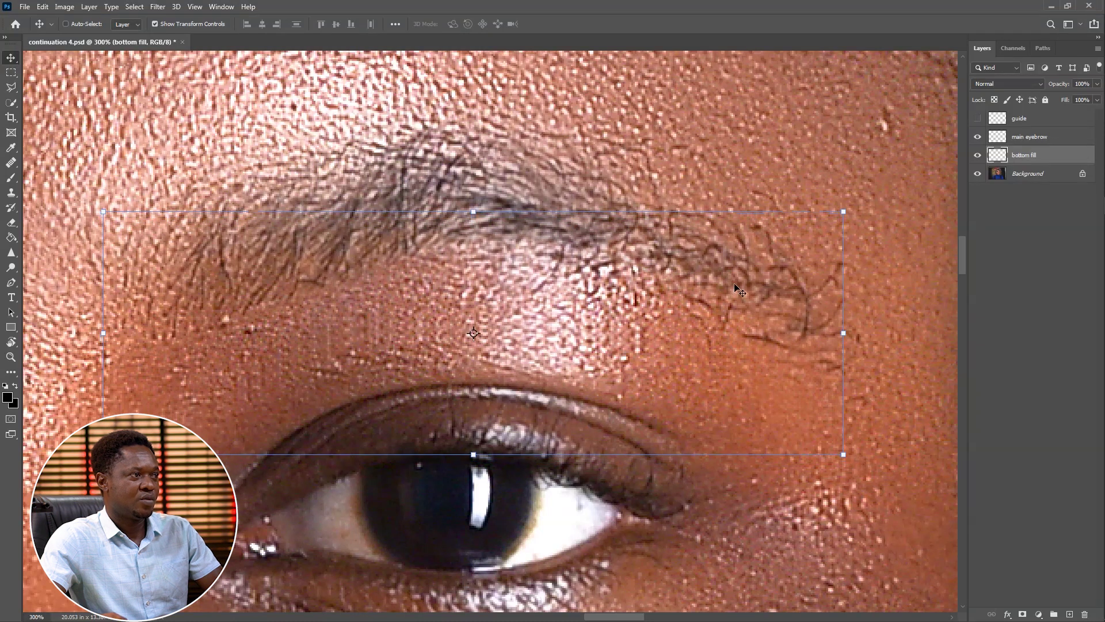
{"action": "key", "text": "Up"}
{"action": "key", "text": "Up"}
{"action": "key", "text": "Up"}
{"action": "key", "text": "Up"}
{"action": "key", "text": "Up"}
{"action": "key", "text": "Up"}
{"action": "key", "text": "Up"}
{"action": "key", "text": "Up"}
{"action": "key", "text": "Up"}
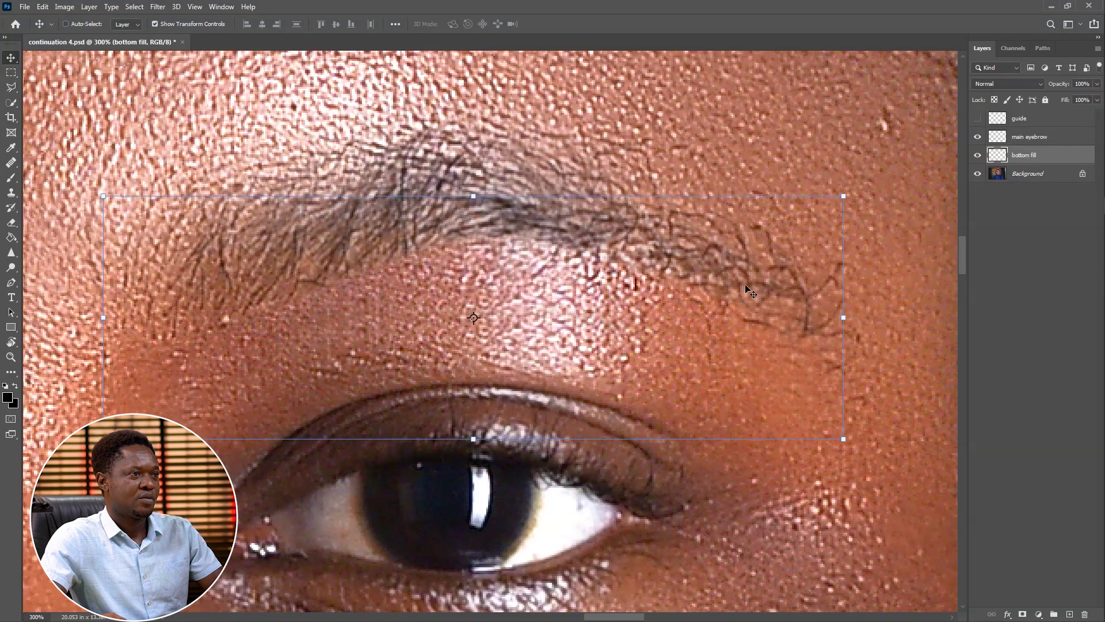
{"action": "key", "text": "Up"}
{"action": "key", "text": "Up"}
{"action": "key", "text": "Up"}
{"action": "key", "text": "Up"}
{"action": "key", "text": "Up"}
{"action": "key", "text": "Up"}
{"action": "key", "text": "Up"}
{"action": "key", "text": "Up"}
{"action": "key", "text": "Up"}
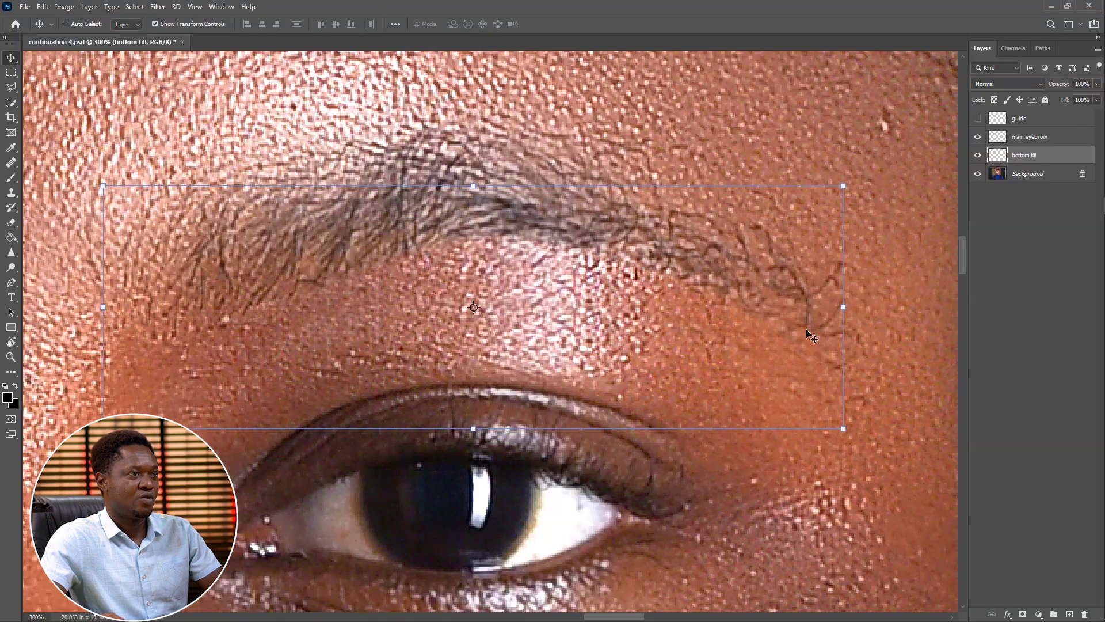
Nudge the bottom fill layer further up against the lower edge of the eyebrow's tail.
{"action": "key", "text": "Up"}
{"action": "key", "text": "Up"}
{"action": "key", "text": "Up"}
{"action": "key", "text": "Up"}
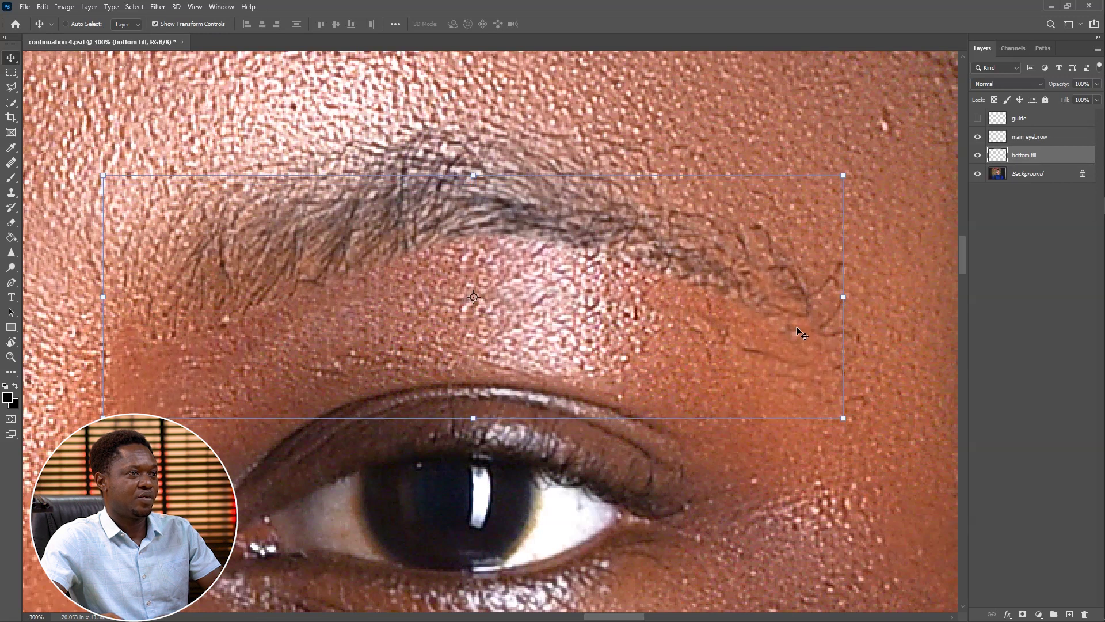
{"action": "key", "text": "Up"}
{"action": "key", "text": "Up"}
{"action": "key", "text": "Up"}
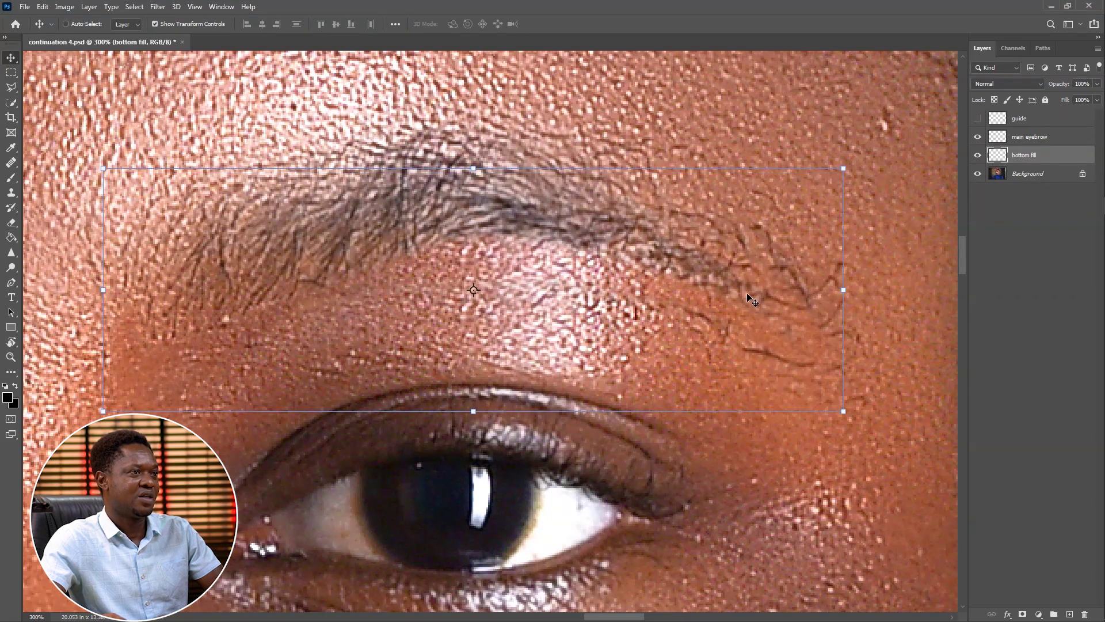
Try the bottom fill layer at a clearly higher position, overlapping the eyebrow's tail.
{"action": "key", "text": "Down"}
{"action": "key", "text": "Down"}
{"action": "key", "text": "Down"}
{"action": "key", "text": "Down"}
{"action": "key", "text": "Down"}
{"action": "key", "text": "Down"}
{"action": "key", "text": "Down"}
{"action": "left_click_drag", "start_coordinate": [473, 301], "coordinate": [473, 274]}
{"action": "key", "text": "Up"}
{"action": "key", "text": "Up"}
{"action": "key", "text": "Up"}
{"action": "key", "text": "Up"}
{"action": "key", "text": "Up"}
{"action": "key", "text": "Up"}
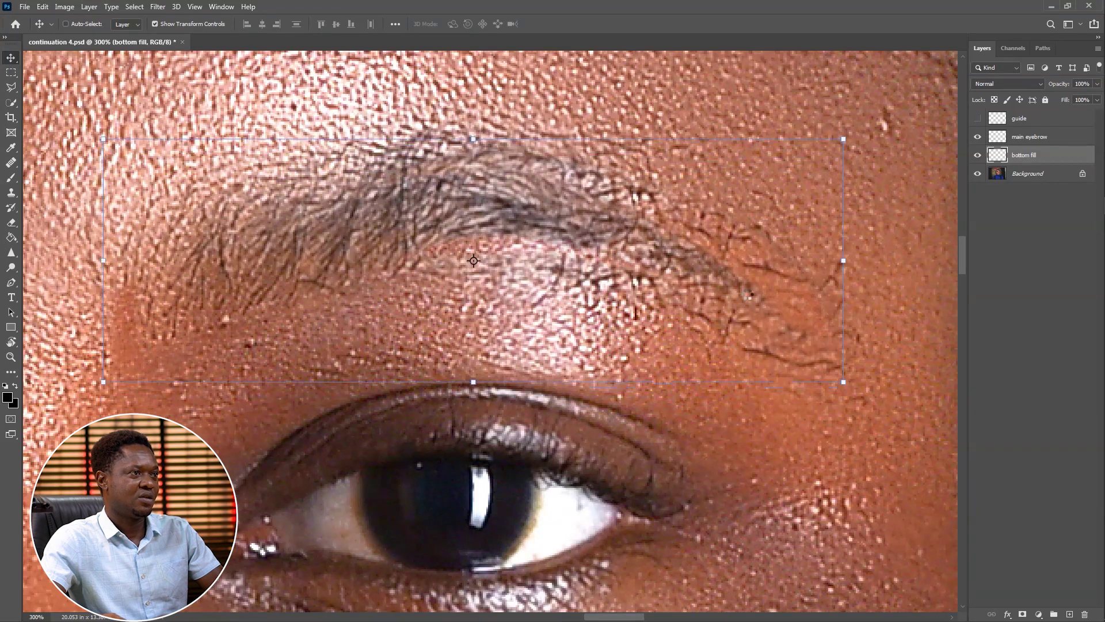
Lower the bottom fill layer back to just beneath the eyebrow's lower edge.
{"action": "key", "text": "Down"}
{"action": "key", "text": "Down"}
{"action": "key", "text": "Down"}
{"action": "key", "text": "Down"}
{"action": "key", "text": "Down"}
{"action": "key", "text": "Down"}
{"action": "key", "text": "Down"}
{"action": "key", "text": "Down"}
{"action": "key", "text": "Down"}
{"action": "key", "text": "Down"}
{"action": "key", "text": "Down"}
{"action": "key", "text": "Down"}
{"action": "key", "text": "Down"}
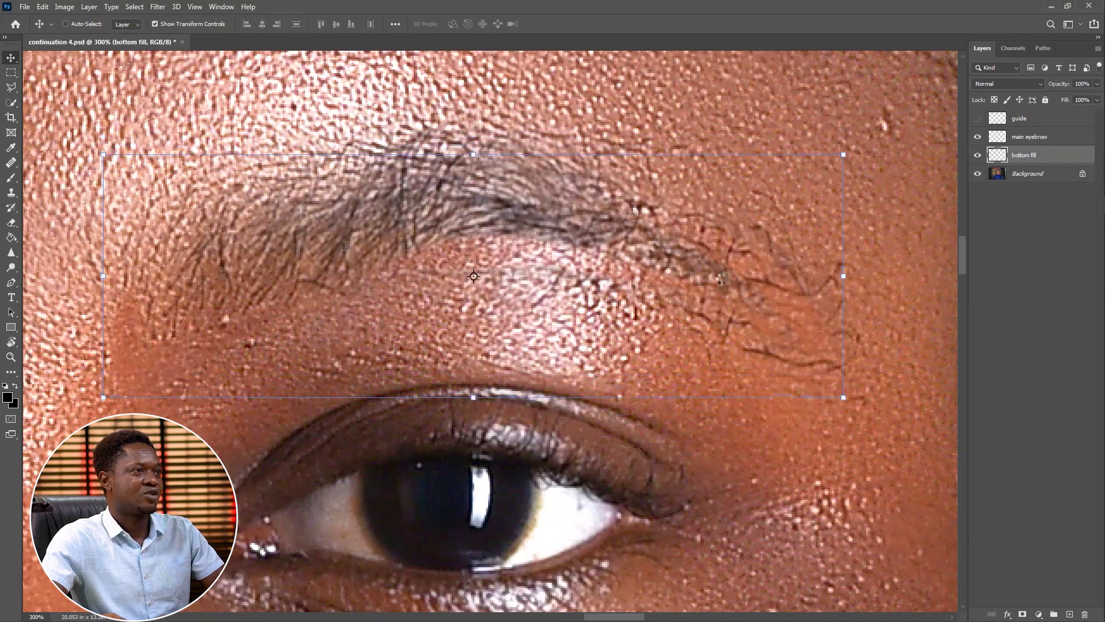
{"action": "key", "text": "Down"}
{"action": "key", "text": "Down"}
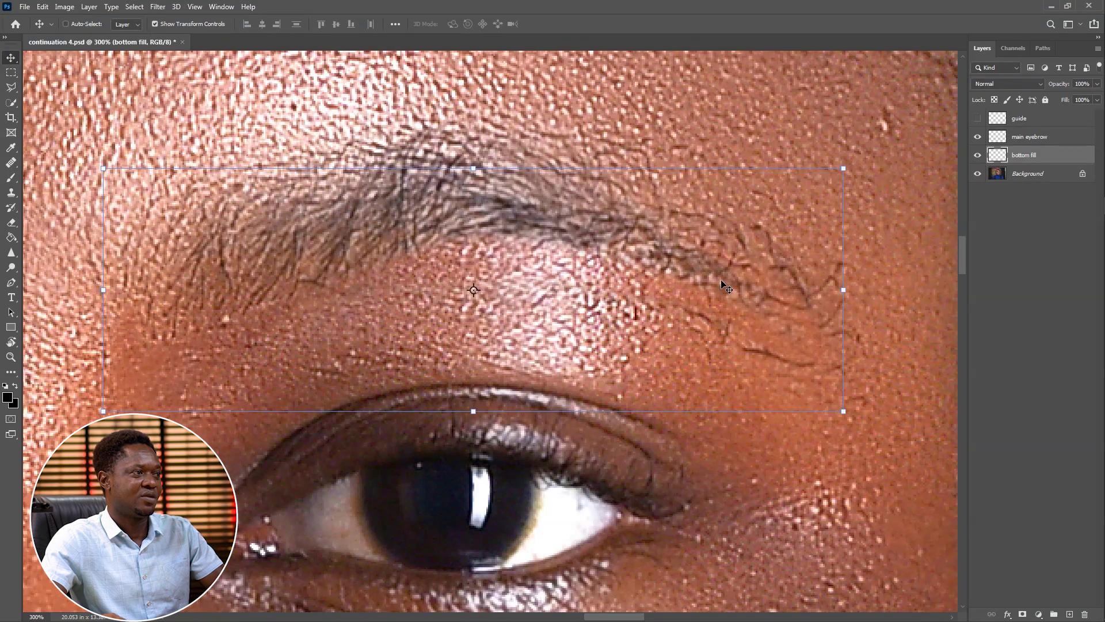
{"action": "key", "text": "Down"}
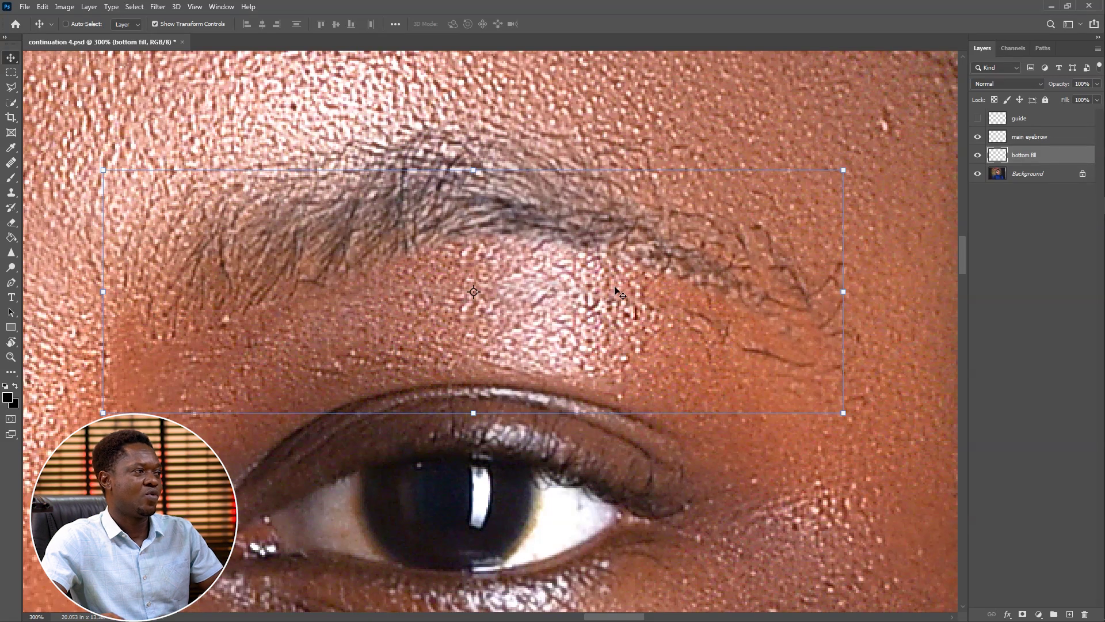
Erase the bottom fill layer's excess skin along the eyebrow's tail and upper edge with a size 40 eraser.
{"action": "key", "text": "e"}
{"action": "key", "text": "bracketleft"}
{"action": "key", "text": "bracketleft"}
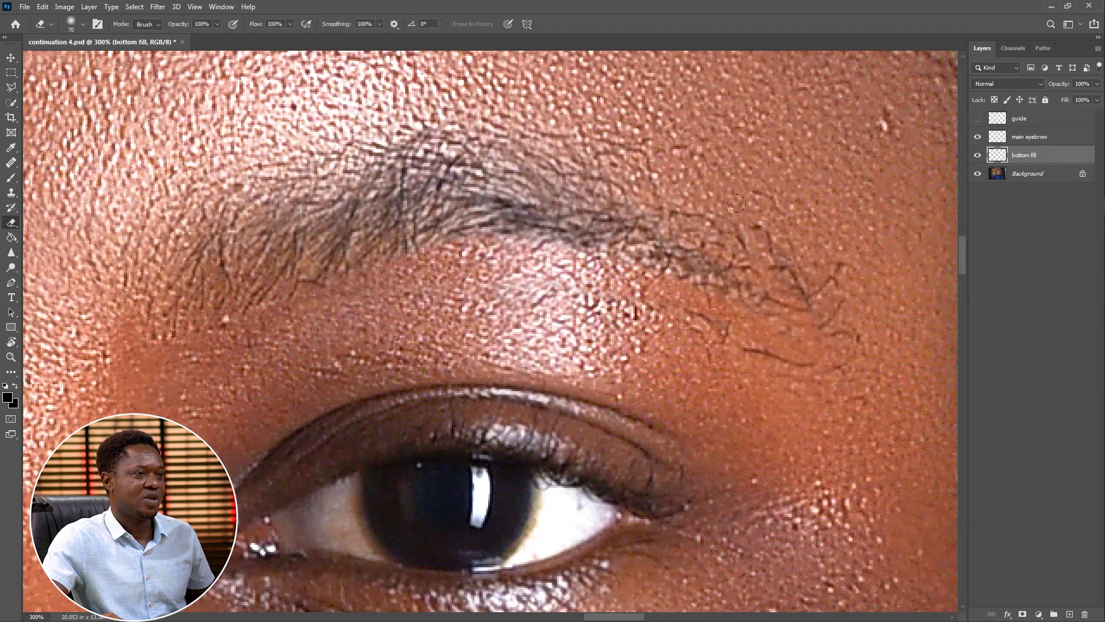
{"action": "mouse_move", "coordinate": [778, 259]}
{"action": "left_mouse_down"}
{"action": "mouse_move", "coordinate": [782, 291]}
{"action": "mouse_move", "coordinate": [590, 165]}
{"action": "left_mouse_up"}
{"action": "left_click_drag", "start_coordinate": [695, 212], "coordinate": [557, 169]}
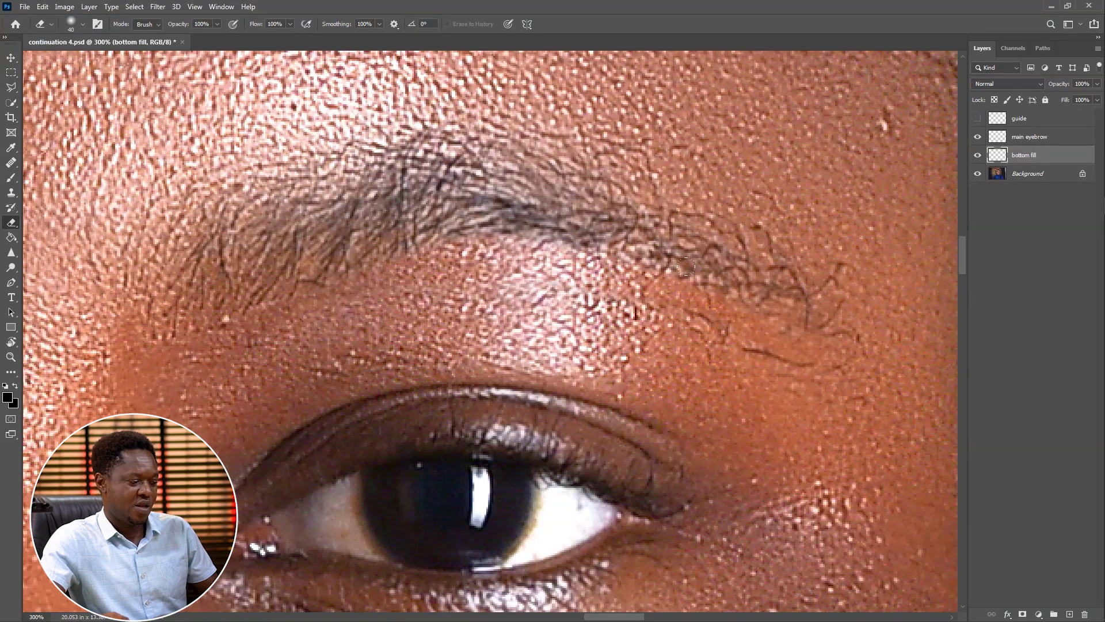
Compare the eyebrow with the bottom fill layer hidden and shown at 200% zoom.
{"action": "key", "text": "ctrl+minus"}
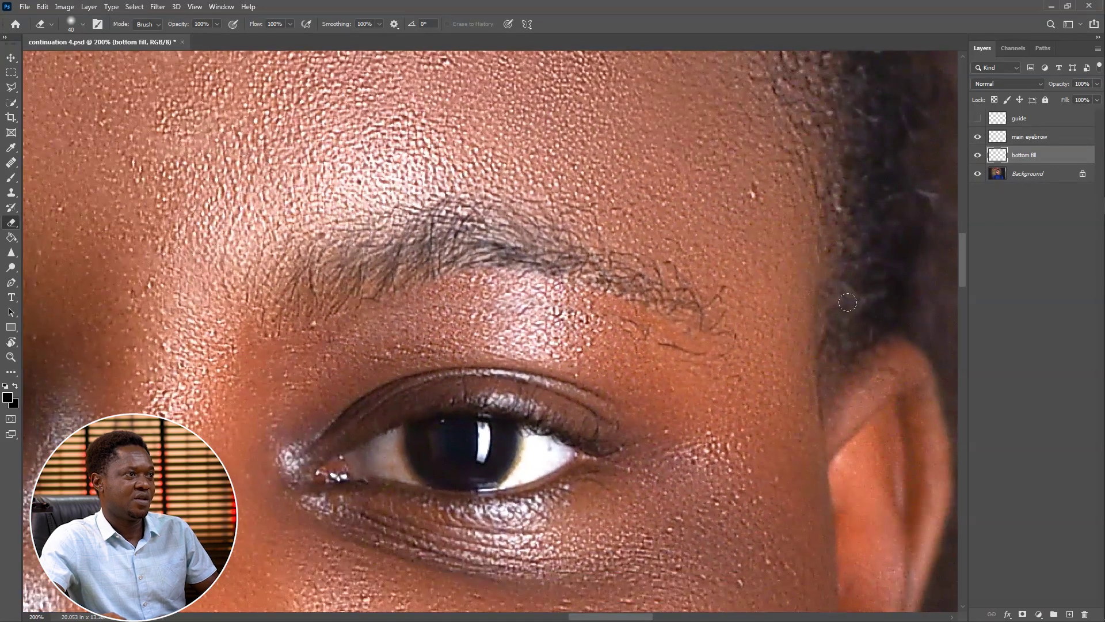
{"action": "left_click", "coordinate": [978, 156]}
{"action": "left_click", "coordinate": [978, 156]}
{"action": "left_click", "coordinate": [977, 155]}
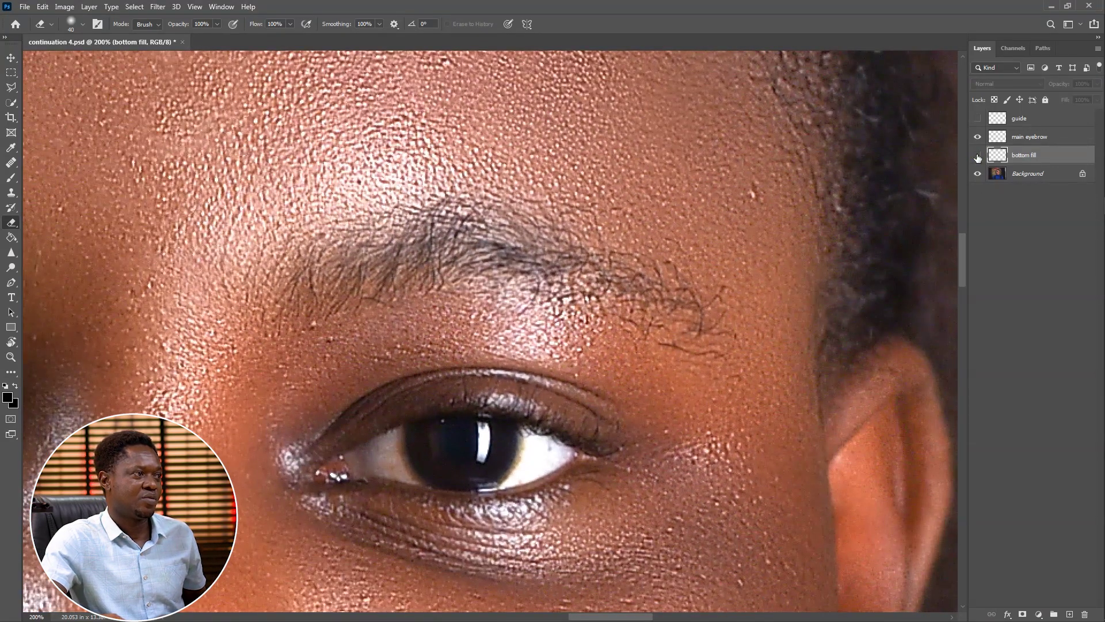
{"action": "left_click", "coordinate": [978, 155]}
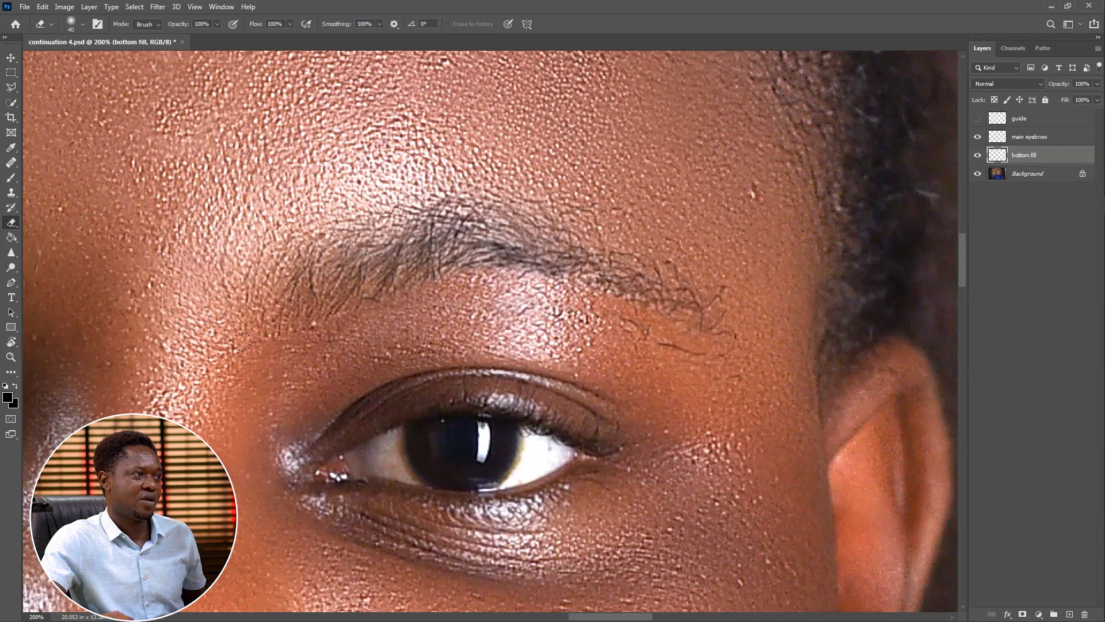
{"action": "left_click", "coordinate": [978, 155]}
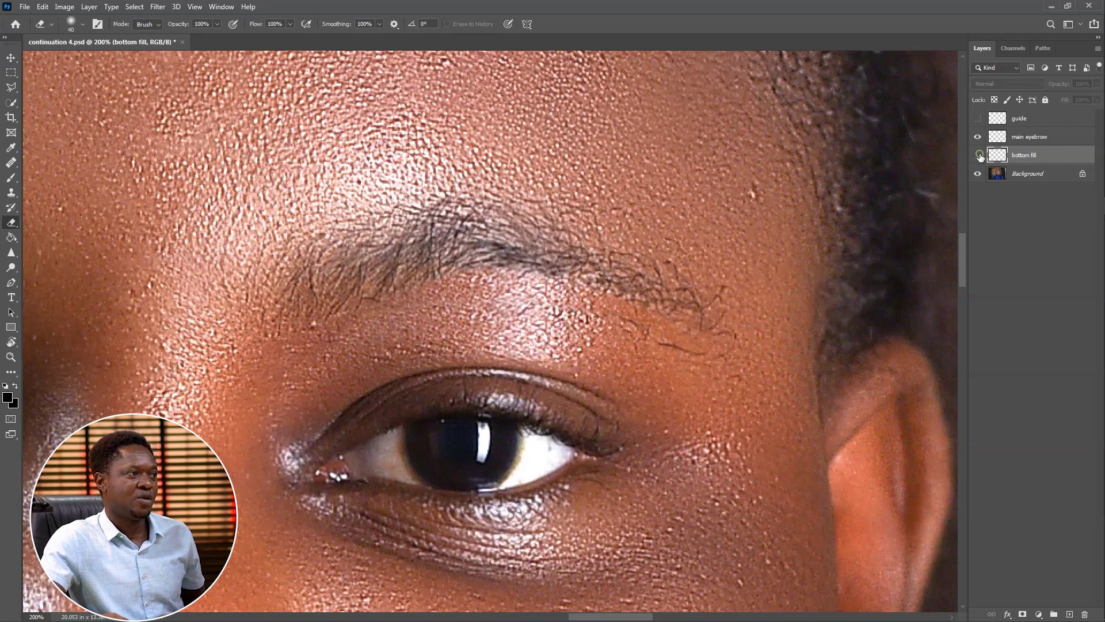
{"action": "left_click", "coordinate": [977, 155]}
{"action": "left_click", "coordinate": [978, 155]}
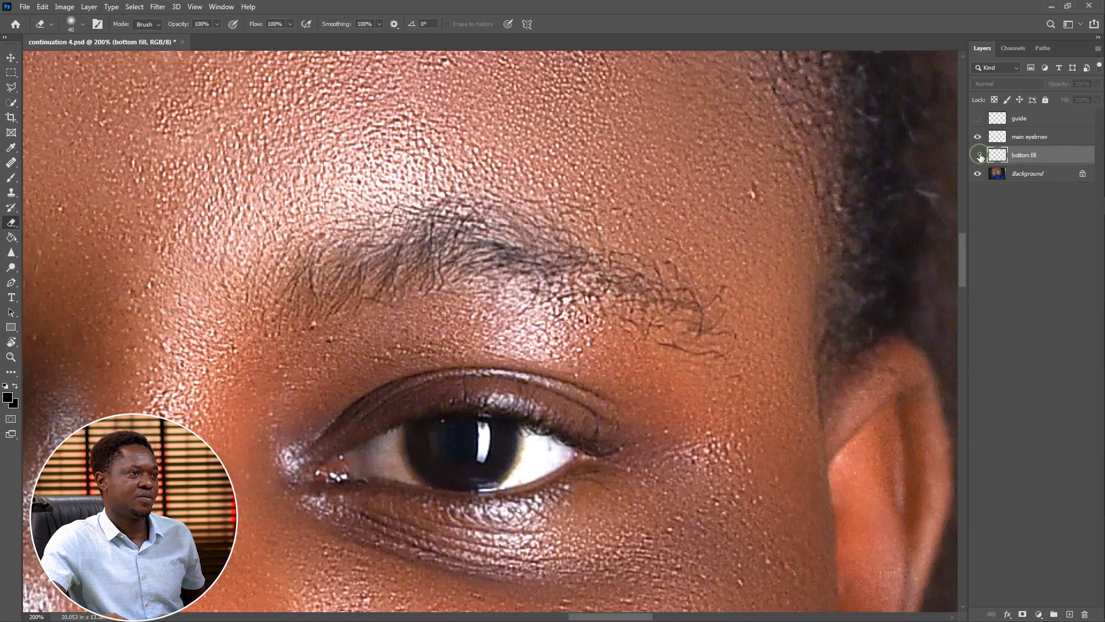
{"action": "left_click", "coordinate": [979, 155]}
Clone nearby clean skin over the remaining stray hairs beneath the eyebrow on the Background layer with the Clone Stamp tool.
{"action": "key", "text": "ctrl+plus"}
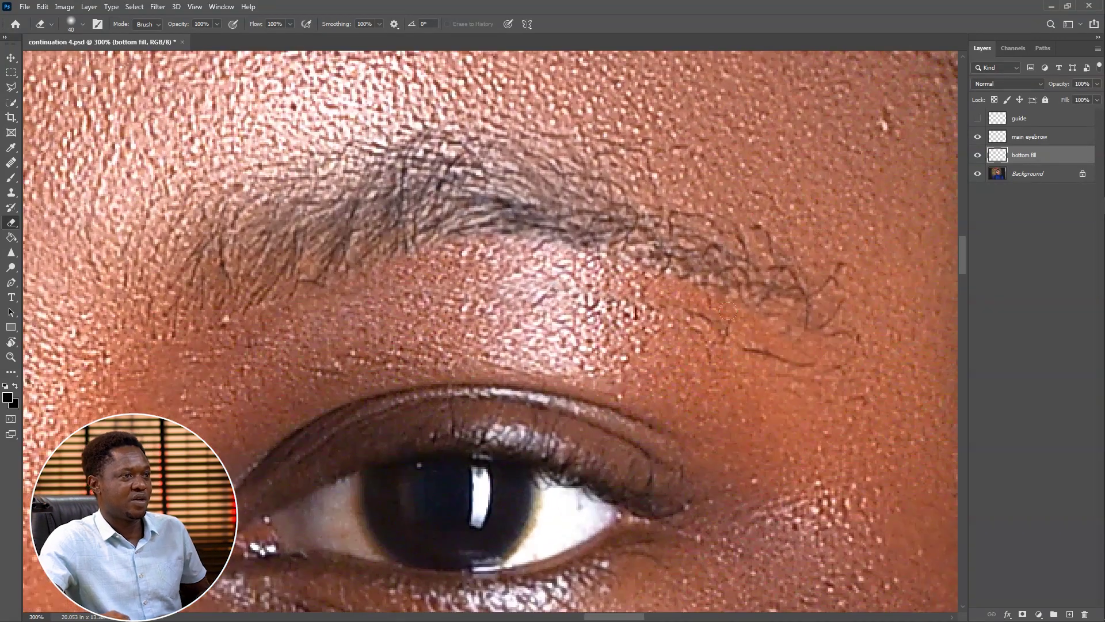
{"action": "left_click_drag", "start_coordinate": [783, 356], "coordinate": [705, 250]}
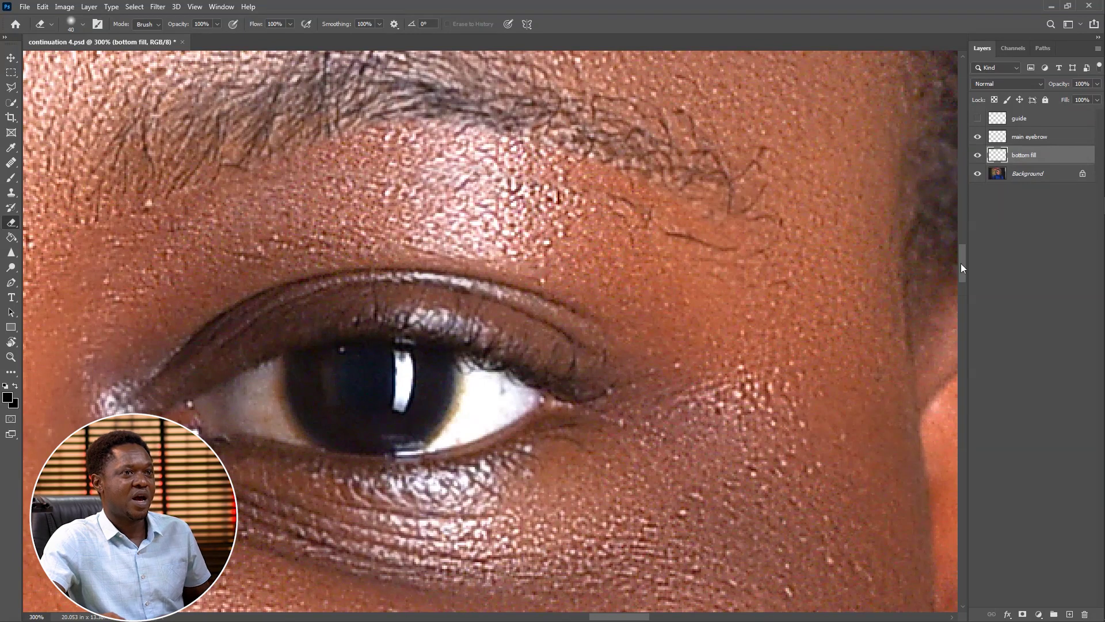
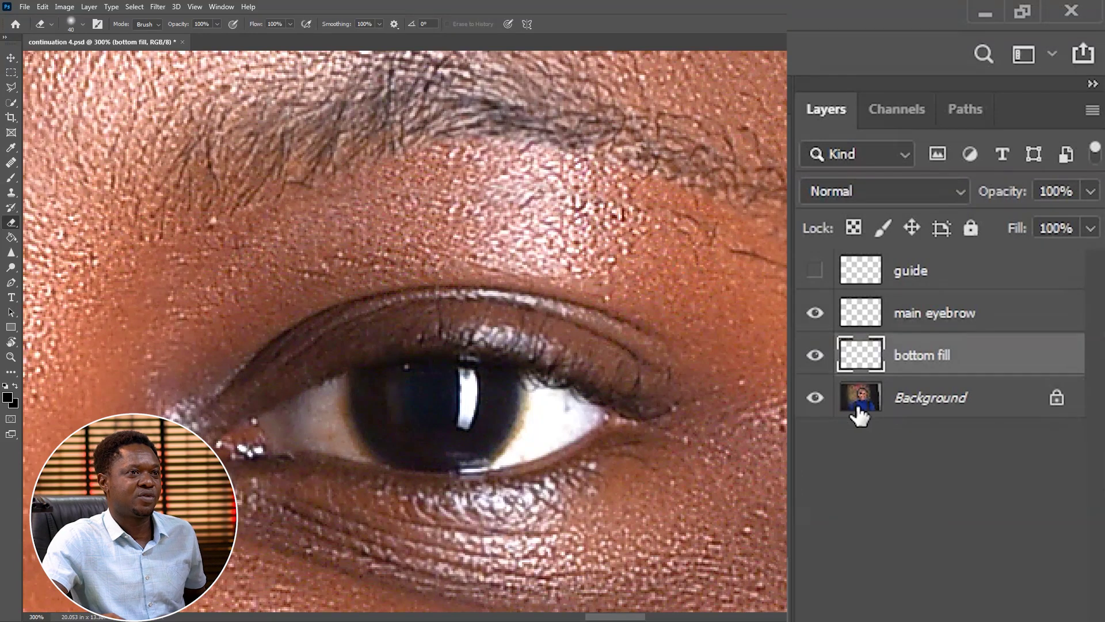
{"action": "left_click", "coordinate": [815, 397]}
{"action": "left_click", "coordinate": [814, 397]}
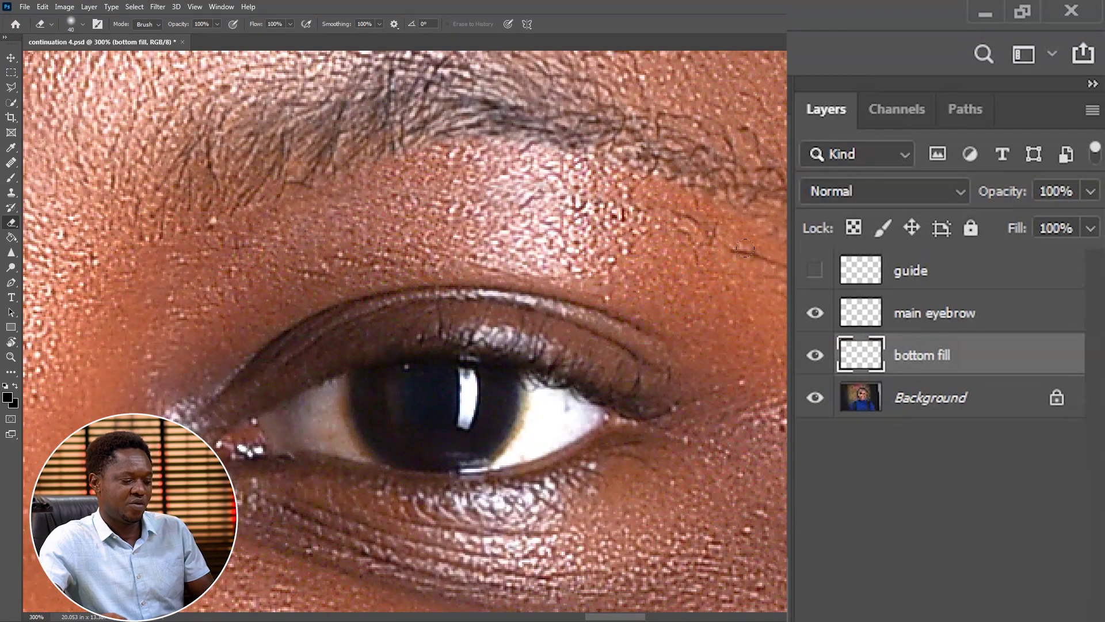
{"action": "left_click", "coordinate": [11, 192]}
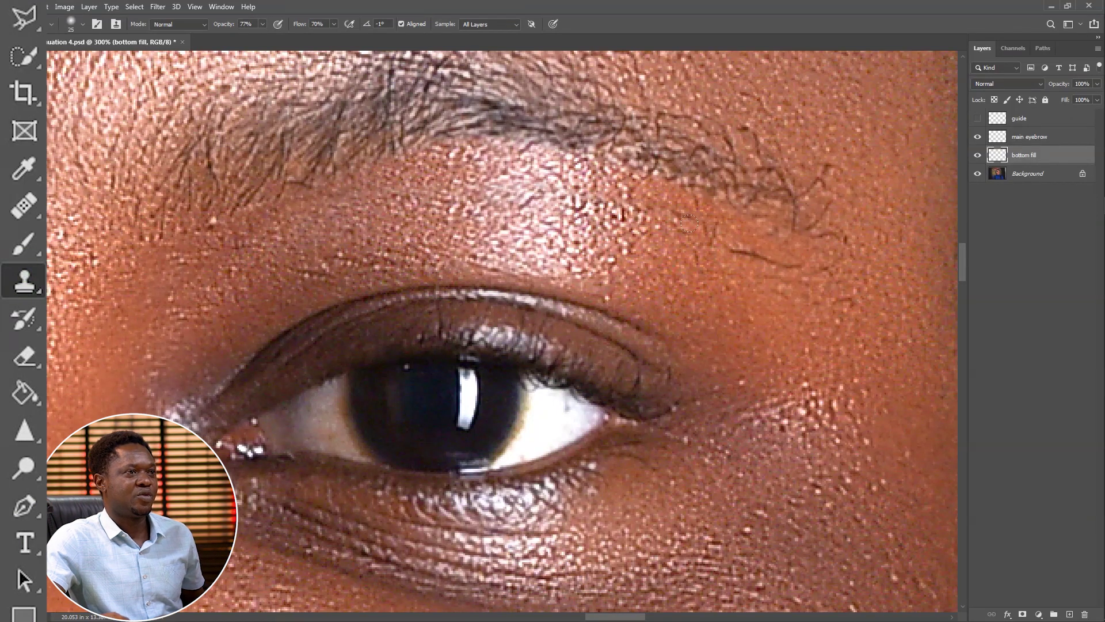
{"action": "left_click", "coordinate": [1021, 175]}
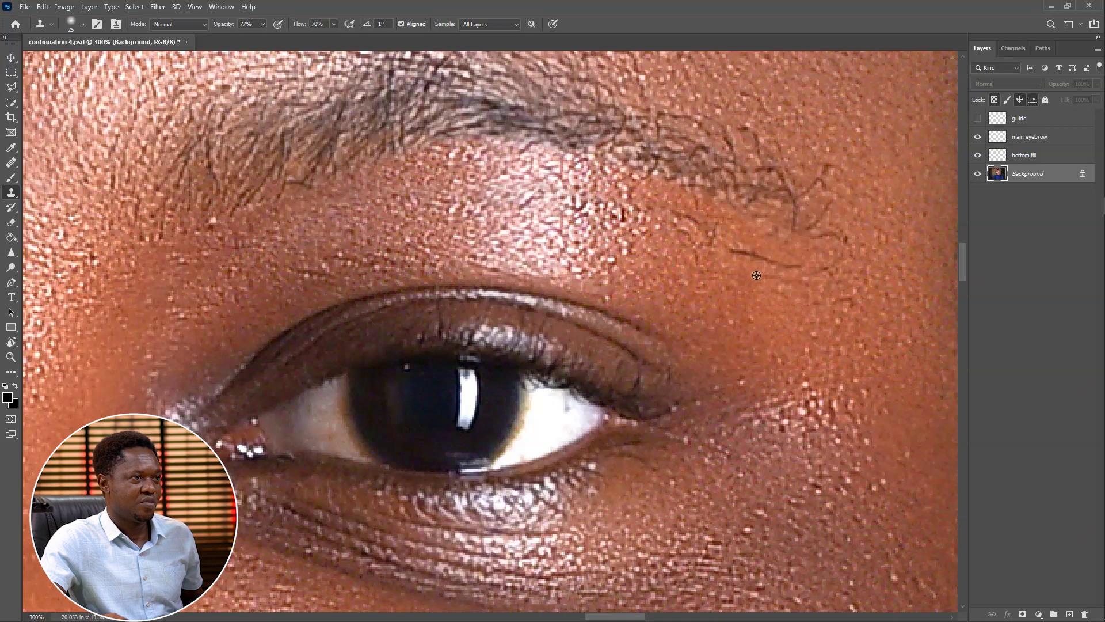
{"action": "left_click", "coordinate": [746, 275], "text": "alt"}
{"action": "left_click", "coordinate": [731, 250]}
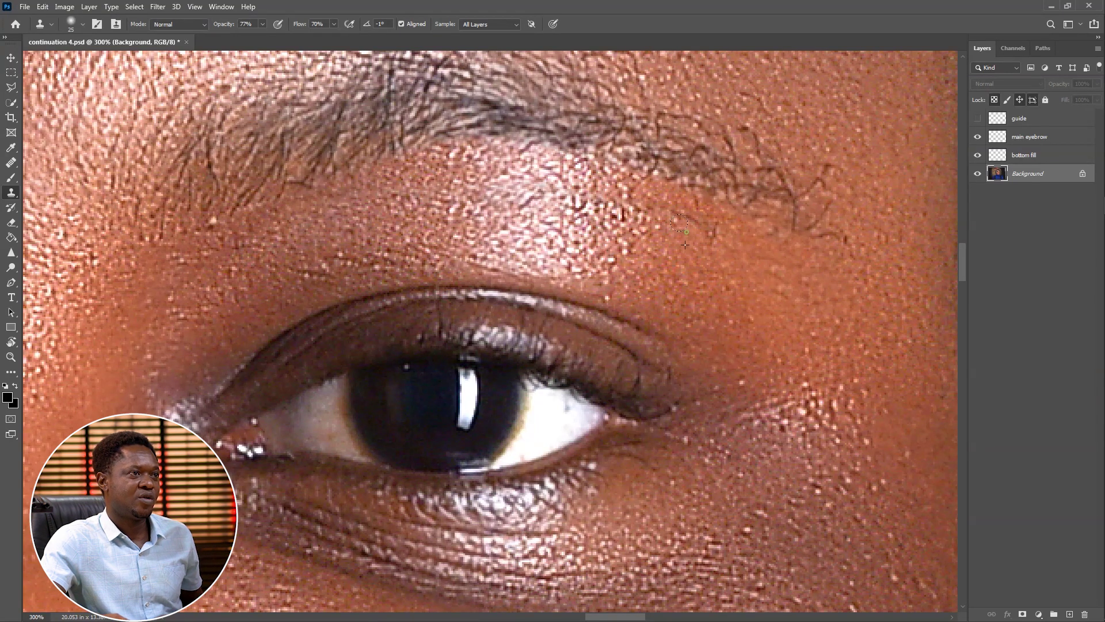
{"action": "mouse_move", "coordinate": [688, 221]}
{"action": "left_mouse_down"}
{"action": "mouse_move", "coordinate": [623, 211]}
{"action": "mouse_move", "coordinate": [605, 224]}
{"action": "mouse_move", "coordinate": [611, 208]}
{"action": "mouse_move", "coordinate": [597, 224]}
{"action": "mouse_move", "coordinate": [578, 208]}
{"action": "left_mouse_up"}
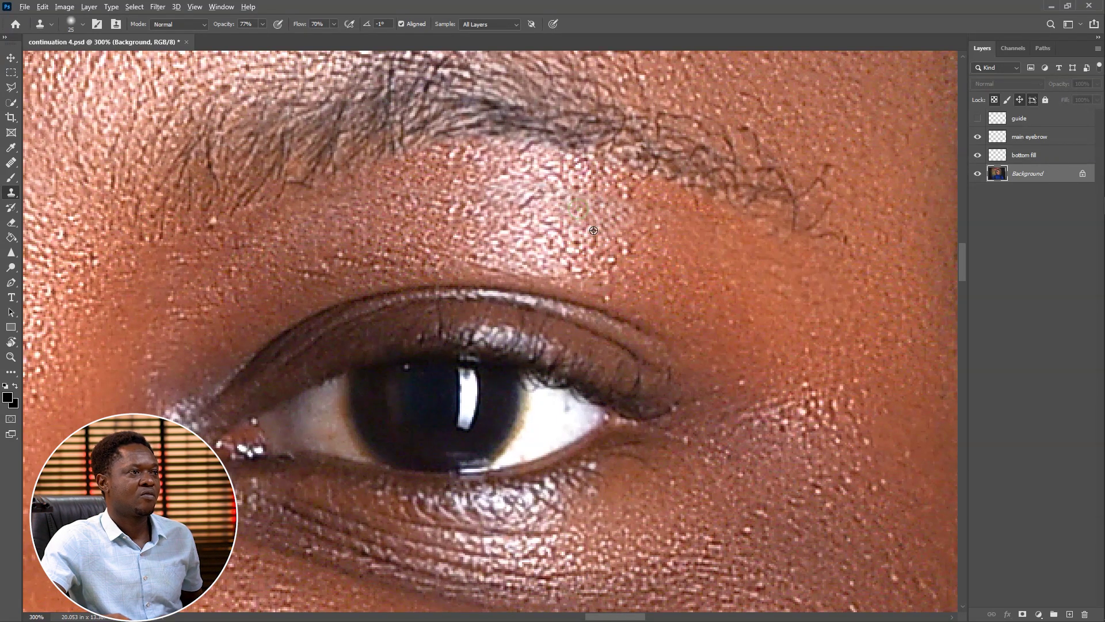
{"action": "left_click", "coordinate": [585, 196], "text": "alt"}
{"action": "left_click_drag", "start_coordinate": [732, 299], "coordinate": [732, 299]}
Check the cleaned skin beneath the eyebrow with the bottom fill layer hidden and shown.
{"action": "key", "text": "ctrl+minus"}
{"action": "key", "text": "ctrl+minus"}
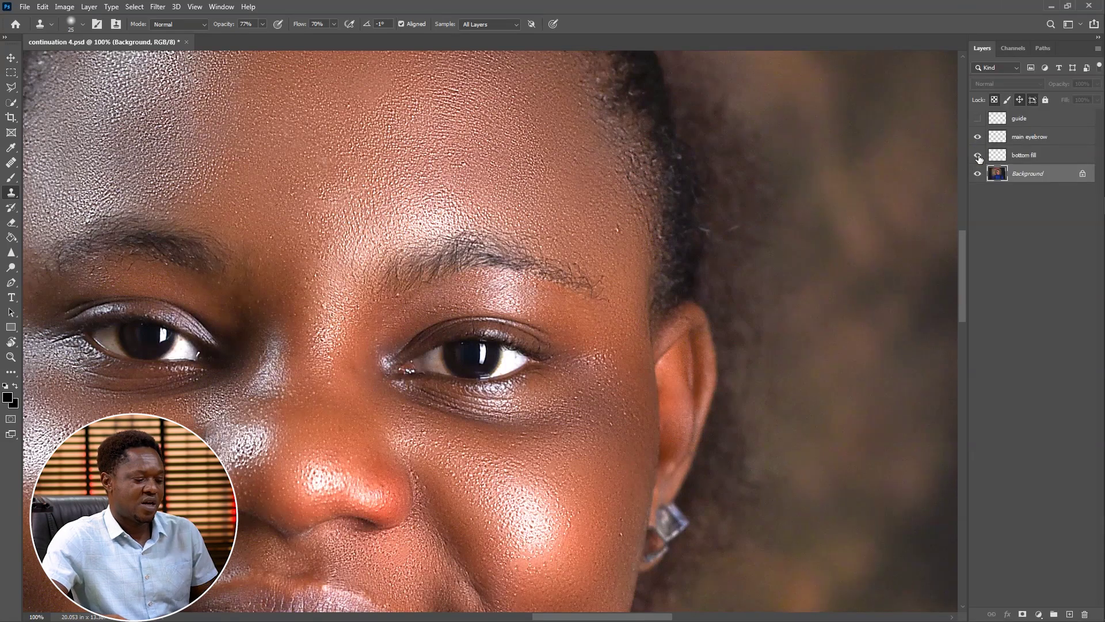
{"action": "key", "text": "ctrl+plus"}
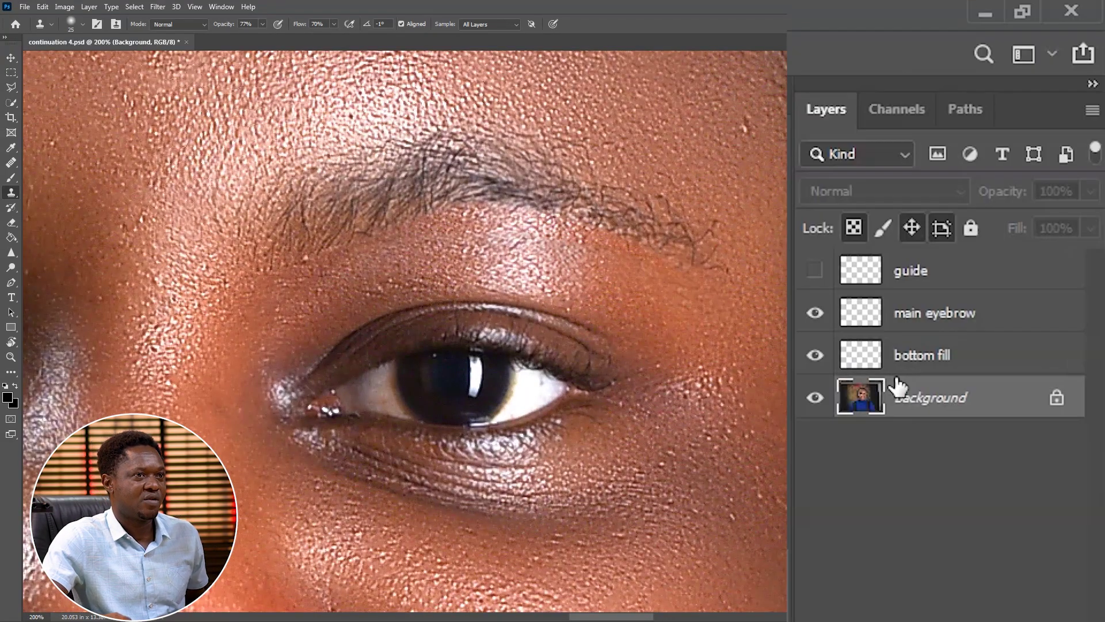
{"action": "left_click", "coordinate": [816, 356]}
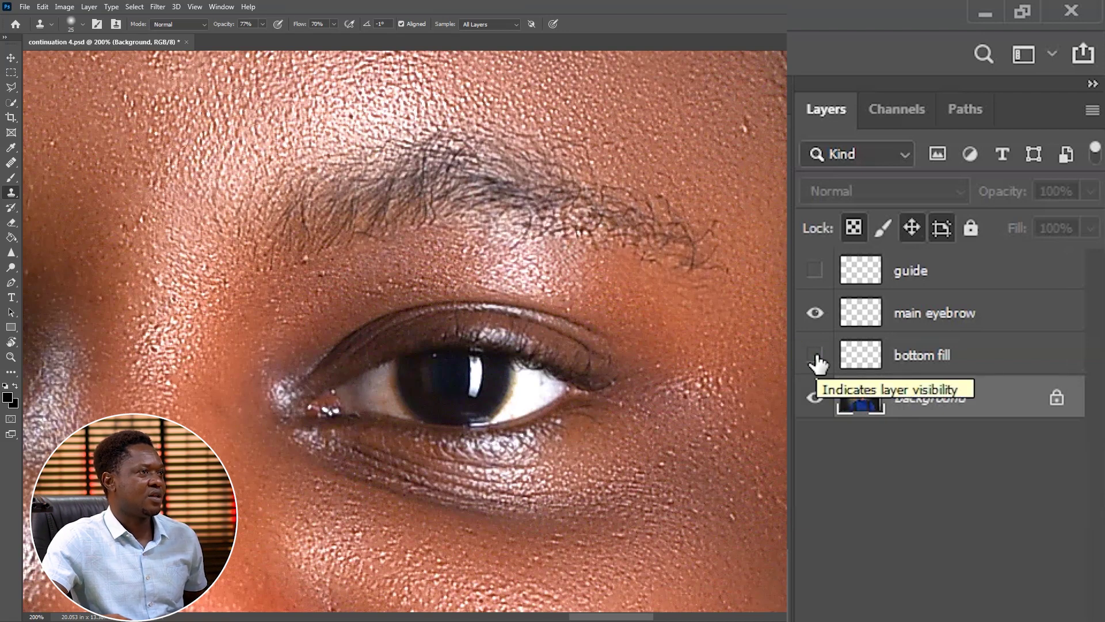
{"action": "left_click", "coordinate": [815, 355]}
Show the guide layer and activate the Polygonal Lasso tool for the area above the eyebrow.
{"action": "key", "text": "ctrl+minus"}
{"action": "key", "text": "ctrl+minus"}
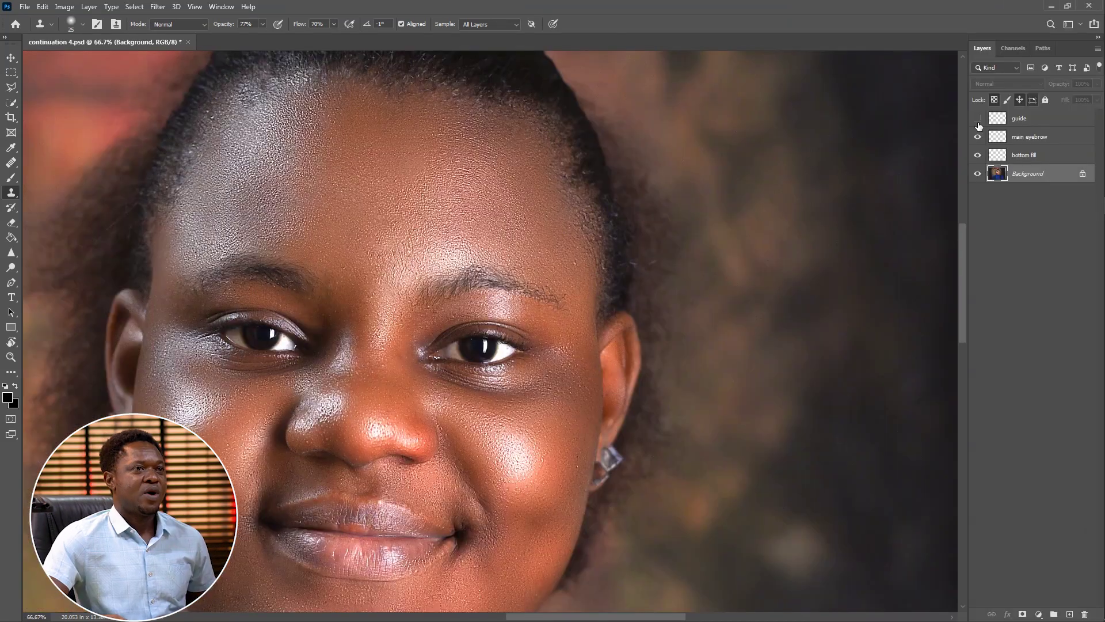
{"action": "left_click", "coordinate": [979, 119]}
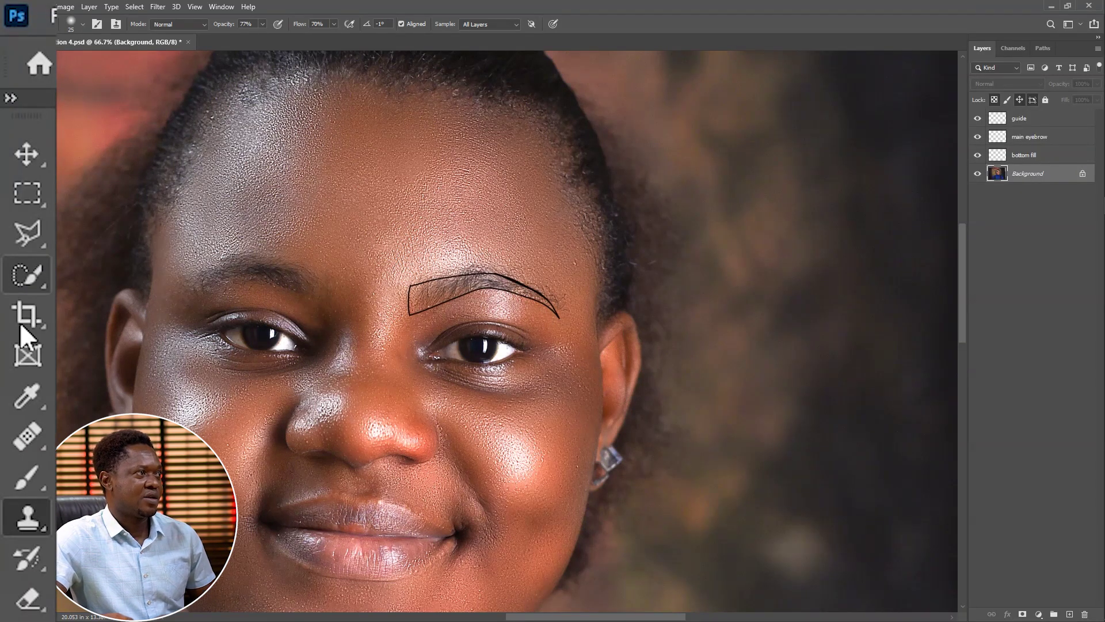
{"action": "left_click", "coordinate": [29, 231]}
{"action": "key", "text": "ctrl+plus"}
{"action": "key", "text": "ctrl+plus"}
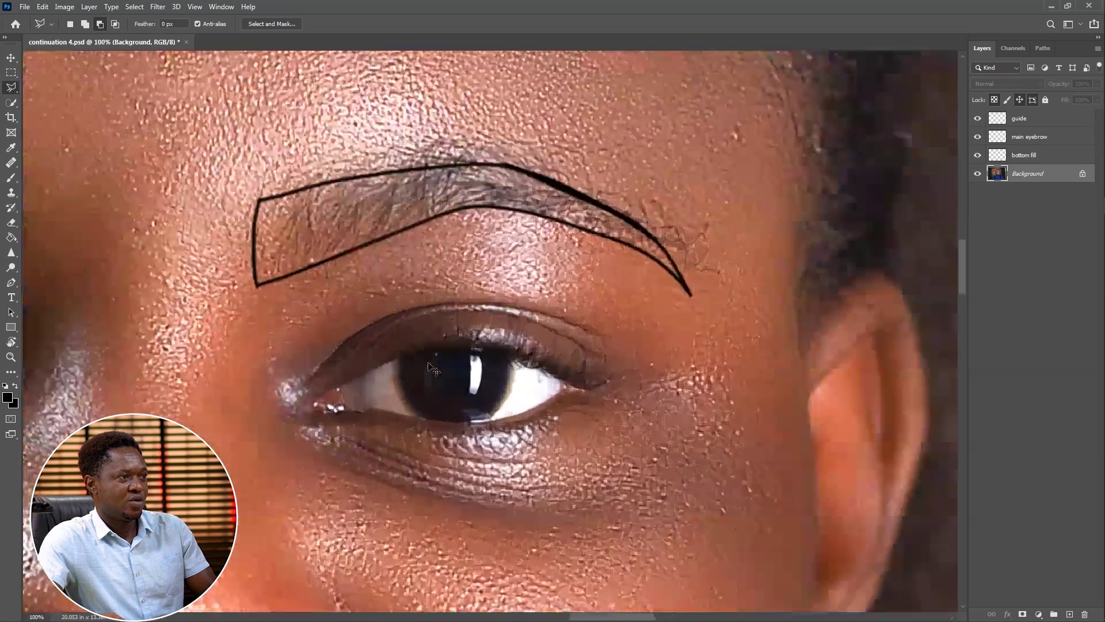
{"action": "left_click_drag", "start_coordinate": [484, 298], "coordinate": [479, 464]}
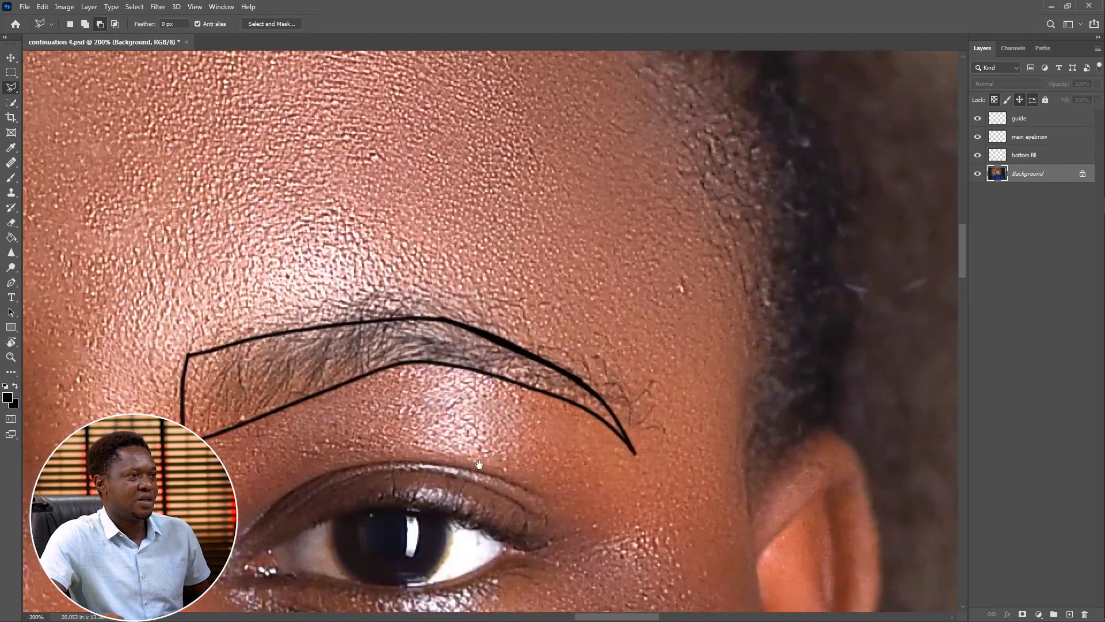
Trace a polygonal selection edge along the guide's upper outline from the eyebrow's tail to its inner end.
{"action": "left_click", "coordinate": [633, 449]}
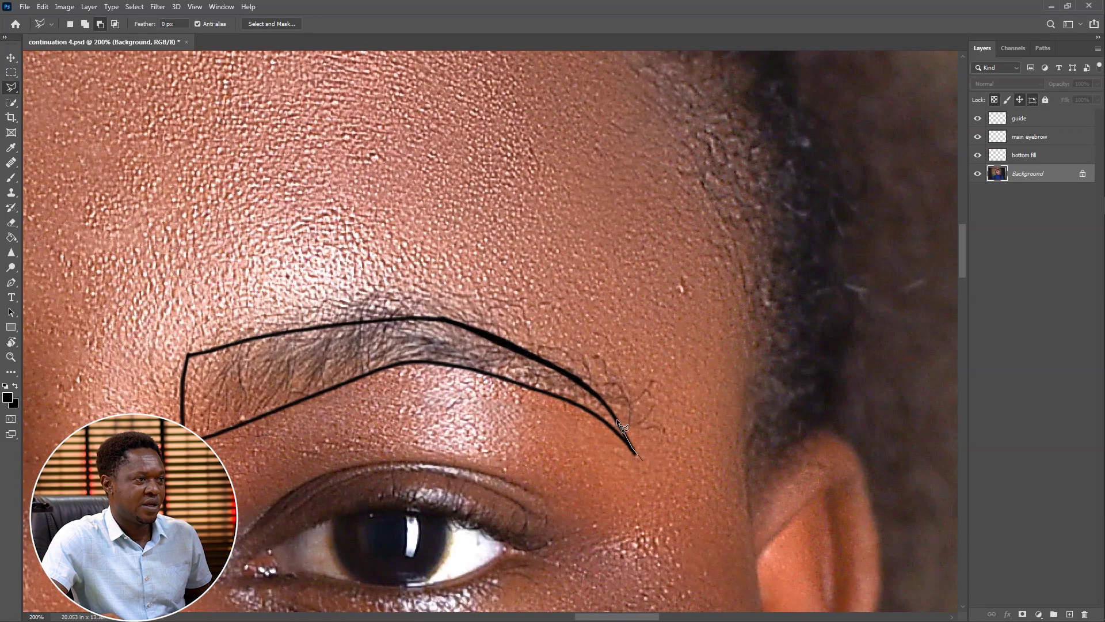
{"action": "left_click", "coordinate": [601, 398]}
{"action": "left_click", "coordinate": [569, 378]}
{"action": "left_click", "coordinate": [526, 355]}
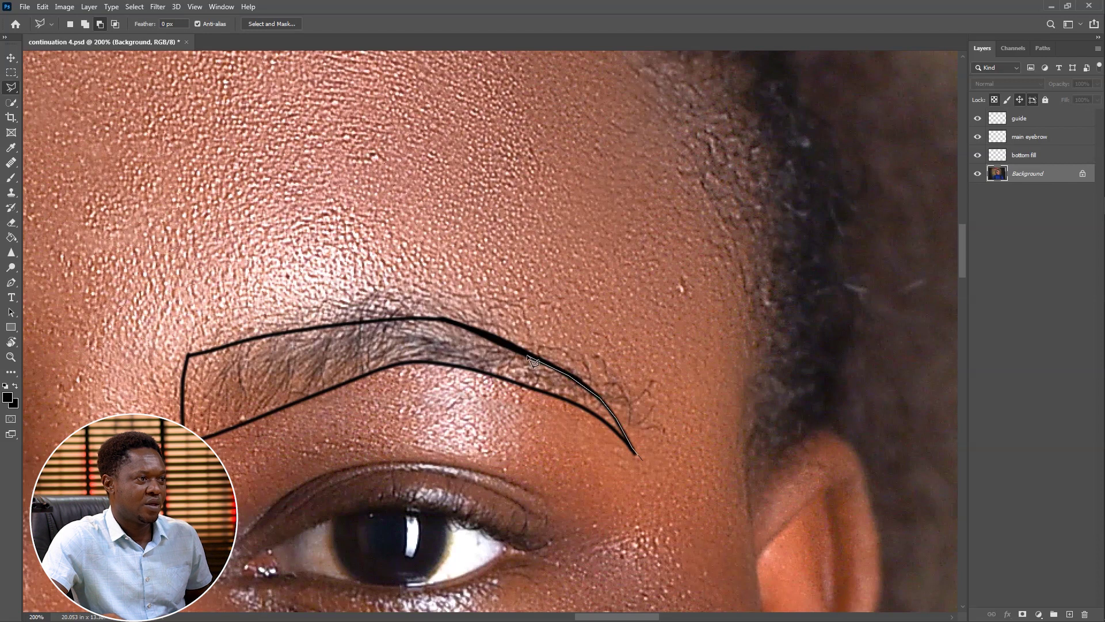
{"action": "left_click", "coordinate": [443, 319]}
{"action": "left_click", "coordinate": [352, 322]}
{"action": "left_click", "coordinate": [276, 333]}
{"action": "left_click", "coordinate": [197, 357]}
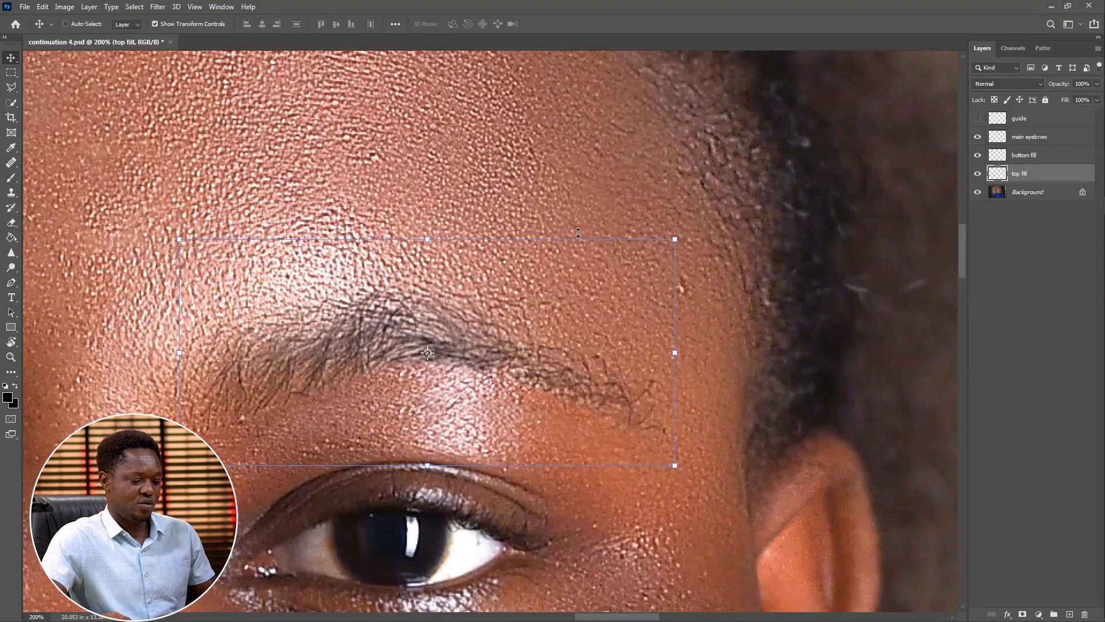
Nudge the top fill layer straight down to cover the stray hairs above the eyebrow's upper edge.
{"action": "key", "text": "Down"}
{"action": "key", "text": "Down"}
{"action": "key", "text": "Down"}
{"action": "key", "text": "Down"}
{"action": "key", "text": "Down"}
{"action": "key", "text": "Down"}
{"action": "key", "text": "Down"}
{"action": "key", "text": "Down"}
{"action": "key", "text": "Down"}
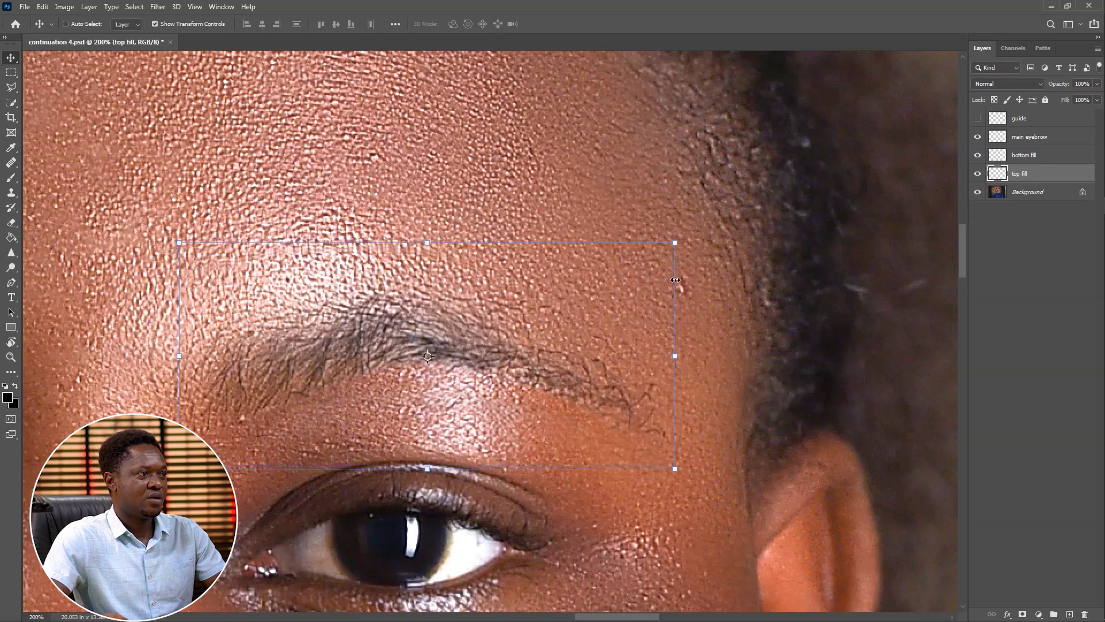
{"action": "key", "text": "Down"}
{"action": "key", "text": "Down"}
{"action": "key", "text": "Down"}
{"action": "key", "text": "Down"}
{"action": "key", "text": "Down"}
{"action": "key", "text": "Down"}
{"action": "key", "text": "Down"}
{"action": "key", "text": "Down"}
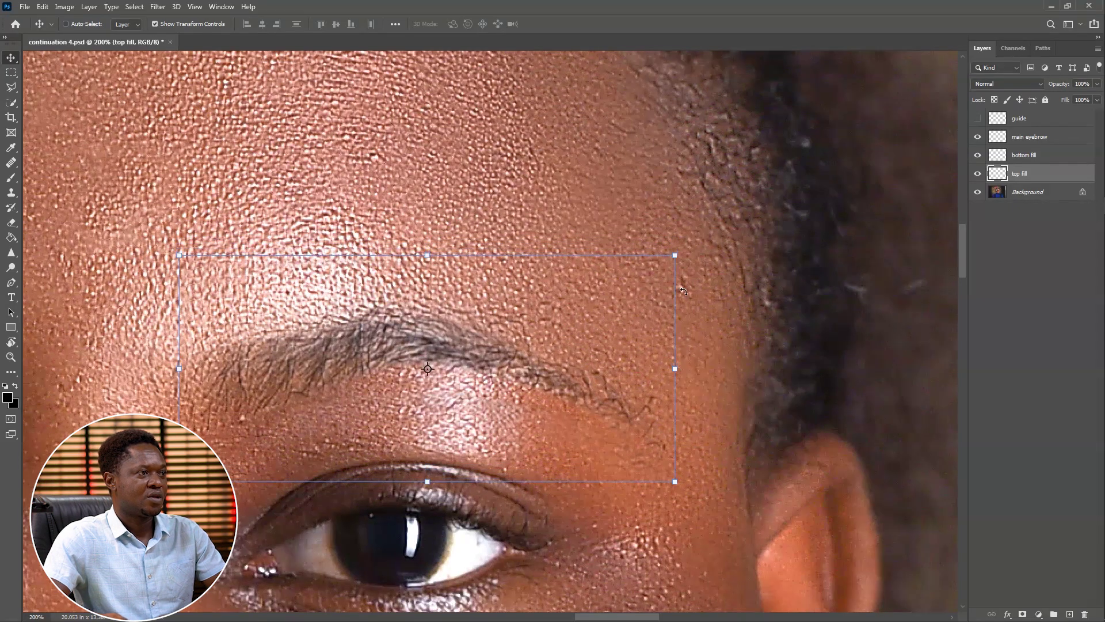
{"action": "key", "text": "Down"}
{"action": "key", "text": "Down"}
{"action": "key", "text": "Down"}
{"action": "key", "text": "Down"}
{"action": "key", "text": "Down"}
{"action": "key", "text": "Down"}
{"action": "key", "text": "Down"}
{"action": "key", "text": "Down"}
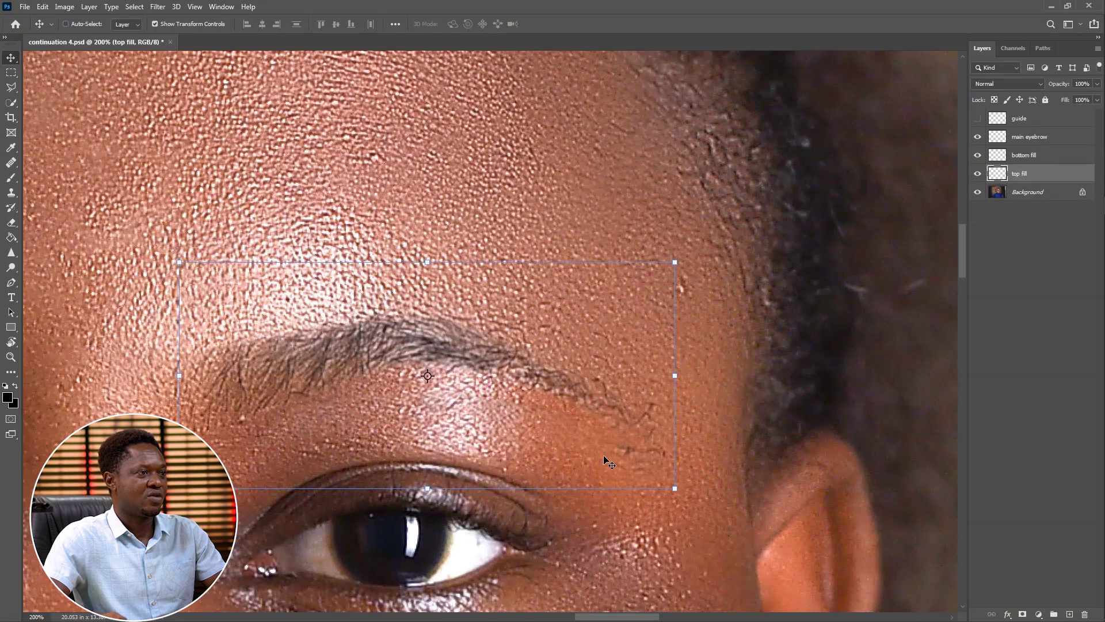
{"action": "key", "text": "Down"}
{"action": "key", "text": "Down"}
{"action": "key", "text": "Down"}
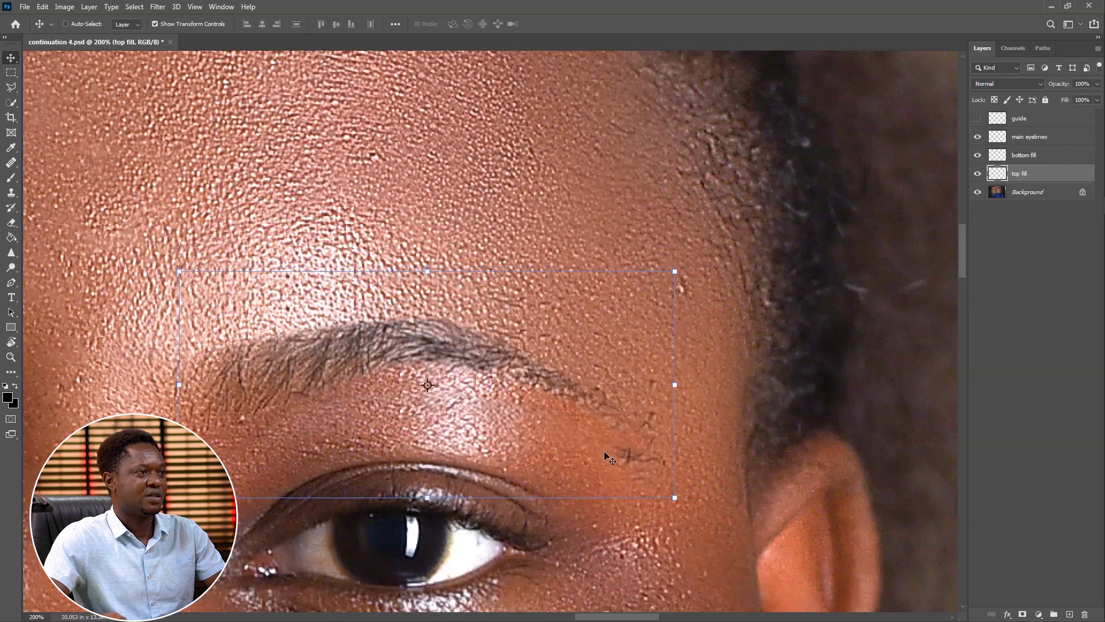
Nudge the top fill layer slightly back up, fine-tuning its vertical position against the eyebrow's upper edge.
{"action": "key", "text": "Up"}
{"action": "key", "text": "Up"}
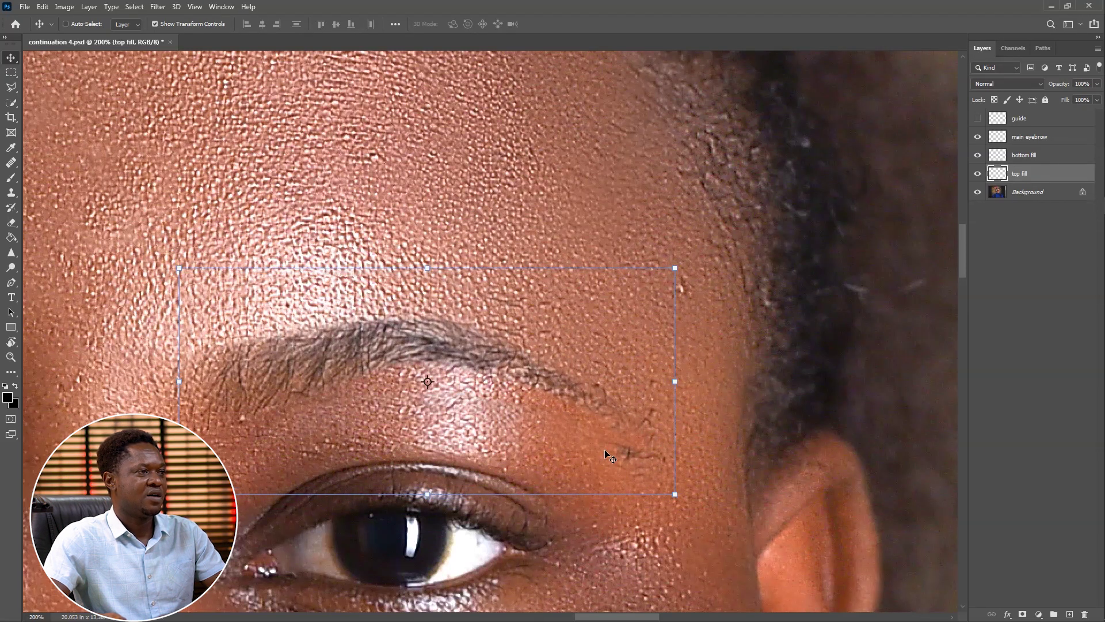
{"action": "key", "text": "Up"}
{"action": "key", "text": "Up"}
{"action": "key", "text": "Up"}
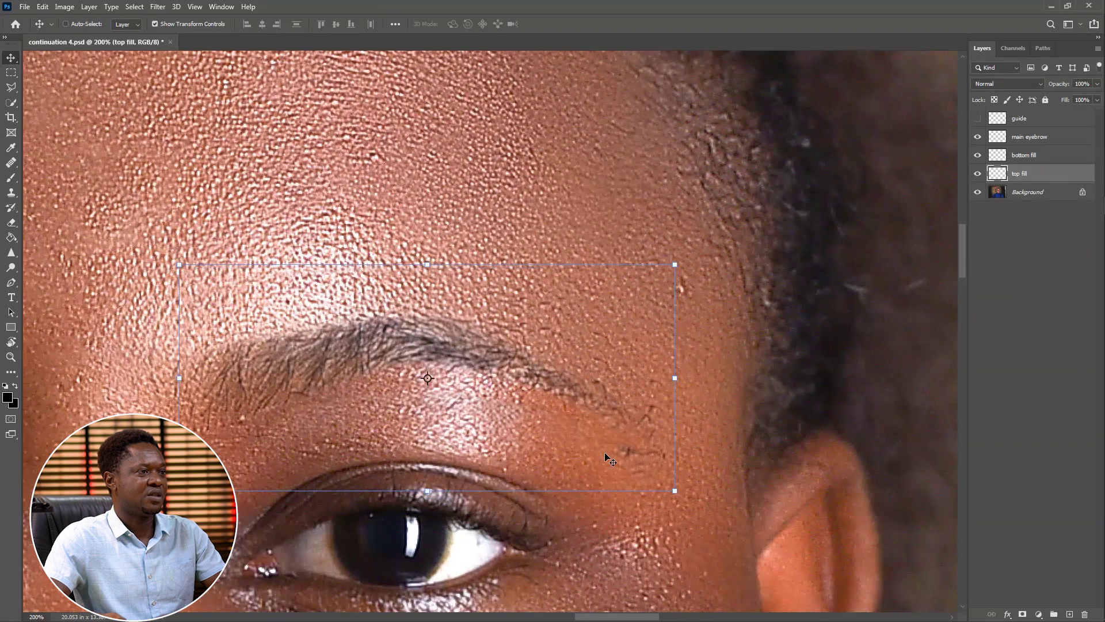
{"action": "key", "text": "Down"}
{"action": "key", "text": "Down"}
{"action": "key", "text": "Up"}
{"action": "key", "text": "Down"}
{"action": "key", "text": "Up"}
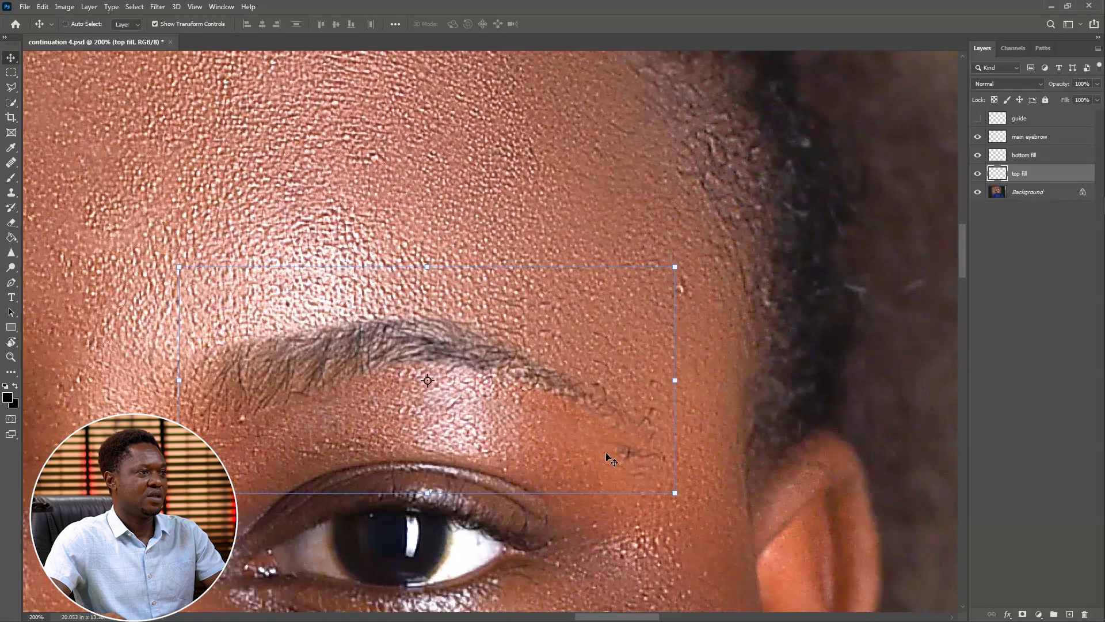
{"action": "key", "text": "Up"}
{"action": "key", "text": "Up"}
{"action": "key", "text": "Down"}
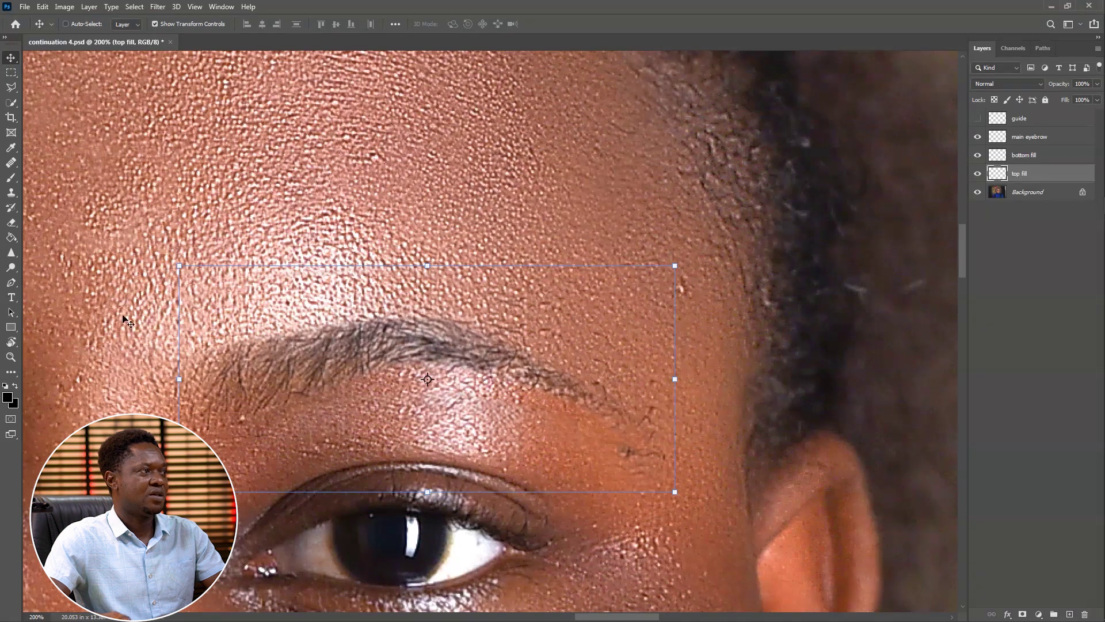
Erase the stray hair remnants around the eyebrow's tail from the top fill layer with the Eraser.
{"action": "left_click", "coordinate": [11, 224]}
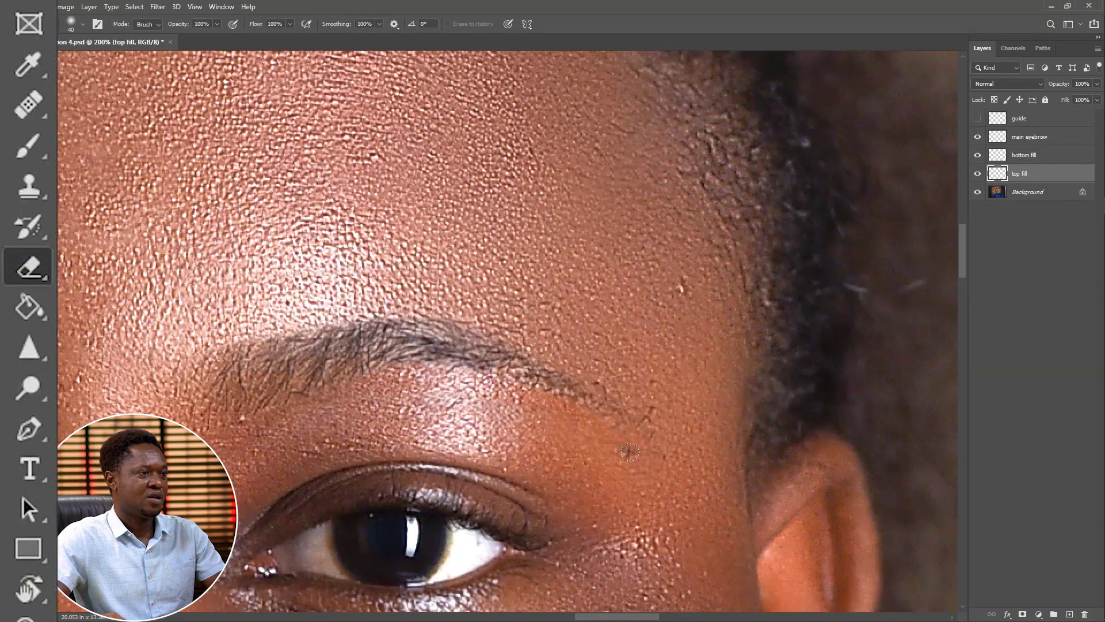
{"action": "left_click", "coordinate": [620, 450]}
{"action": "left_click_drag", "start_coordinate": [647, 435], "coordinate": [645, 405]}
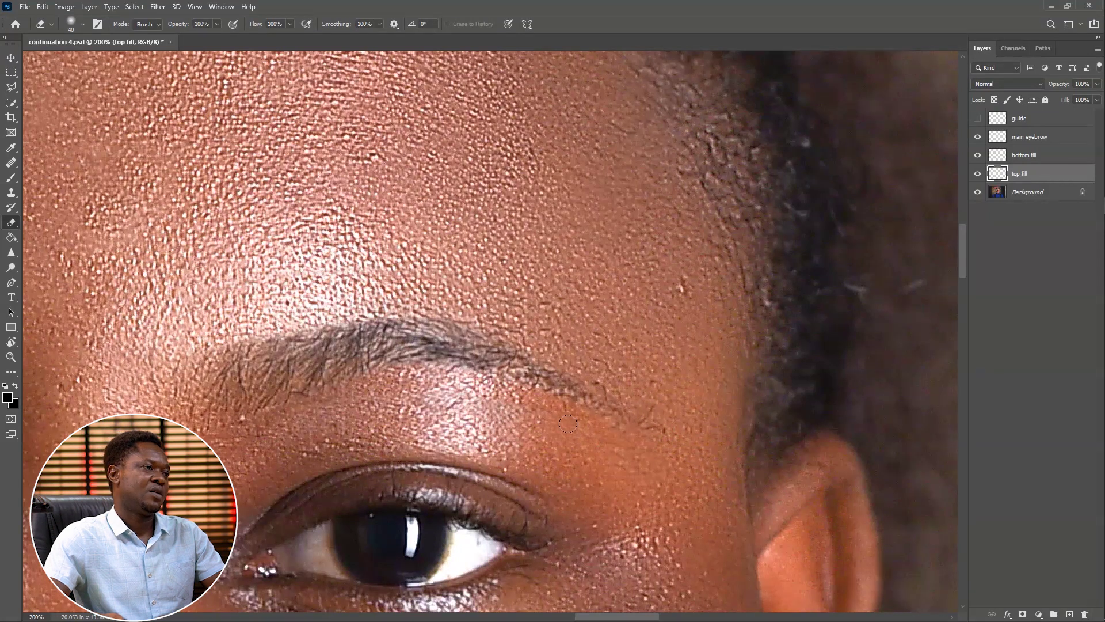
{"action": "left_click", "coordinate": [626, 442]}
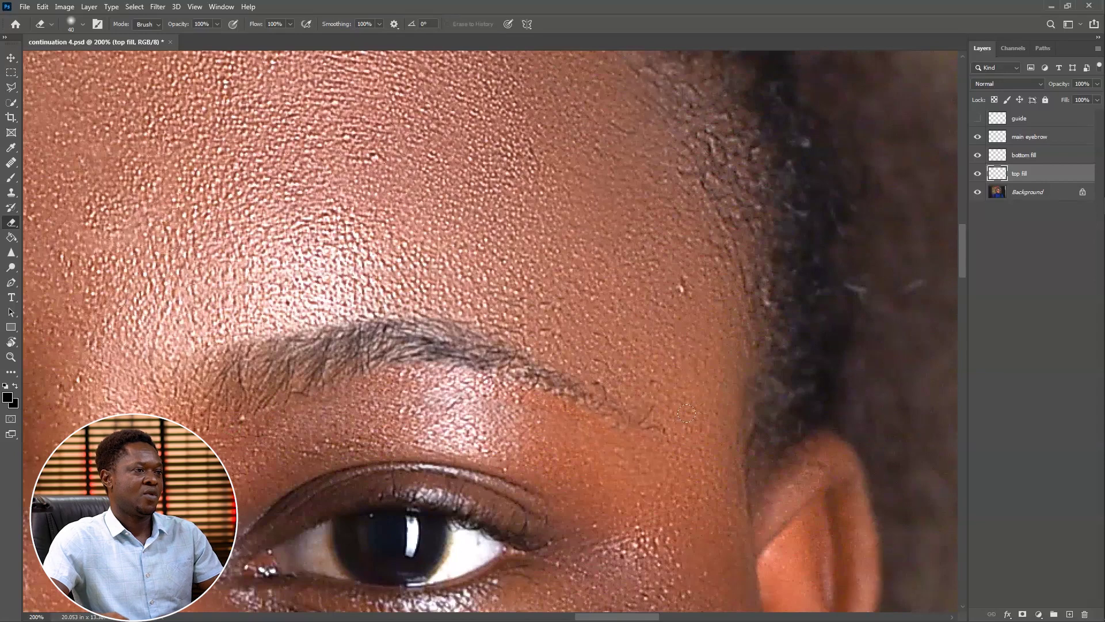
Group the guide, main eyebrow, bottom fill and top fill layers together.
{"action": "key", "text": "ctrl+minus"}
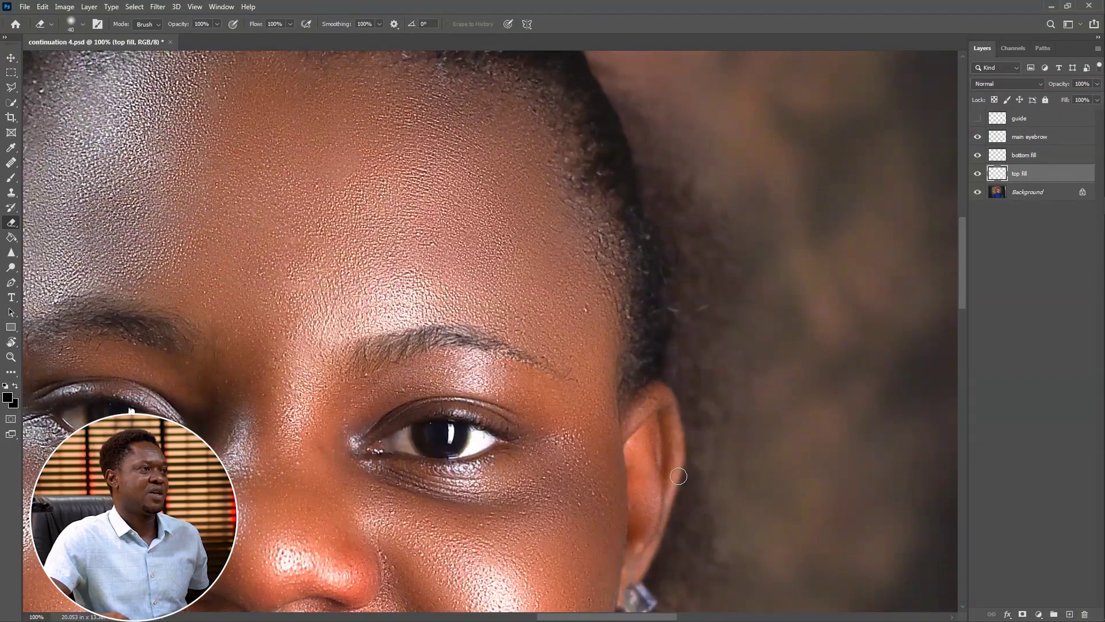
{"action": "key", "text": "ctrl+minus"}
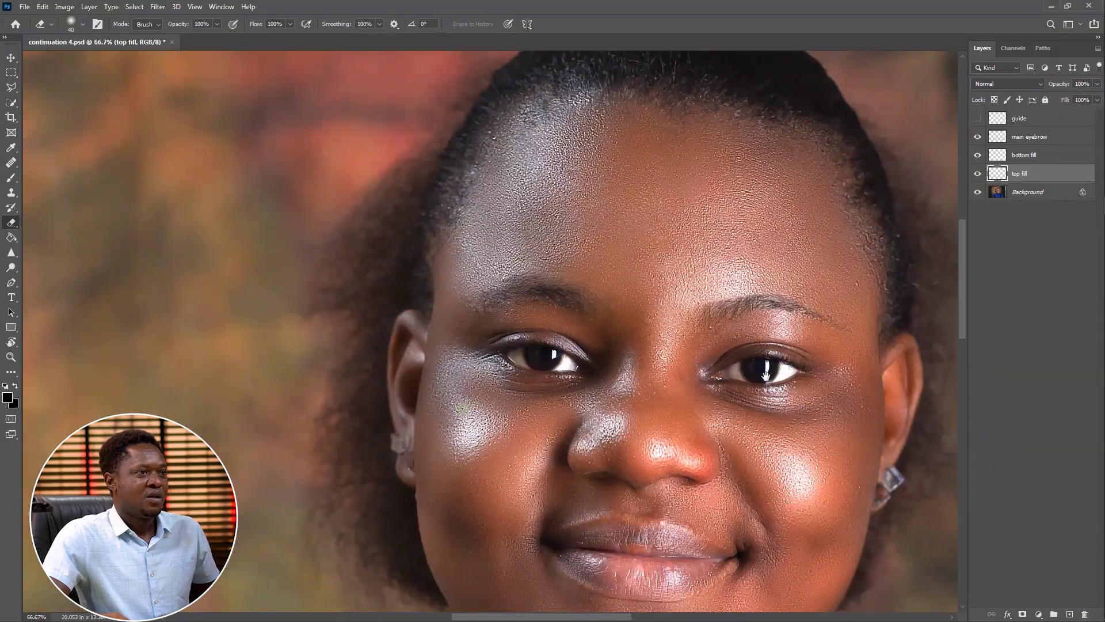
{"action": "left_click", "coordinate": [962, 277]}
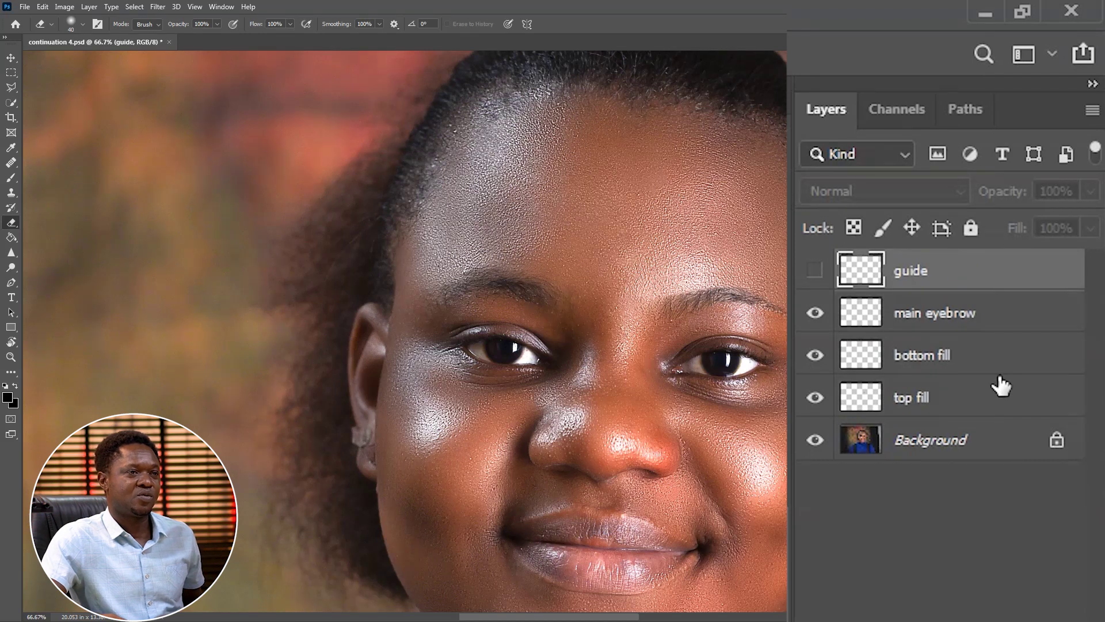
{"action": "left_click", "coordinate": [925, 478]}
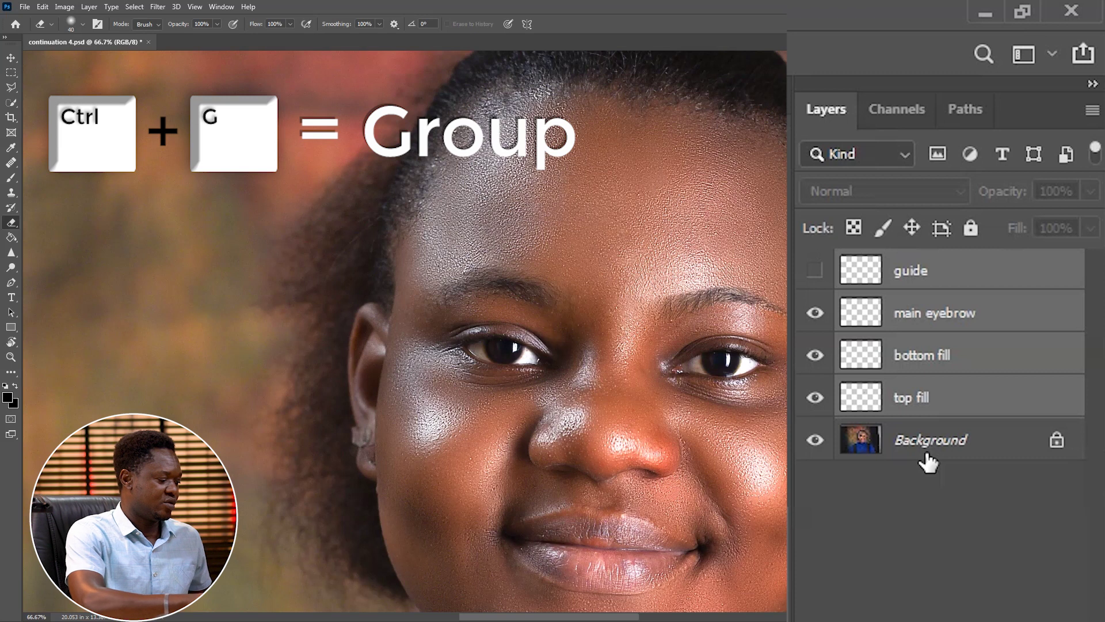
{"action": "key", "text": "ctrl+g"}
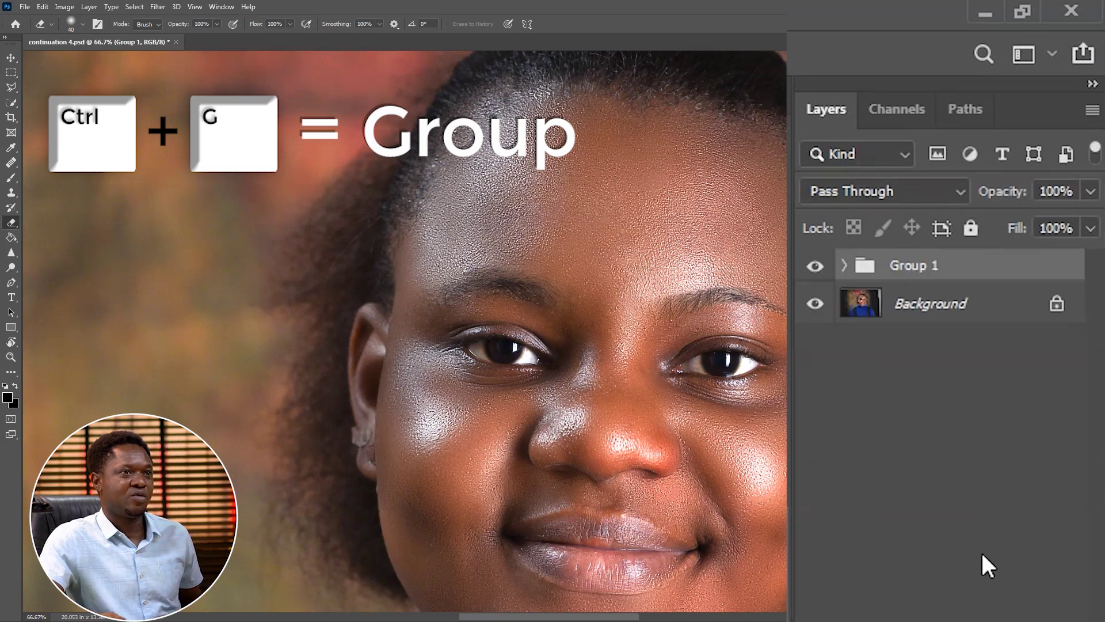
Add a new empty layer directly above the Background and activate the Brush tool for outlining the other eyebrow.
{"action": "left_click", "coordinate": [904, 302]}
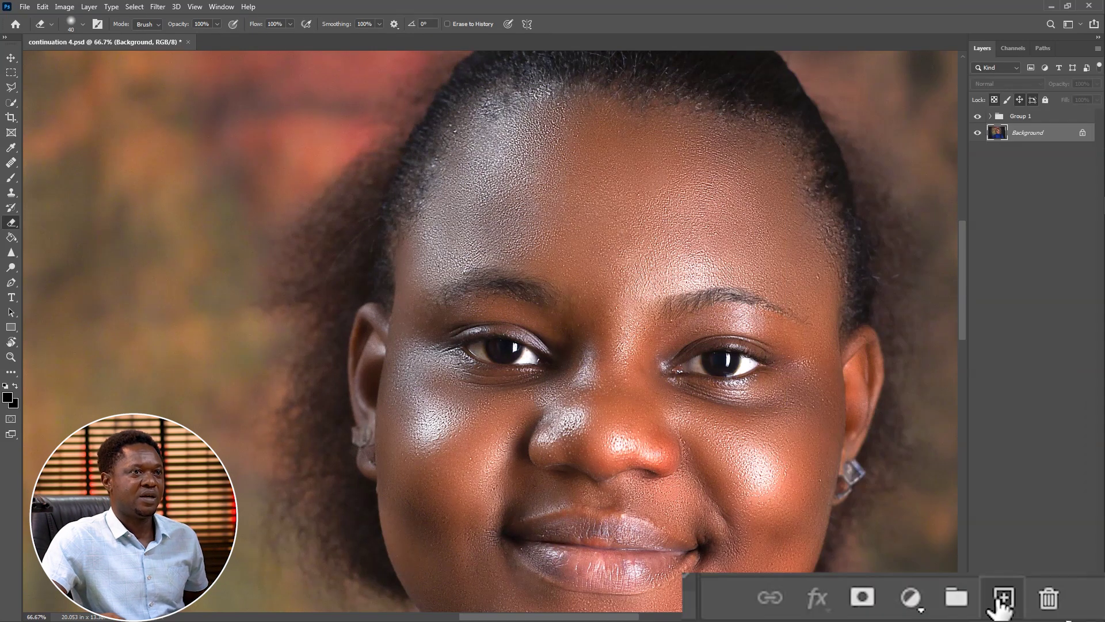
{"action": "left_click", "coordinate": [1068, 615]}
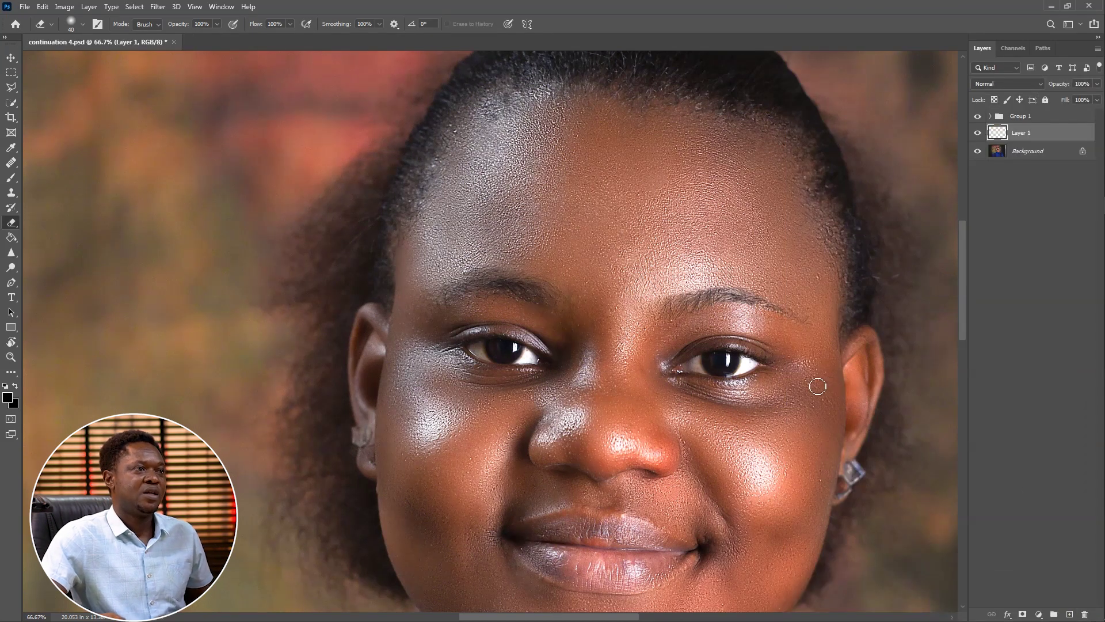
{"action": "key", "text": "ctrl+1"}
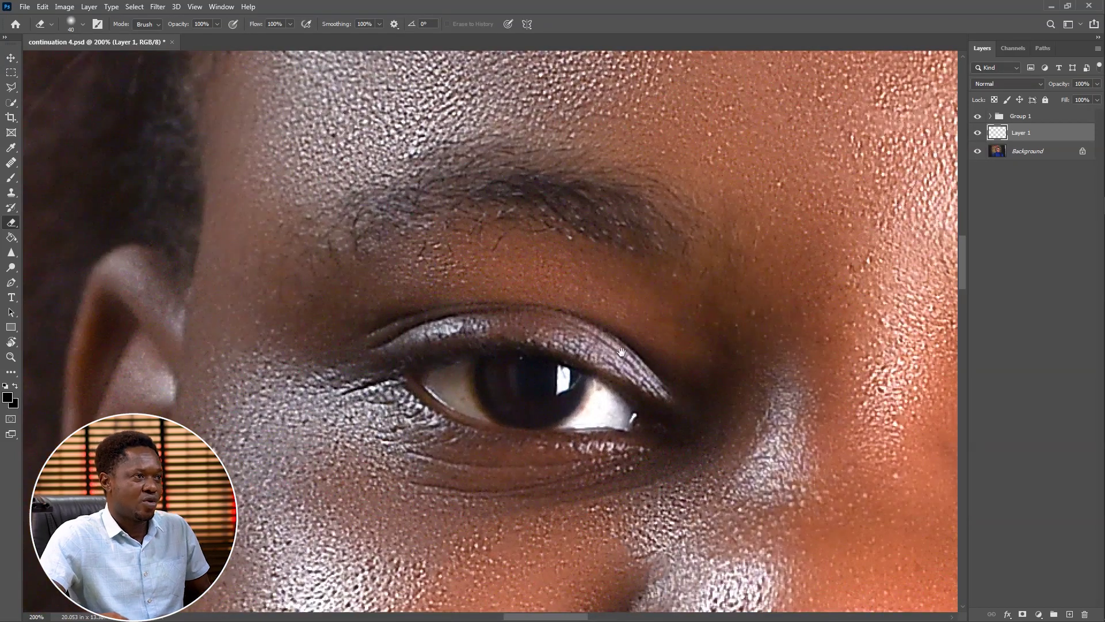
{"action": "left_click_drag", "start_coordinate": [333, 236], "coordinate": [332, 279]}
{"action": "left_click", "coordinate": [11, 177]}
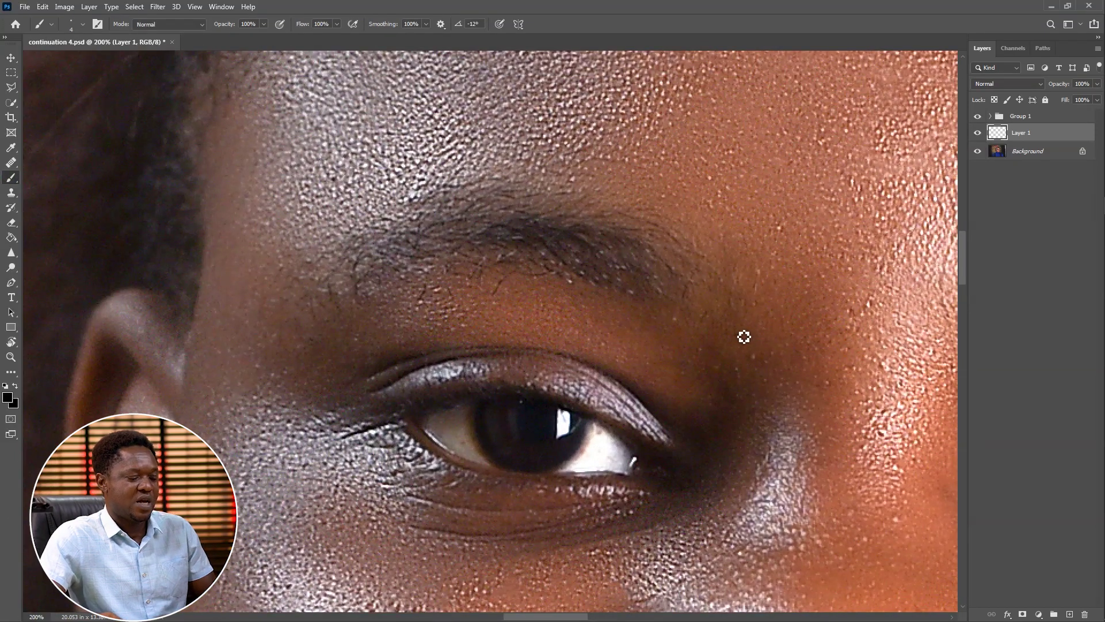
Expand Group 1 and show its guide layer as a reference for the second eyebrow.
{"action": "key", "text": "ctrl+plus"}
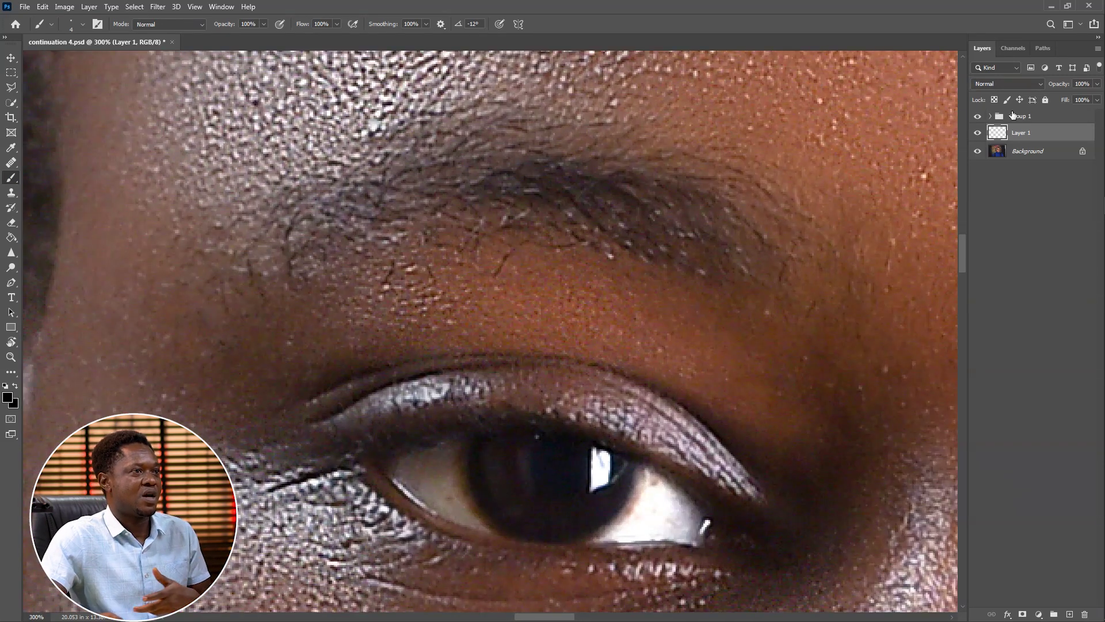
{"action": "key", "text": "ctrl+minus"}
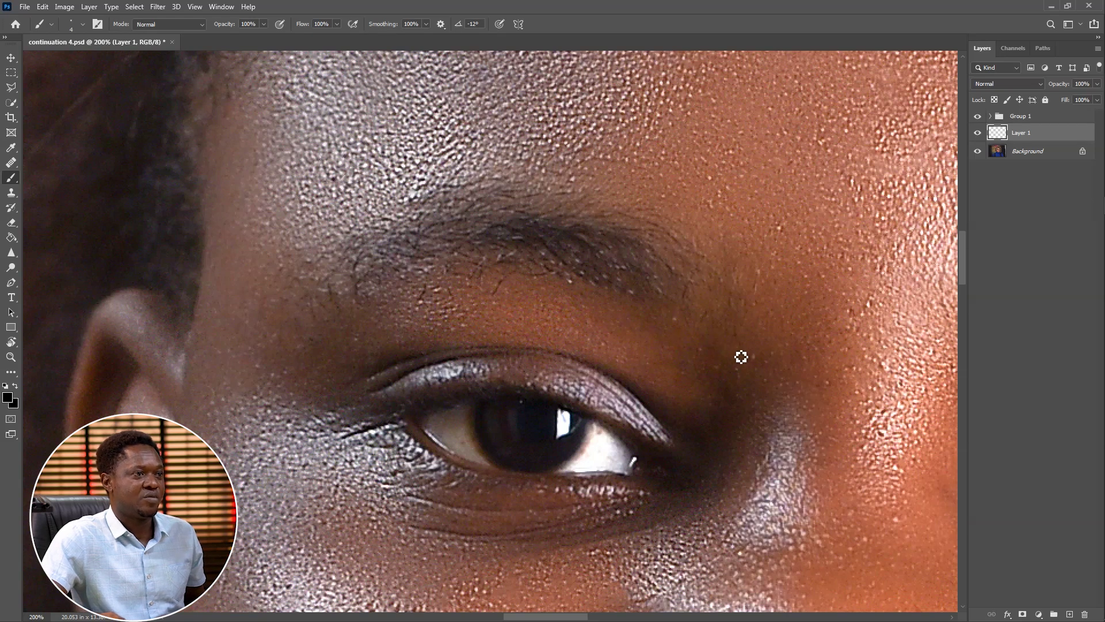
{"action": "key", "text": "ctrl+minus"}
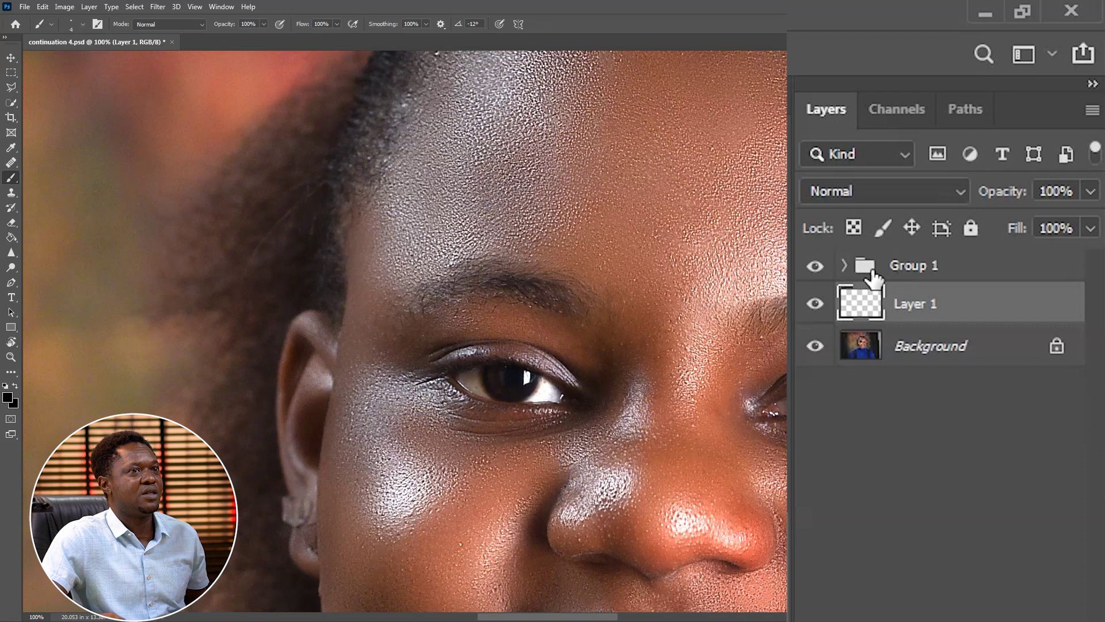
{"action": "left_click", "coordinate": [845, 265]}
{"action": "left_click", "coordinate": [817, 304]}
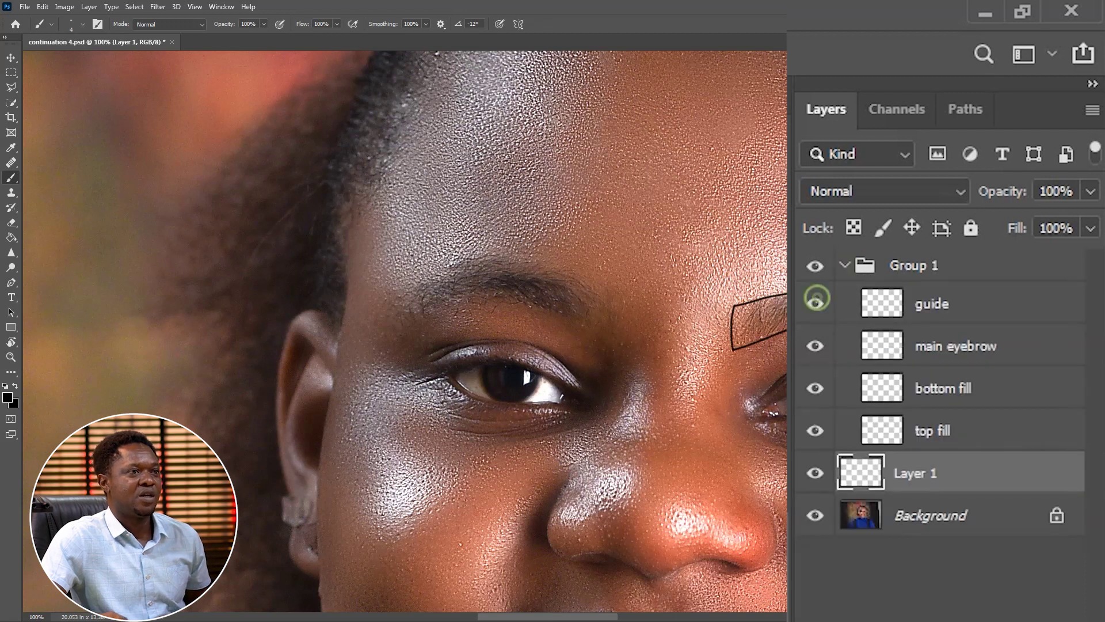
{"action": "key", "text": "ctrl+plus"}
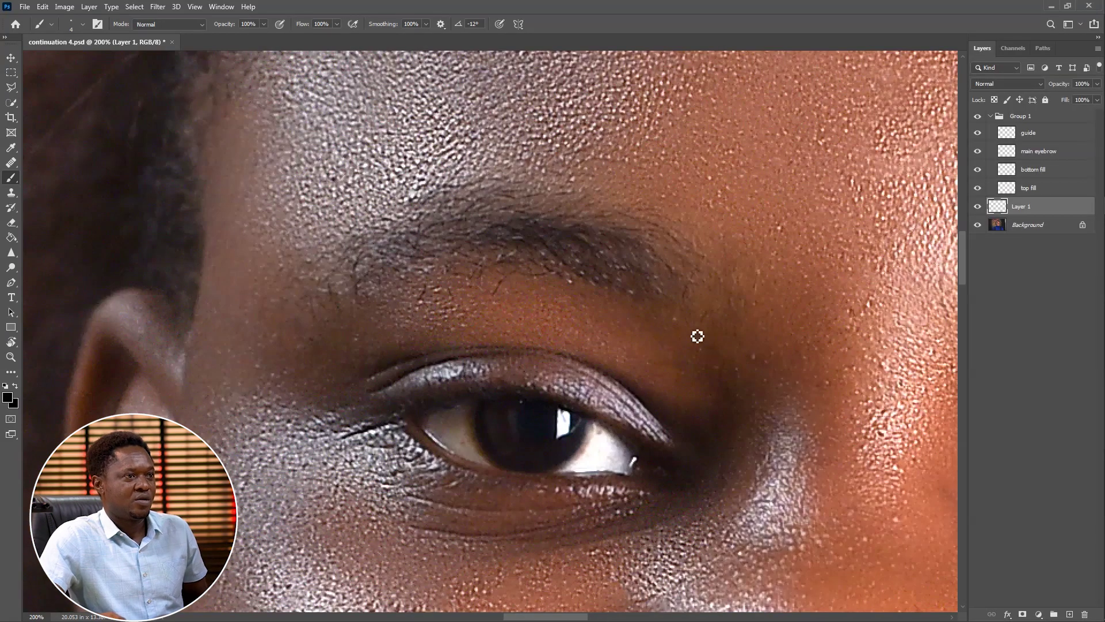
Draw a closed black guide outline around the second eyebrow on Layer 1, mirroring the finished eyebrow's guide.
{"action": "key", "text": "ctrl+minus"}
{"action": "left_click_drag", "start_coordinate": [716, 313], "coordinate": [562, 327]}
{"action": "key", "text": "ctrl+plus"}
{"action": "key", "text": "ctrl+minus"}
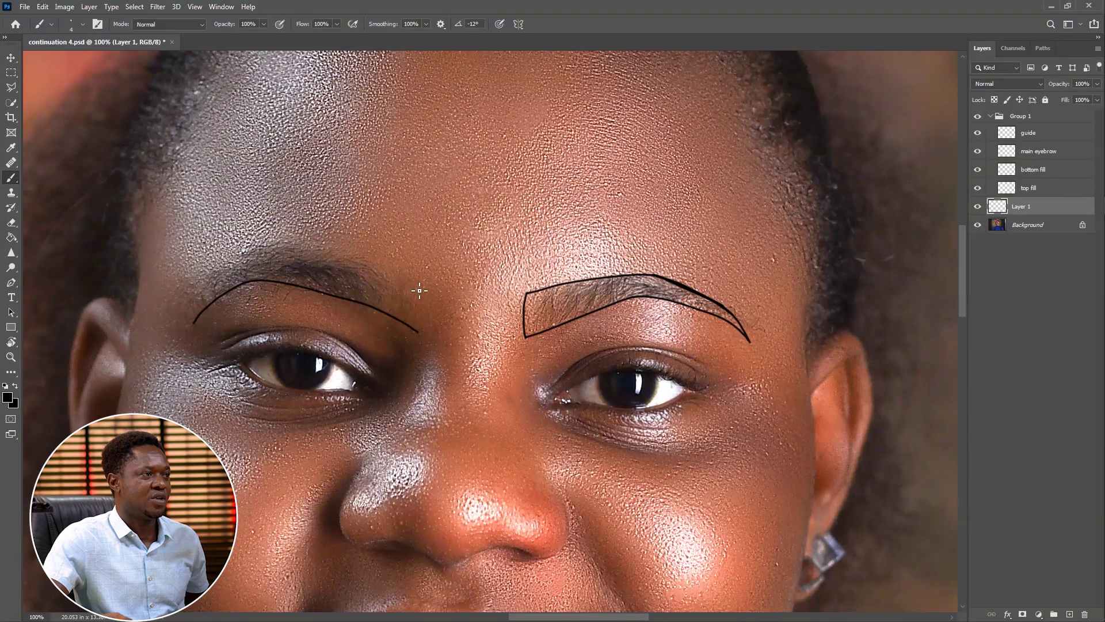
{"action": "left_click_drag", "start_coordinate": [418, 287], "coordinate": [398, 280]}
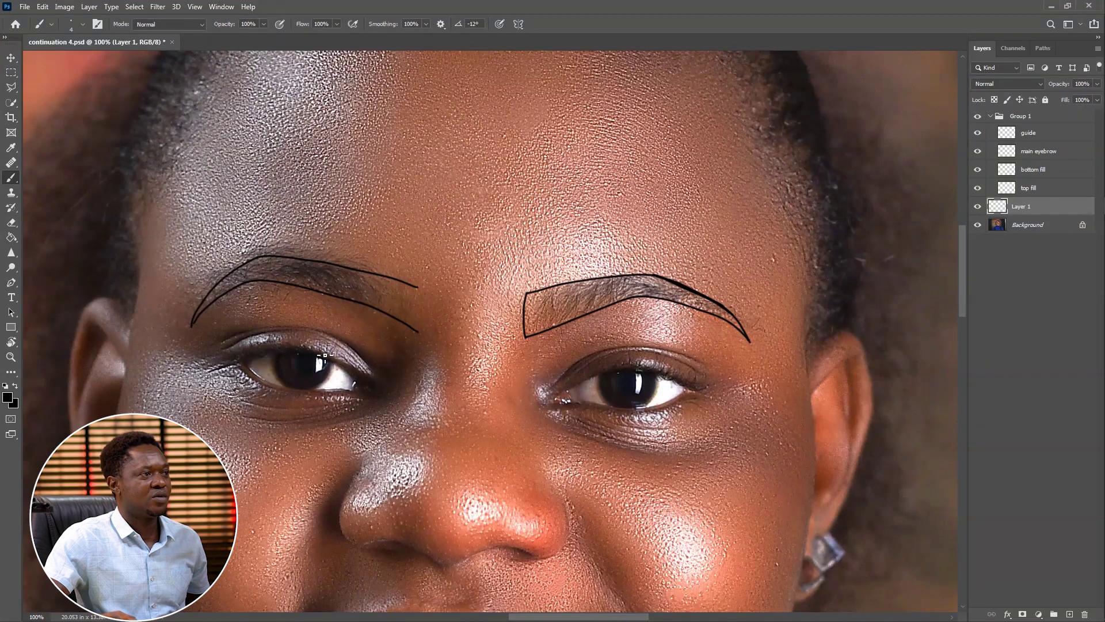
{"action": "left_click_drag", "start_coordinate": [418, 287], "coordinate": [418, 300]}
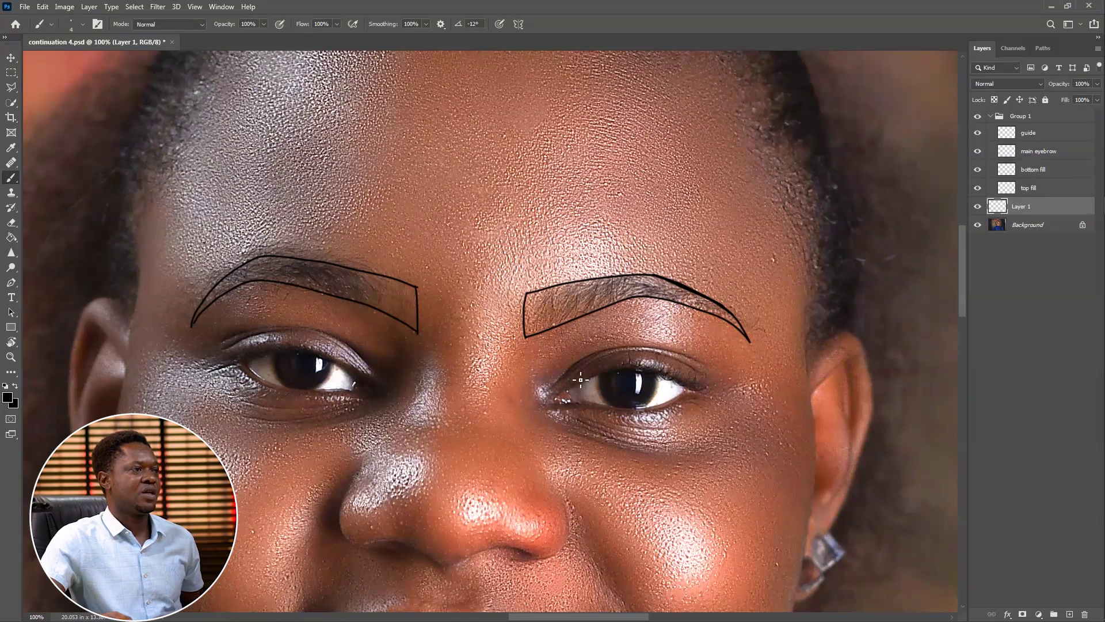
Hide the first eyebrow's guide layer and collapse Group 1, keeping Layer 1 active.
{"action": "left_click", "coordinate": [978, 133]}
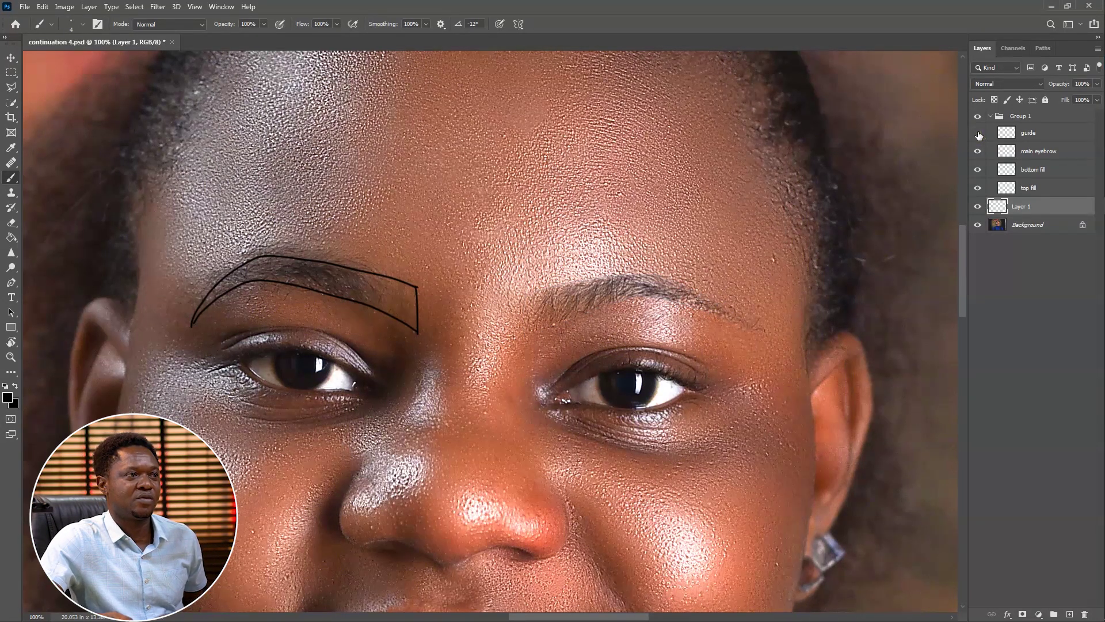
{"action": "left_click", "coordinate": [991, 115]}
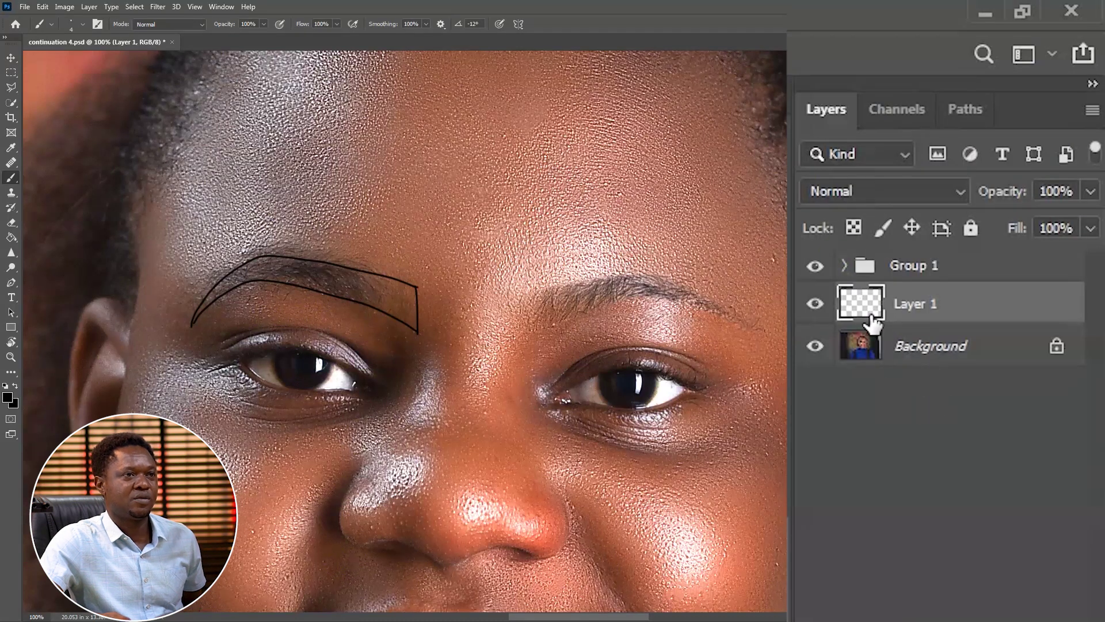
{"action": "left_click", "coordinate": [962, 302]}
Make a polygonal selection of the skin beneath the second eyebrow, following the guide's lower outline, and activate the Background layer.
{"action": "left_click", "coordinate": [11, 88]}
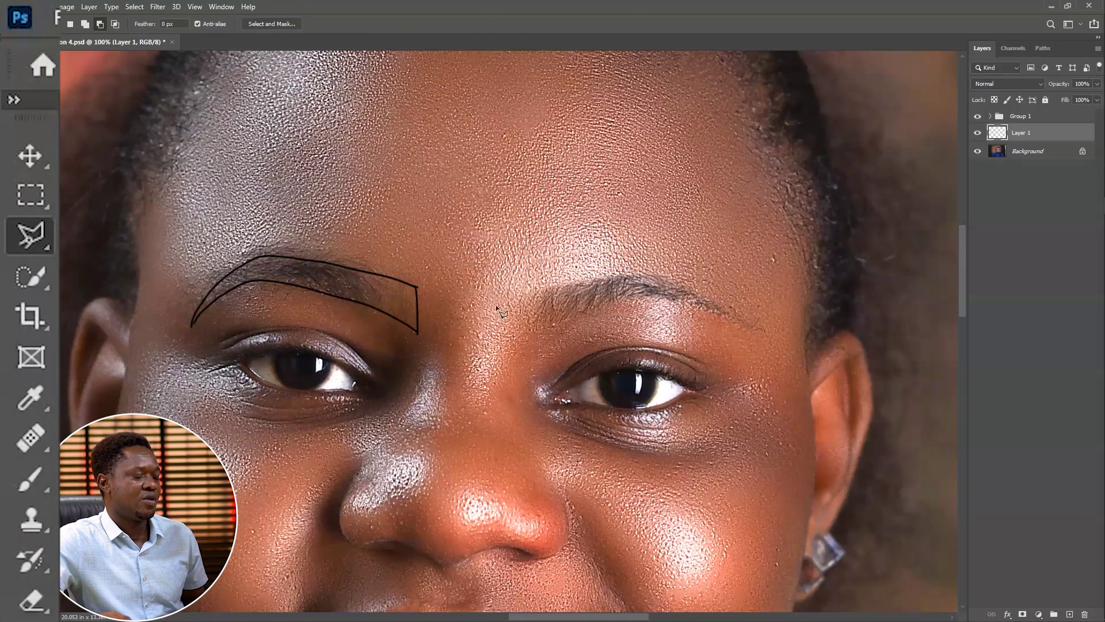
{"action": "key", "text": "ctrl+plus"}
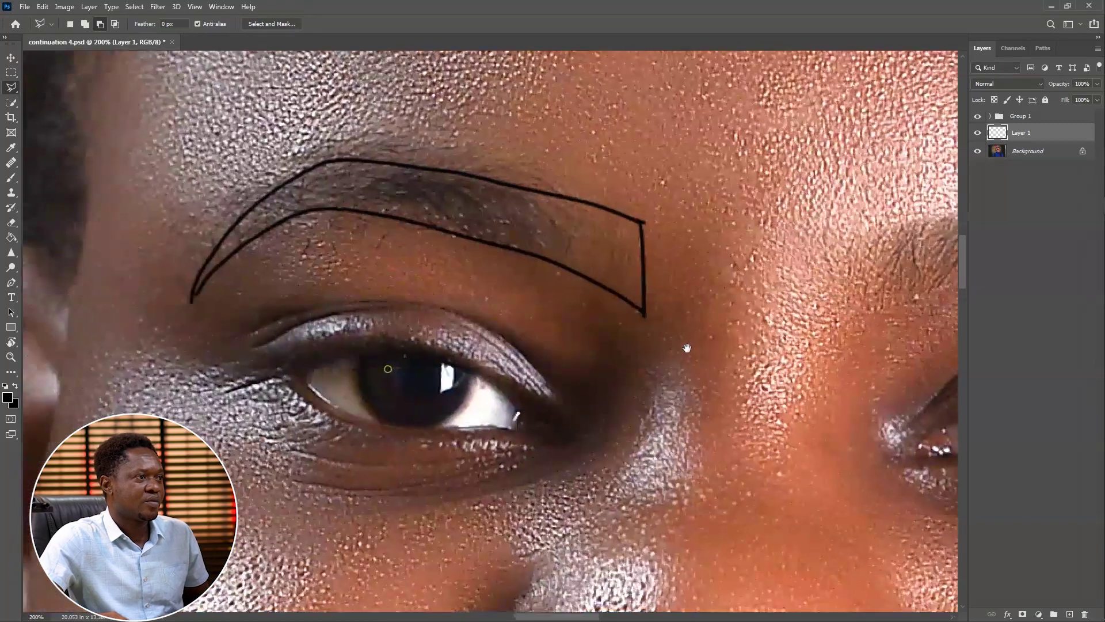
{"action": "left_click_drag", "start_coordinate": [687, 348], "coordinate": [738, 368]}
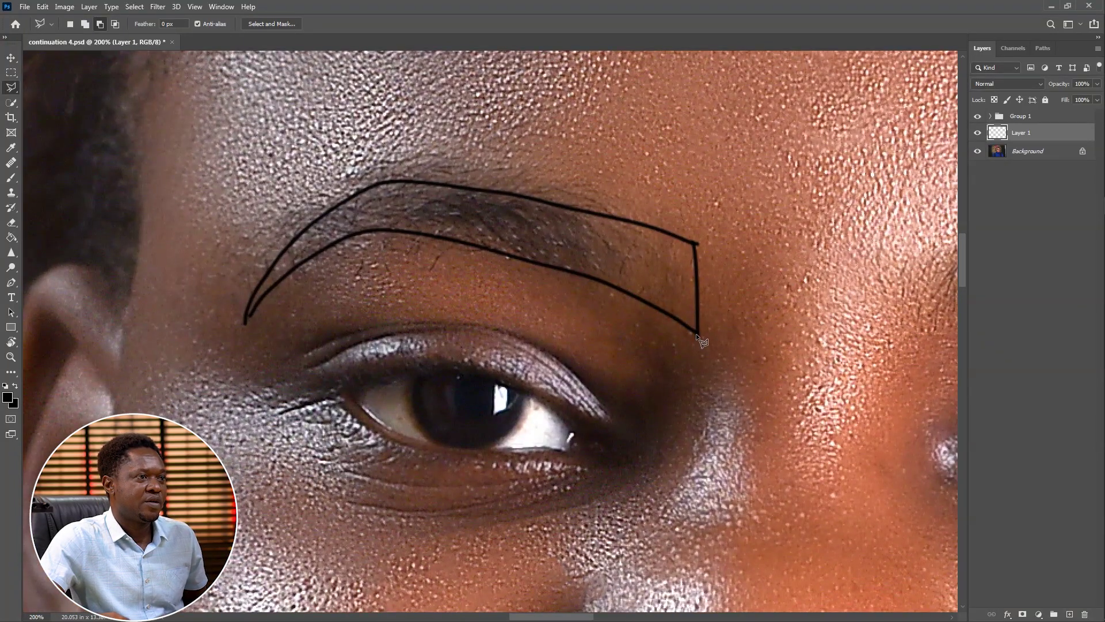
{"action": "left_click", "coordinate": [694, 379]}
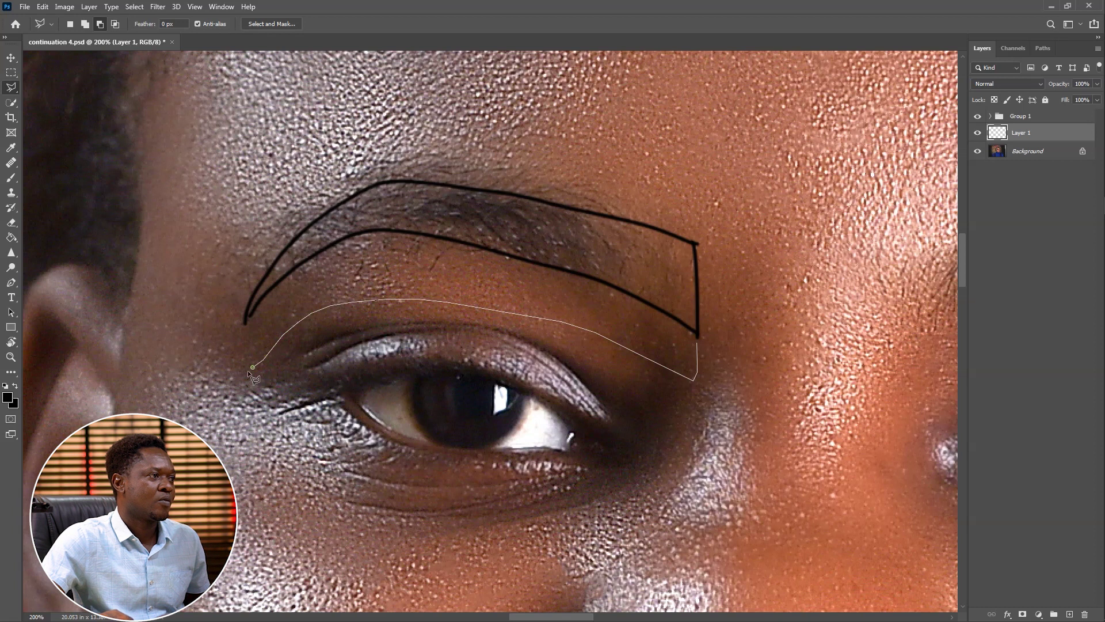
{"action": "left_click", "coordinate": [242, 328]}
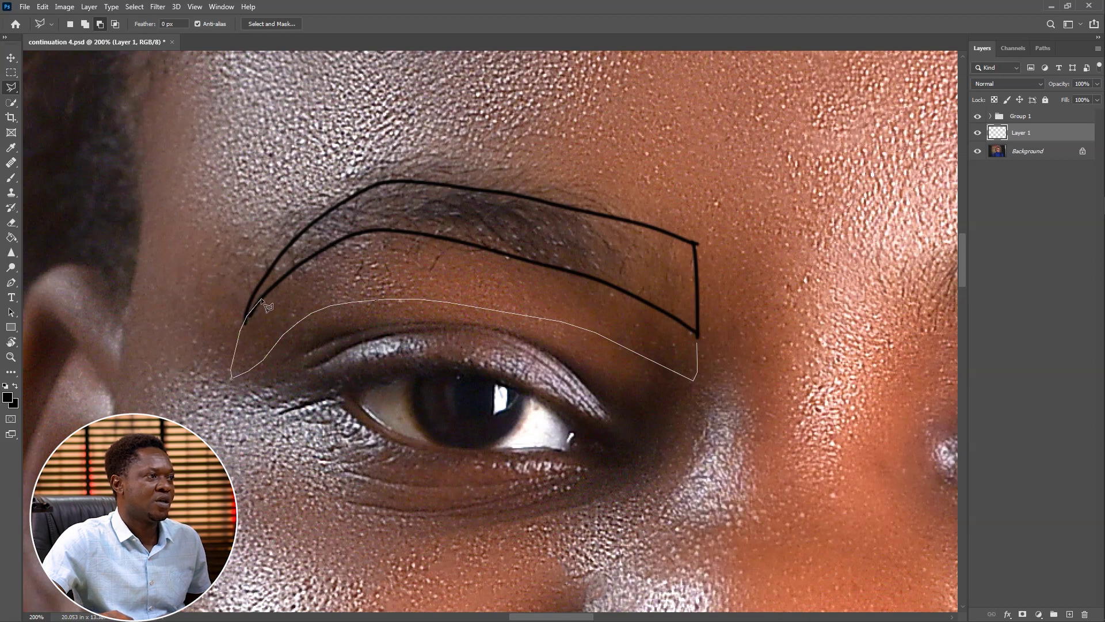
{"action": "left_click", "coordinate": [293, 266]}
{"action": "left_click", "coordinate": [356, 234]}
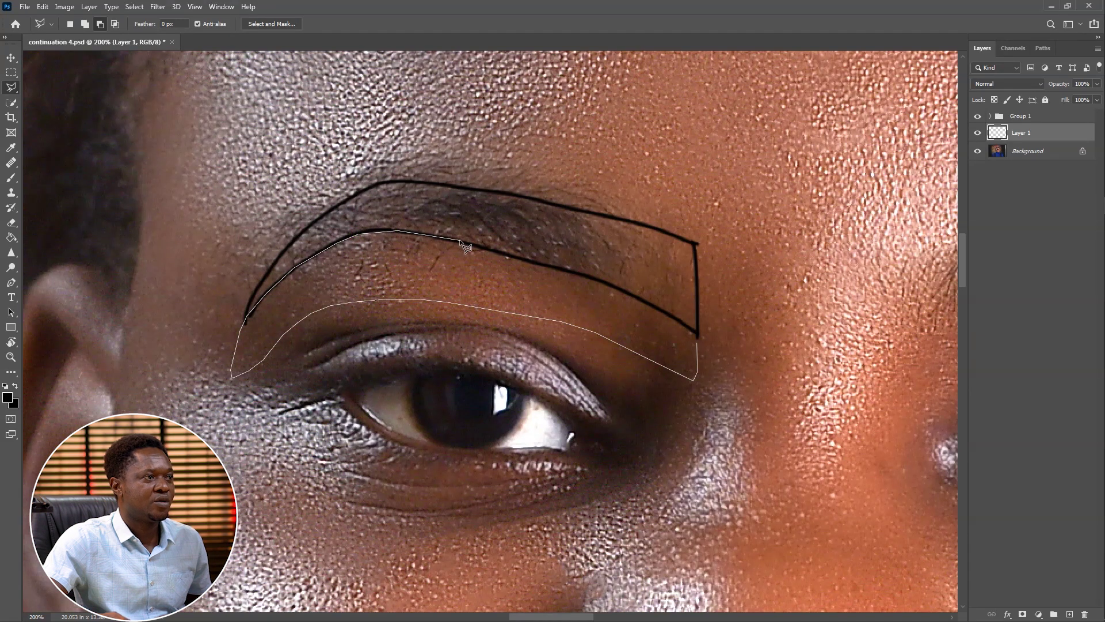
{"action": "left_click", "coordinate": [508, 257]}
{"action": "left_click", "coordinate": [593, 279]}
{"action": "left_click", "coordinate": [632, 296]}
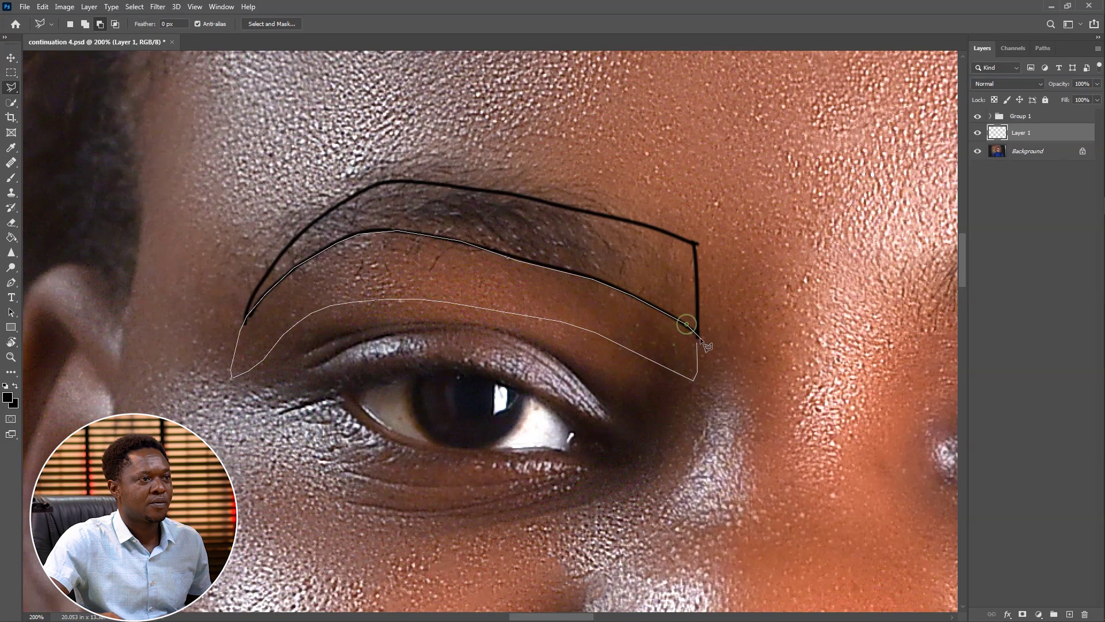
{"action": "key", "text": "Escape"}
{"action": "left_click_drag", "start_coordinate": [700, 330], "coordinate": [695, 380]}
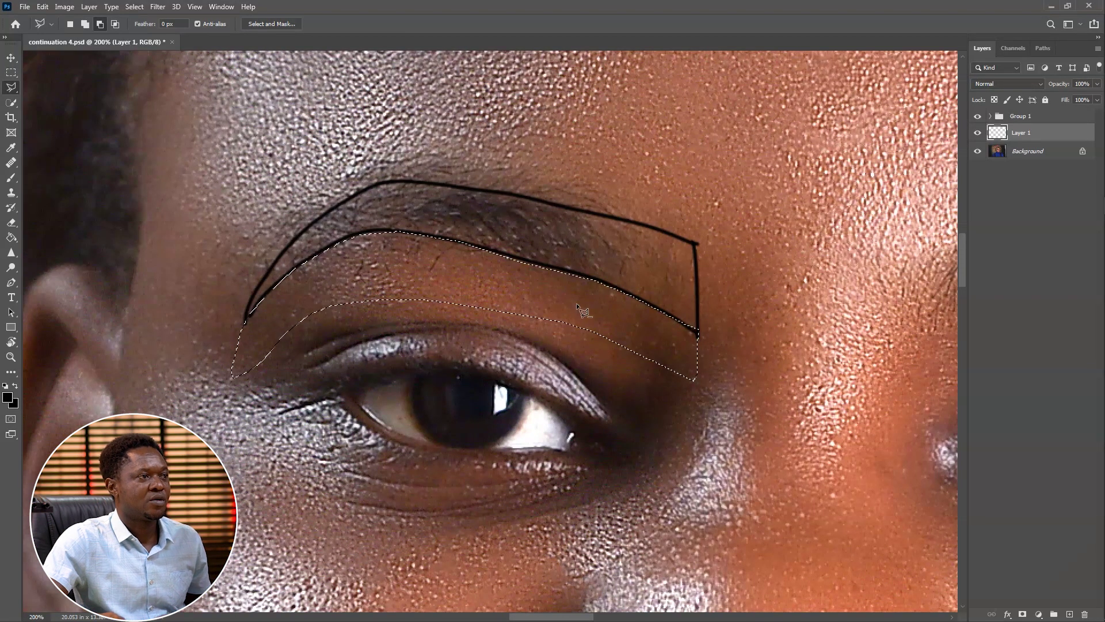
{"action": "left_click", "coordinate": [924, 346]}
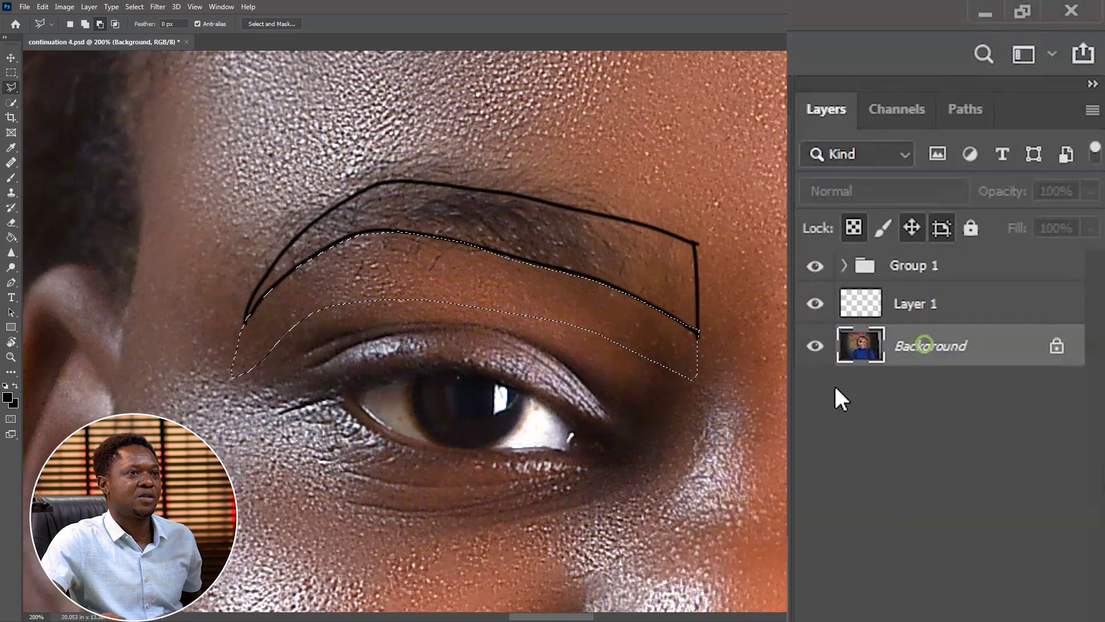
Feather the selection of skin beneath the second eyebrow and copy it from the Background to a new layer.
{"action": "right_click", "coordinate": [444, 260]}
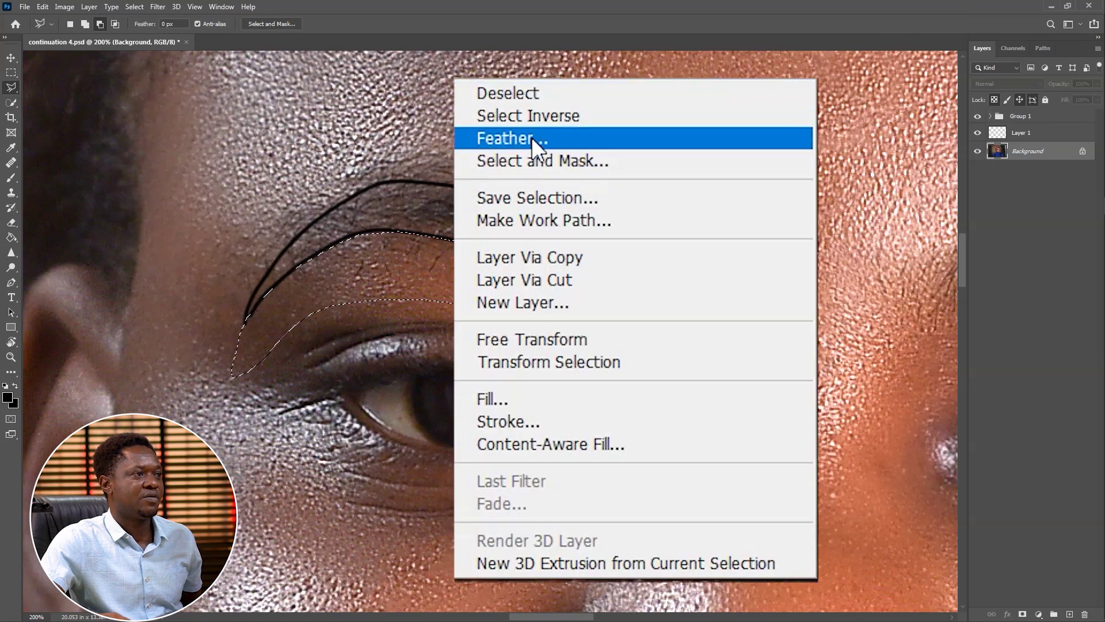
{"action": "left_click", "coordinate": [531, 139]}
{"action": "key", "text": "Return"}
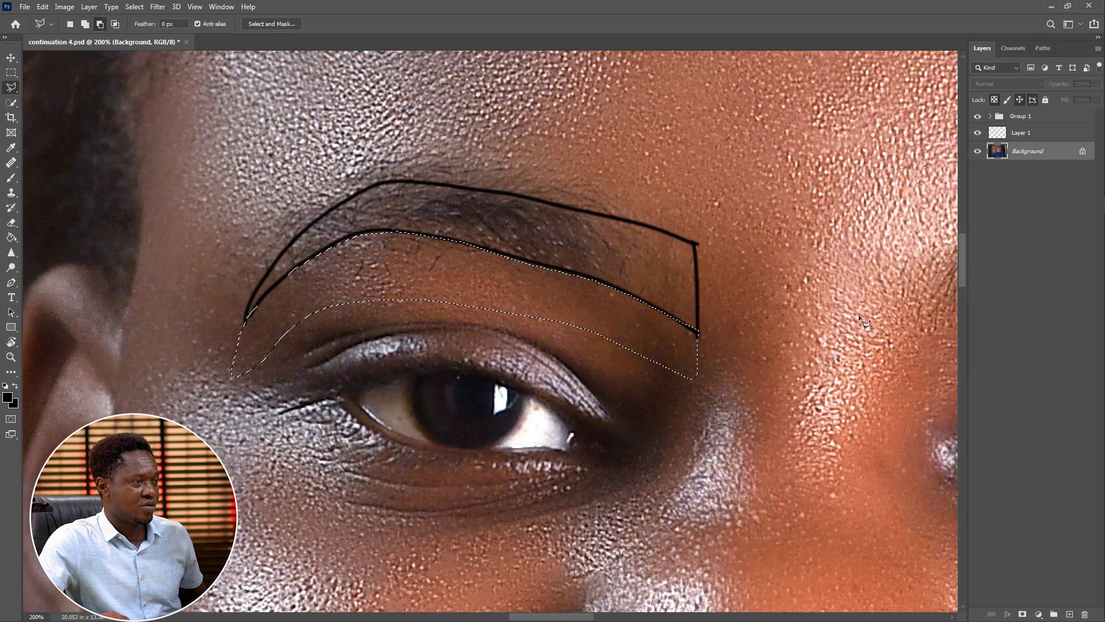
{"action": "key", "text": "ctrl+j"}
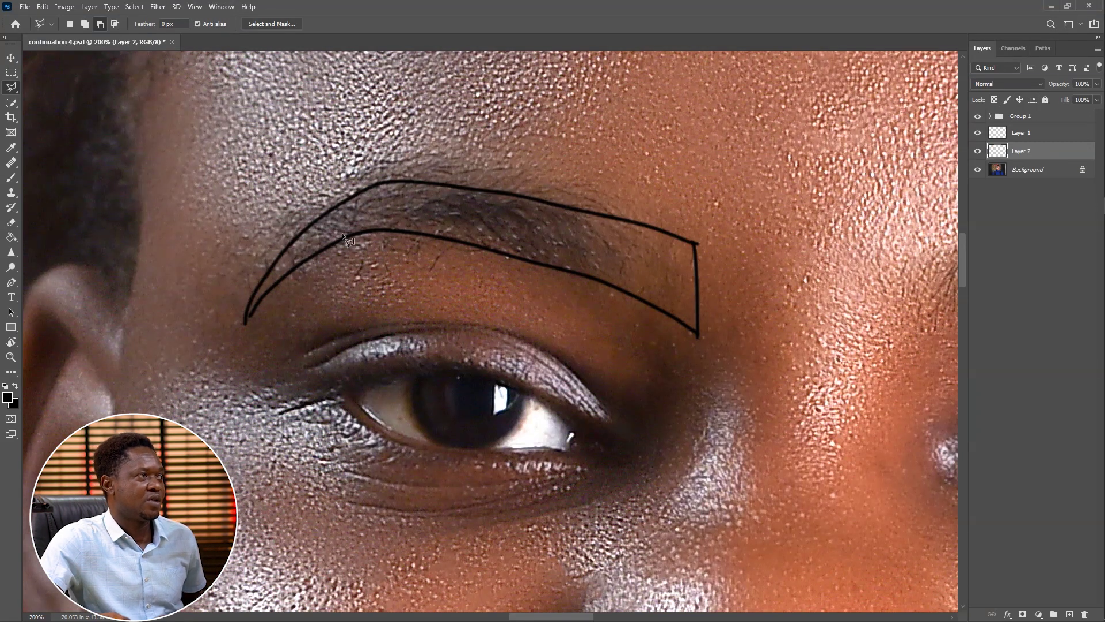
Rename Layer 1, which holds the second eyebrow's black outline, as guide.
{"action": "left_click", "coordinate": [10, 57]}
{"action": "left_click_drag", "start_coordinate": [1016, 151], "coordinate": [1019, 137]}
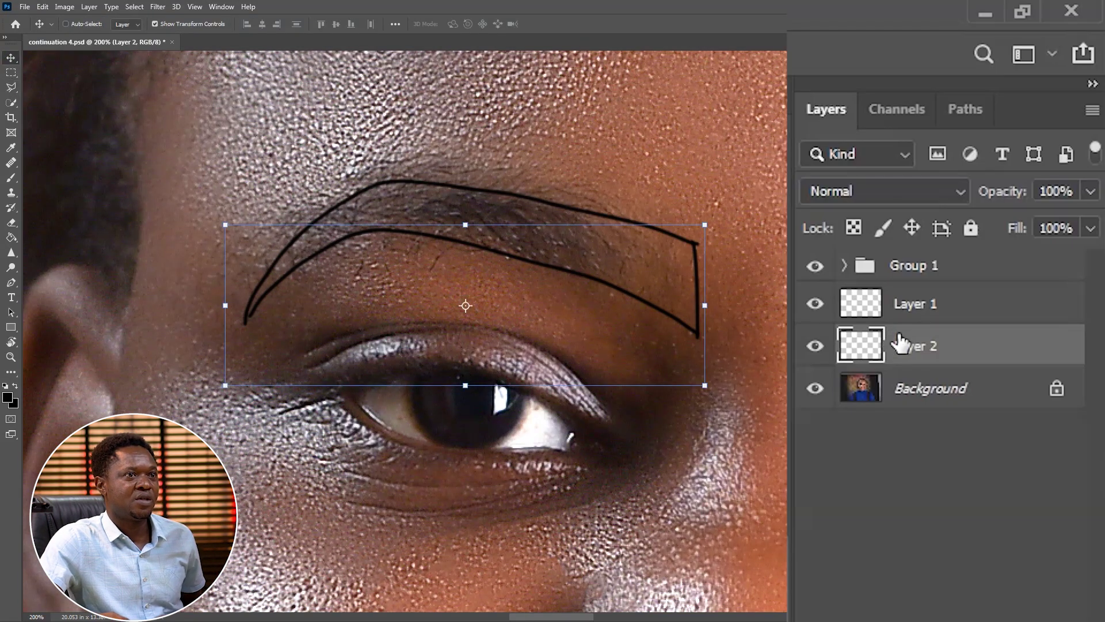
{"action": "left_click_drag", "start_coordinate": [911, 311], "coordinate": [906, 311]}
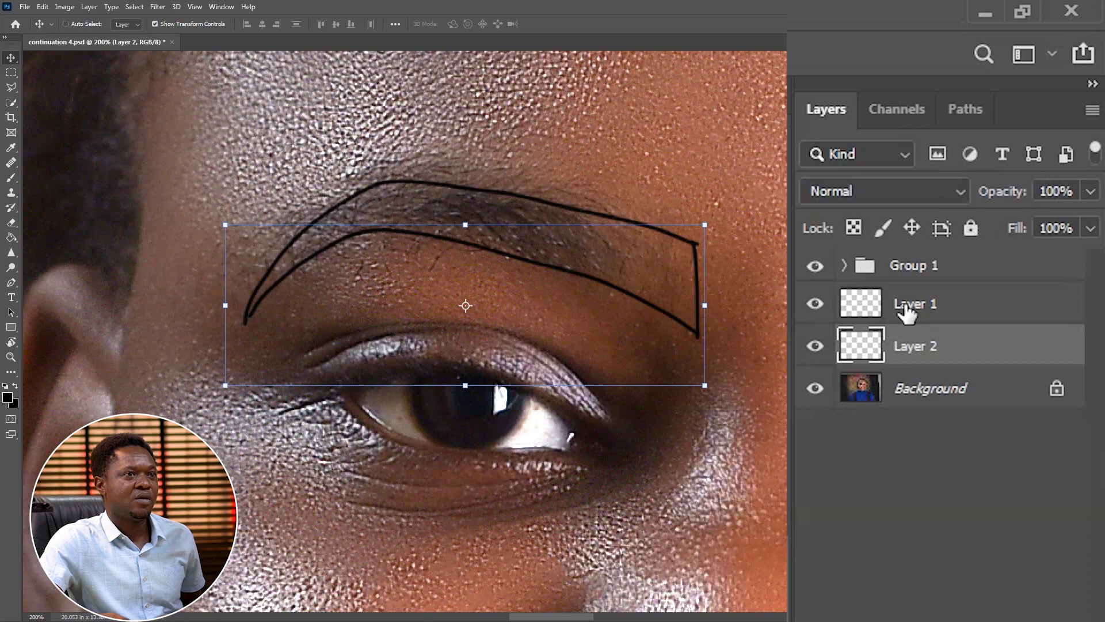
{"action": "left_click", "coordinate": [907, 314]}
{"action": "double_click", "coordinate": [919, 302]}
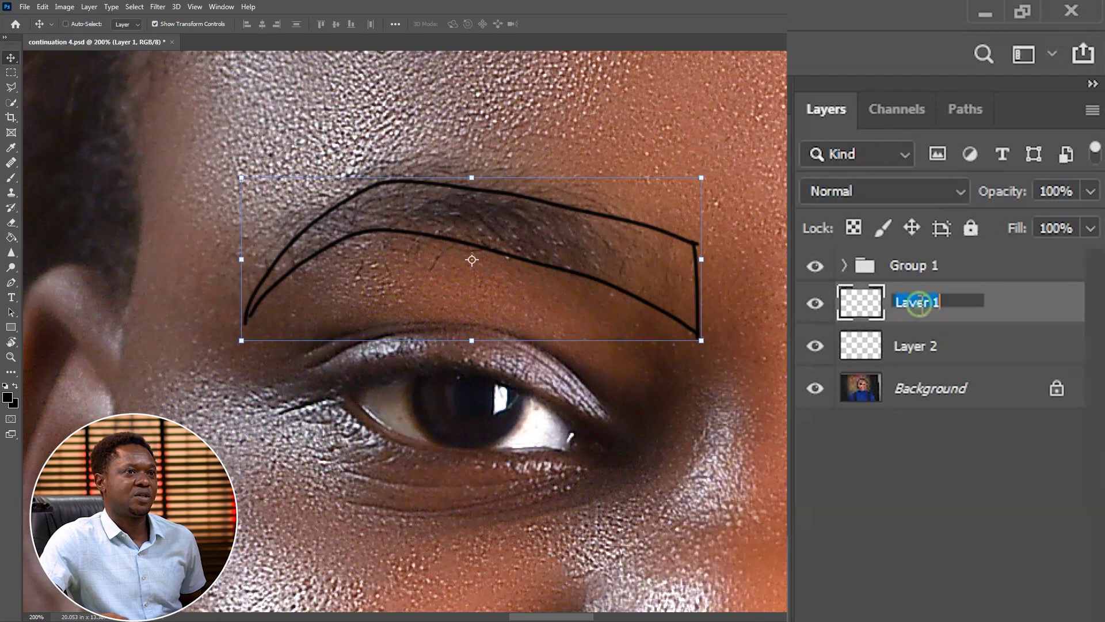
{"action": "type", "text": "gu"}
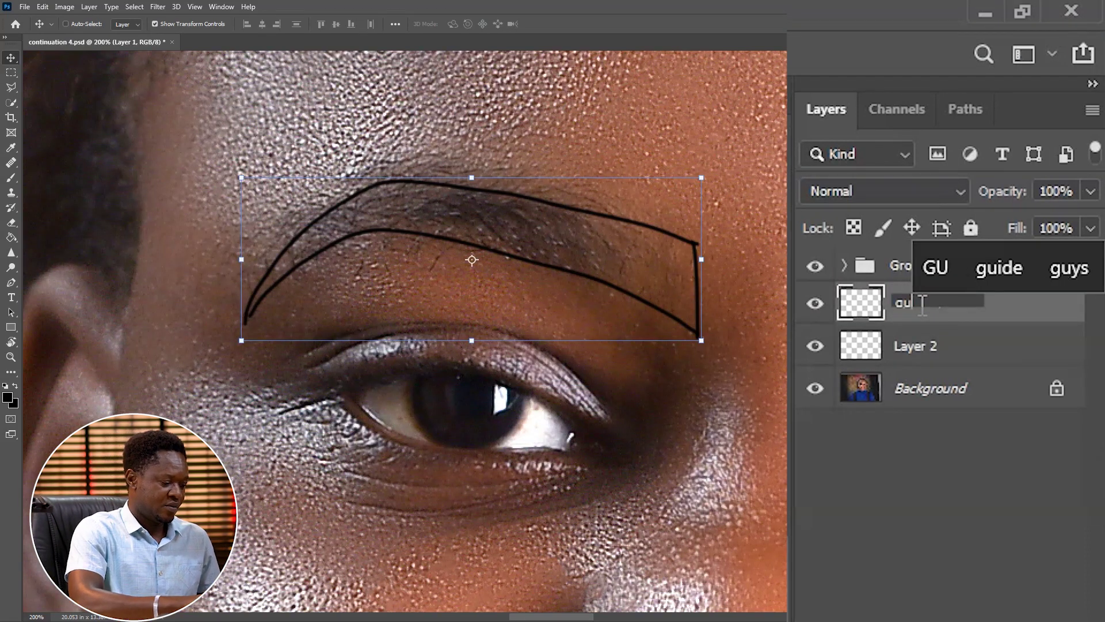
{"action": "type", "text": "ide"}
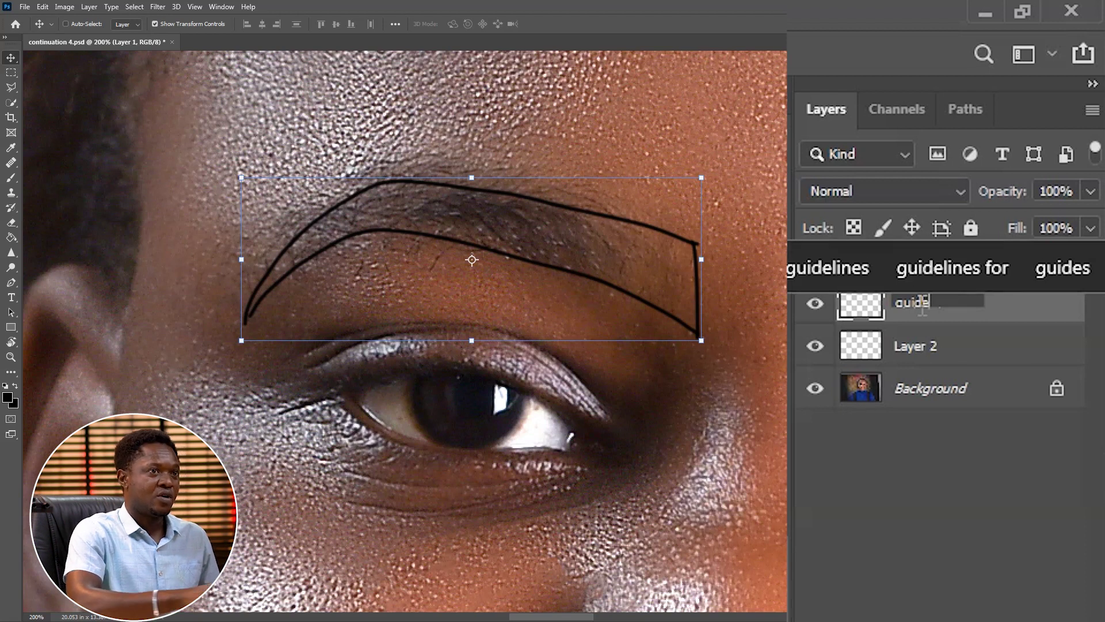
{"action": "key", "text": "Return"}
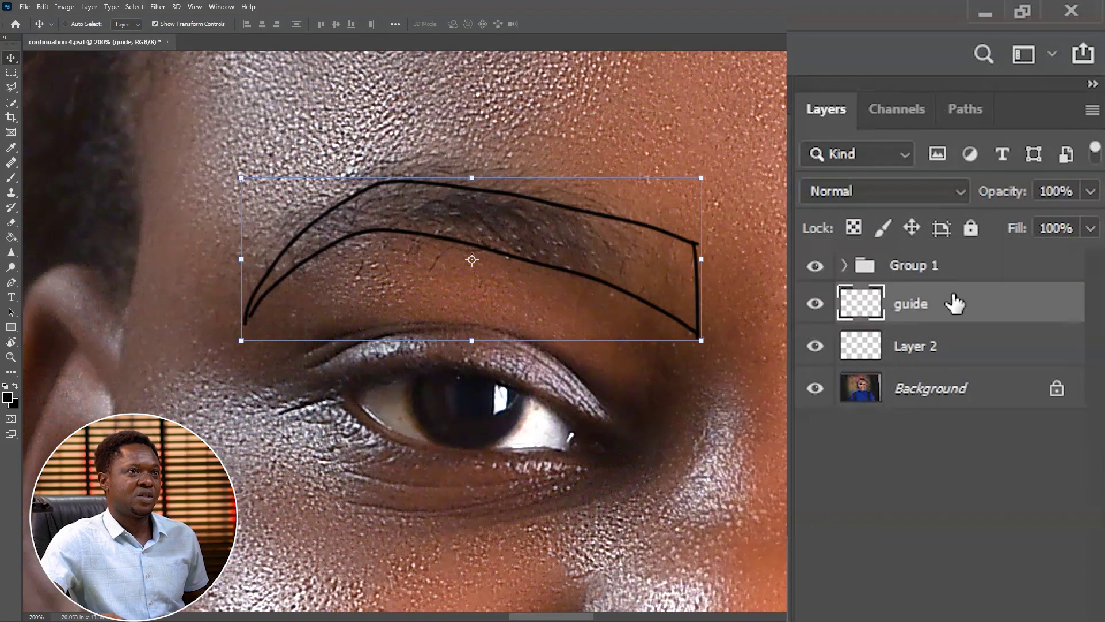
Rename Layer 2, the copied skin below the second eyebrow, as bottom fill.
{"action": "double_click", "coordinate": [916, 346]}
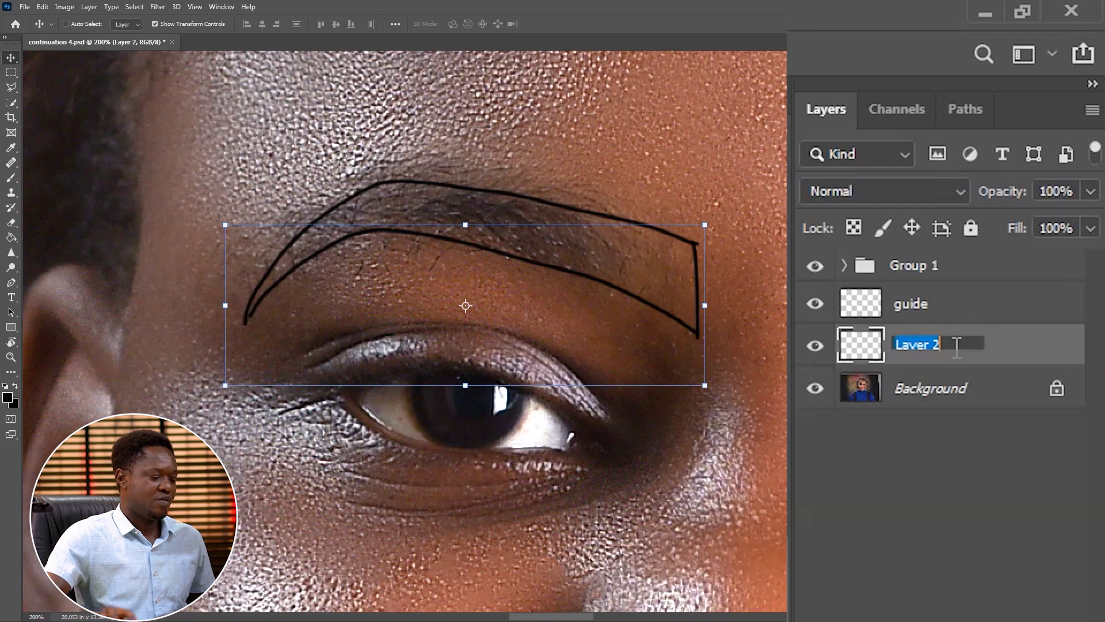
{"action": "type", "text": "b"}
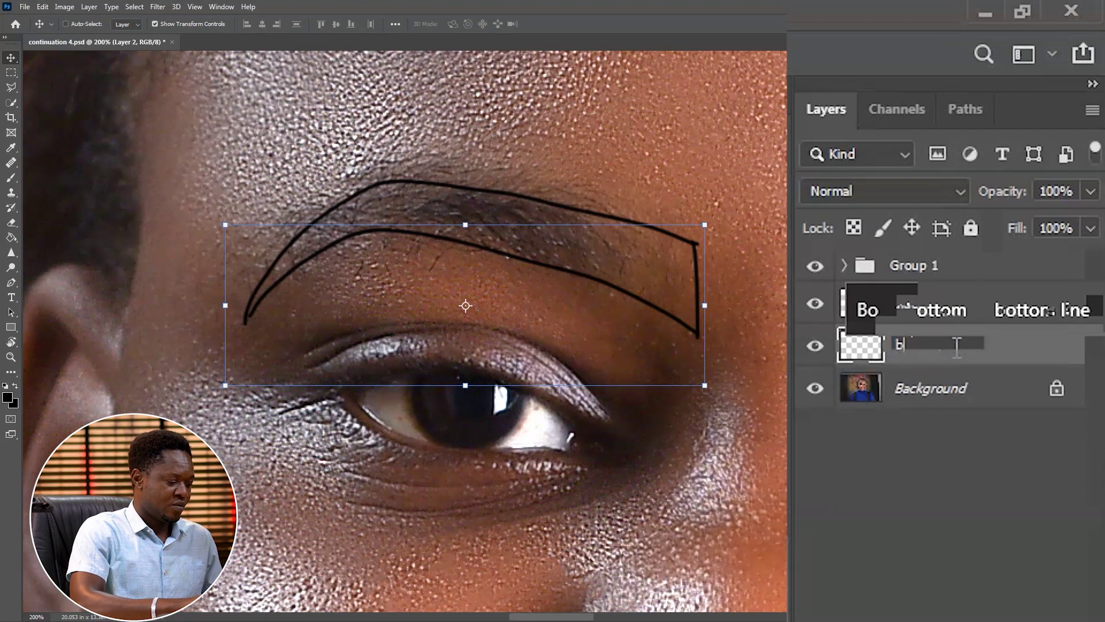
{"action": "type", "text": "ottom fill"}
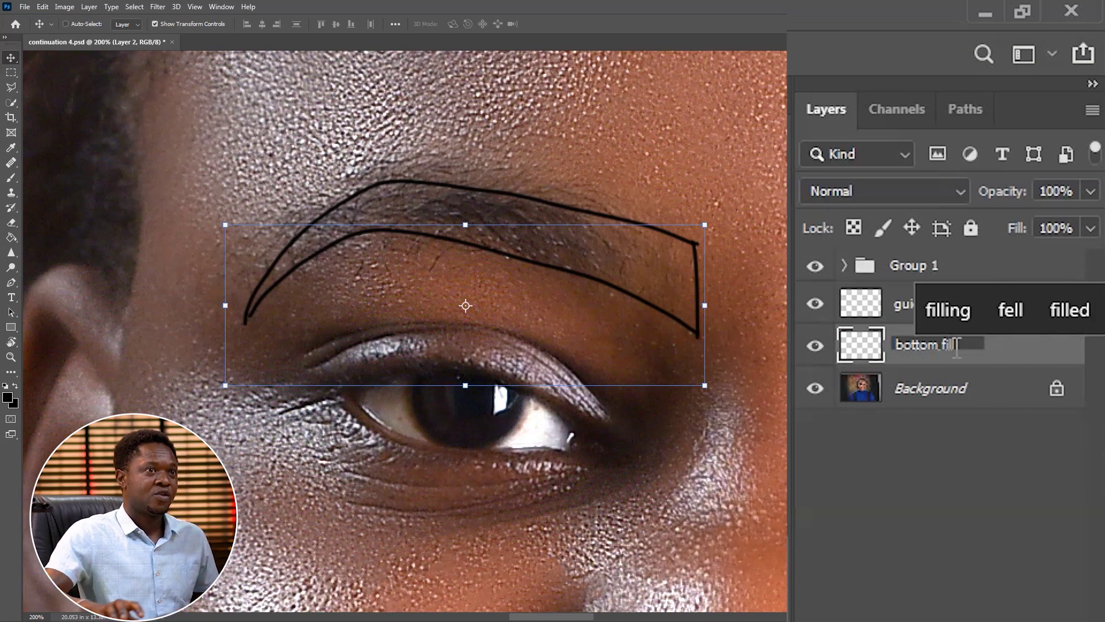
{"action": "key", "text": "Return"}
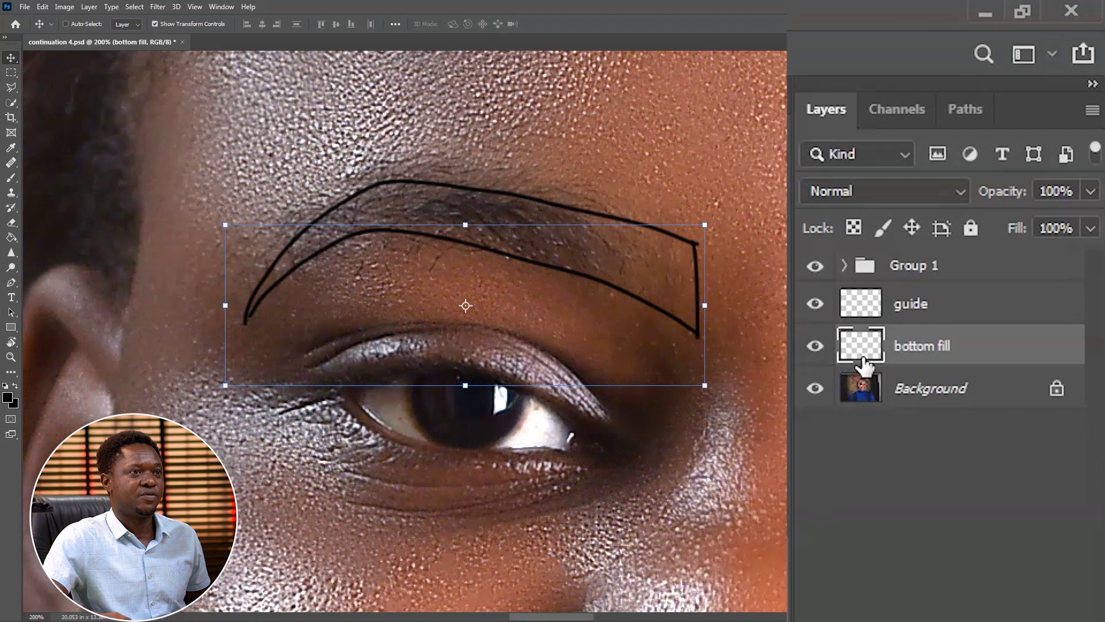
On the Background layer, make a closed polygonal selection of the second eyebrow by tracing the full guide outline.
{"action": "left_click", "coordinate": [915, 303]}
{"action": "left_click", "coordinate": [1016, 171]}
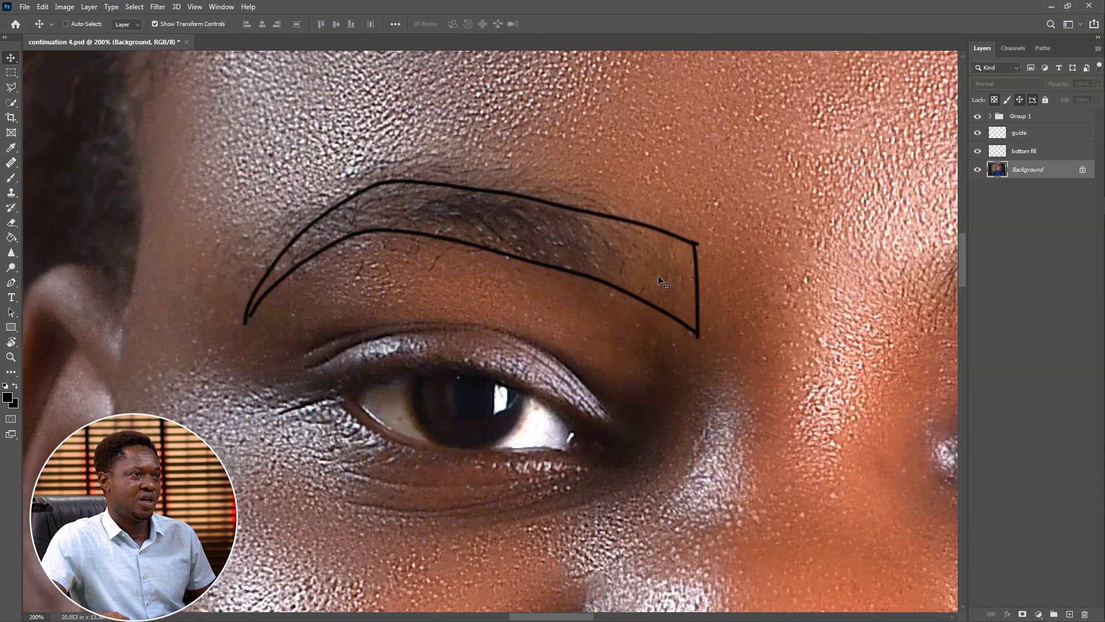
{"action": "key", "text": "l"}
{"action": "key", "text": "ctrl+plus"}
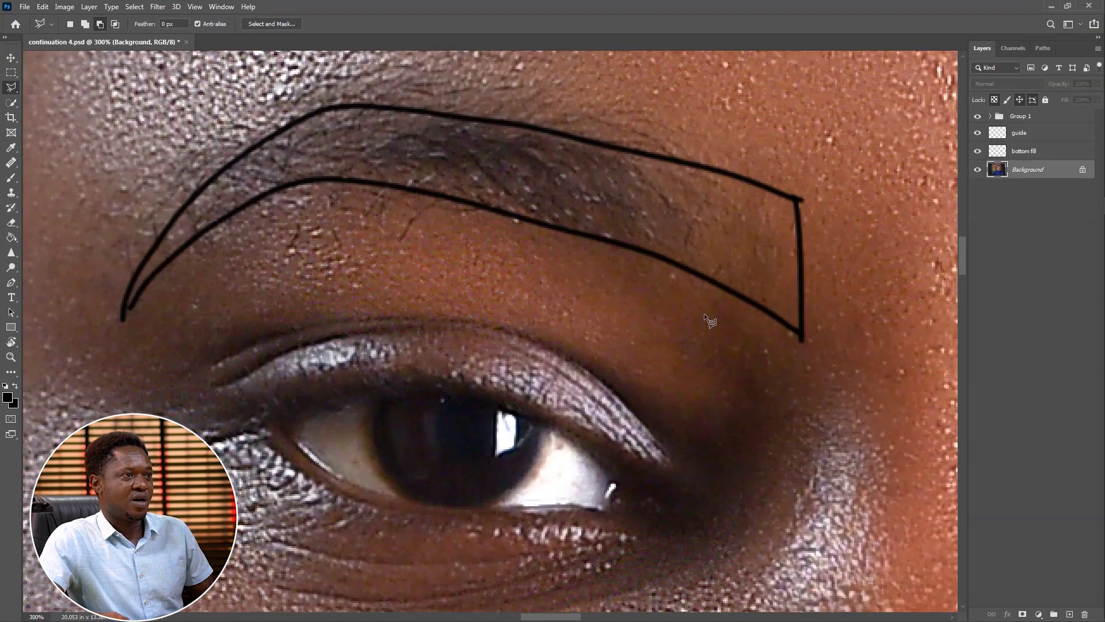
{"action": "left_click", "coordinate": [794, 199]}
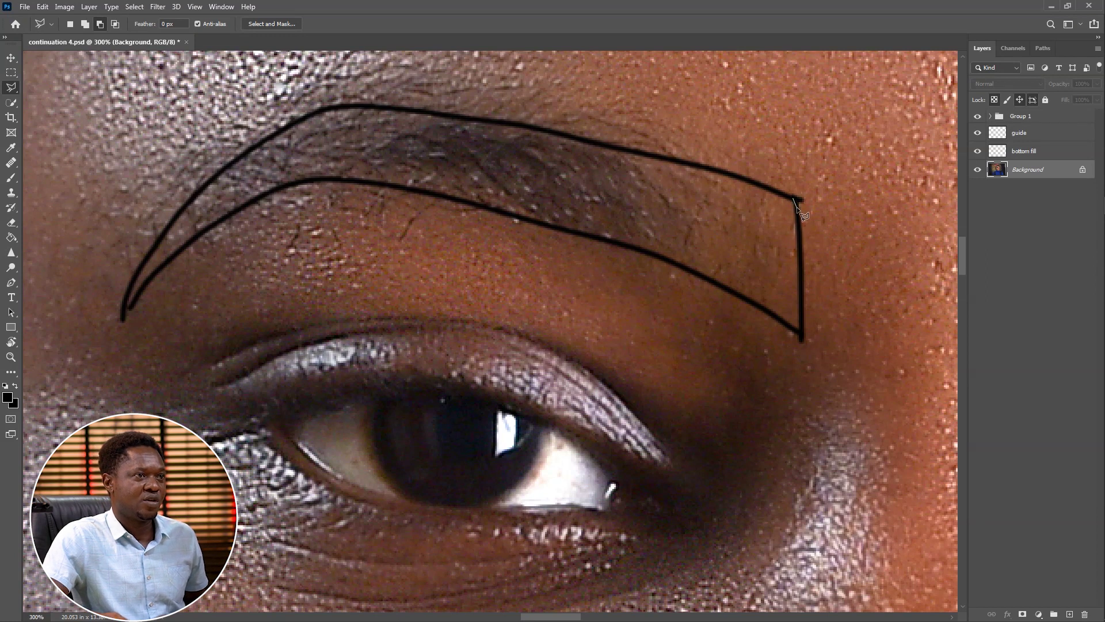
{"action": "left_click", "coordinate": [798, 332]}
{"action": "left_click", "coordinate": [695, 271]}
{"action": "left_click", "coordinate": [414, 190]}
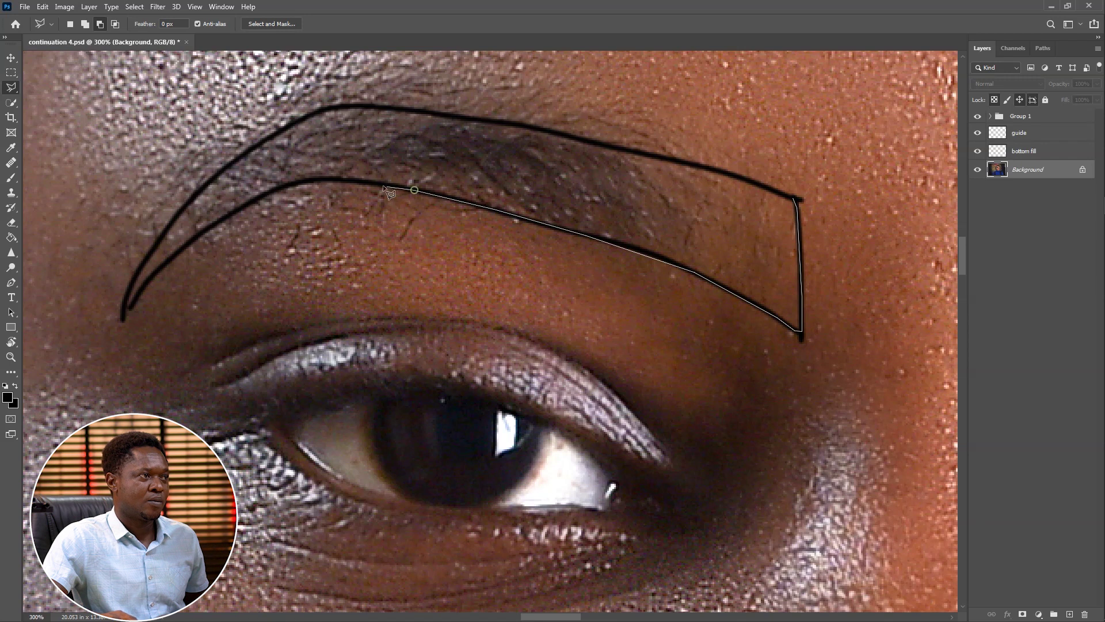
{"action": "left_click", "coordinate": [304, 182]}
{"action": "left_click", "coordinate": [270, 189]}
{"action": "left_click", "coordinate": [213, 225]}
{"action": "left_click", "coordinate": [167, 259]}
{"action": "left_click", "coordinate": [128, 301]}
{"action": "left_click", "coordinate": [122, 320]}
{"action": "left_click", "coordinate": [323, 107]}
{"action": "left_click", "coordinate": [518, 122]}
{"action": "left_click", "coordinate": [691, 167]}
{"action": "left_click", "coordinate": [781, 195]}
{"action": "key", "text": "ctrl+minus"}
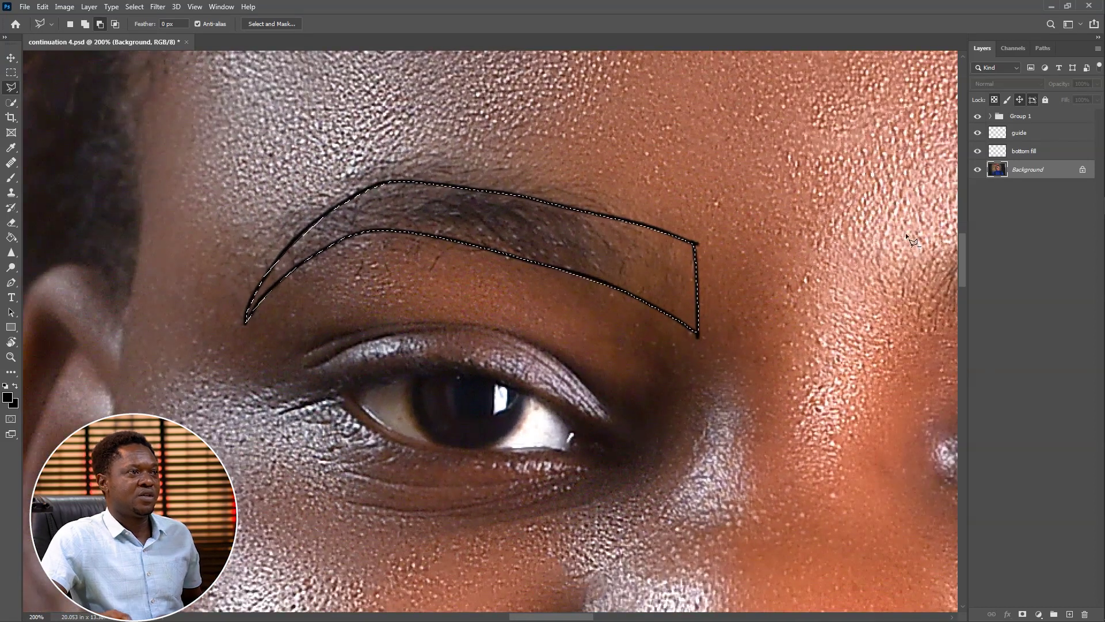
Feather the eyebrow selection, then copy and paste the eyebrow onto its own layer.
{"action": "right_click", "coordinate": [543, 241]}
{"action": "left_click", "coordinate": [604, 120]}
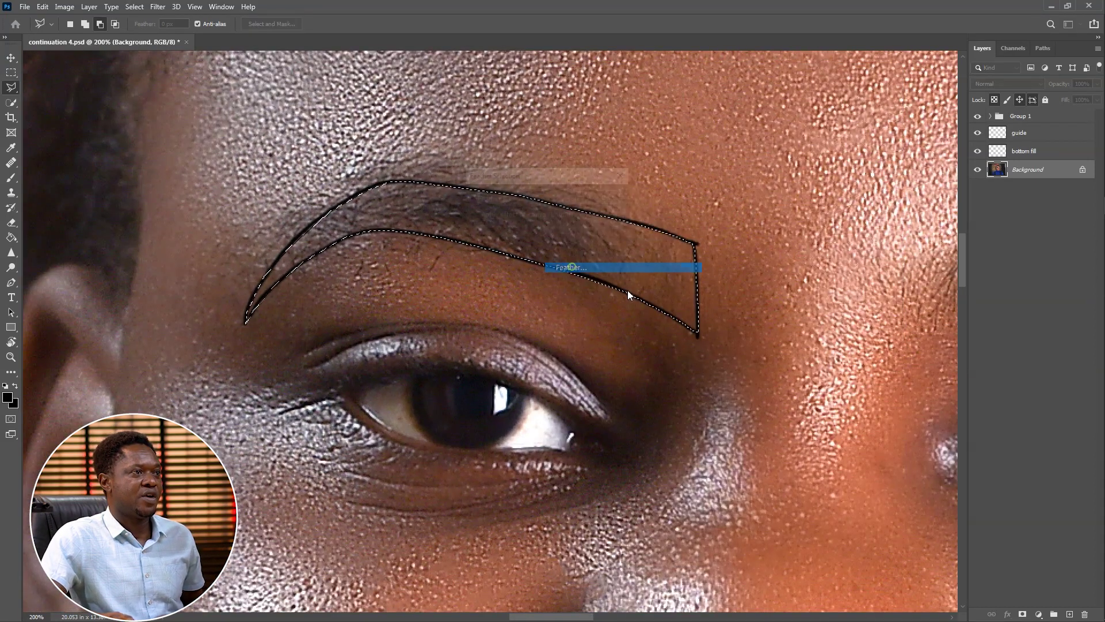
{"action": "key", "text": "Return"}
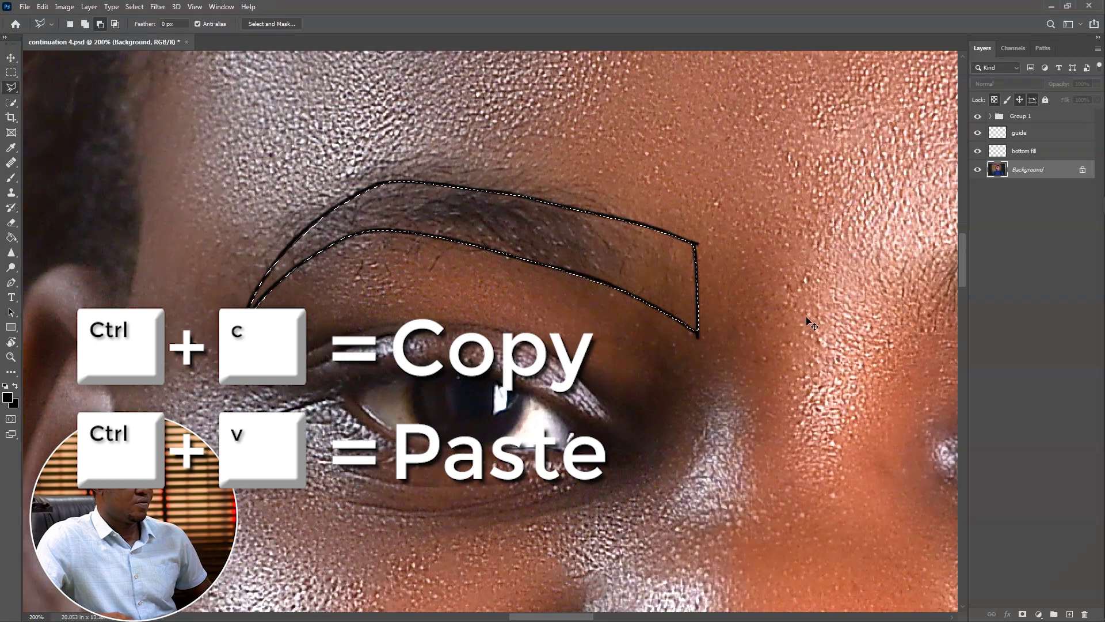
{"action": "key", "text": "ctrl+c"}
{"action": "key", "text": "ctrl+v"}
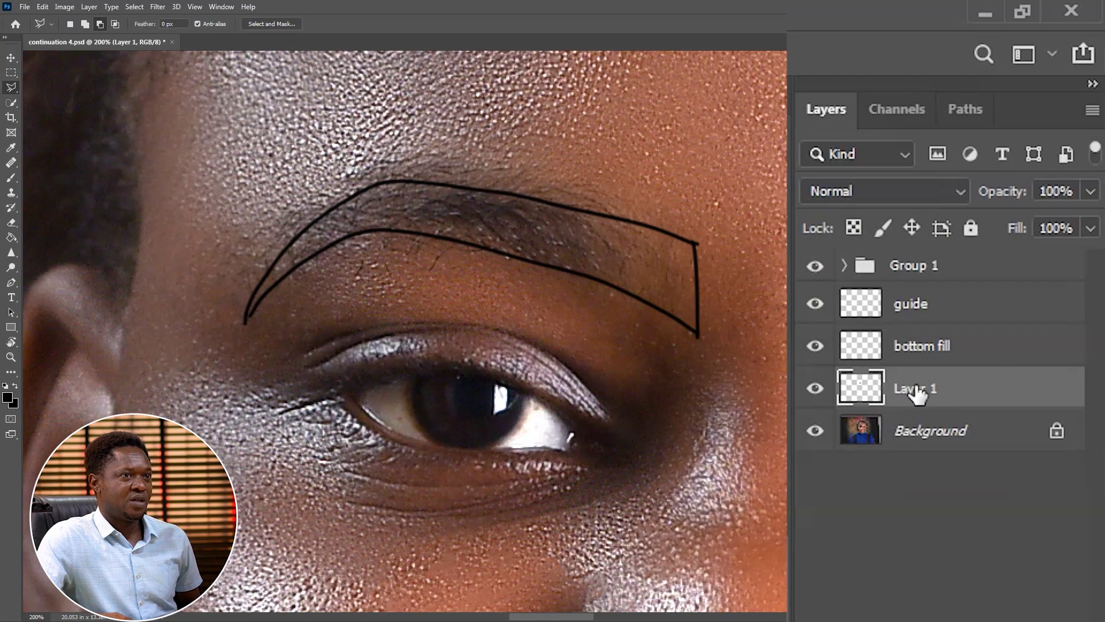
Rename the pasted eyebrow layer as main eyebrow l.
{"action": "double_click", "coordinate": [1021, 169]}
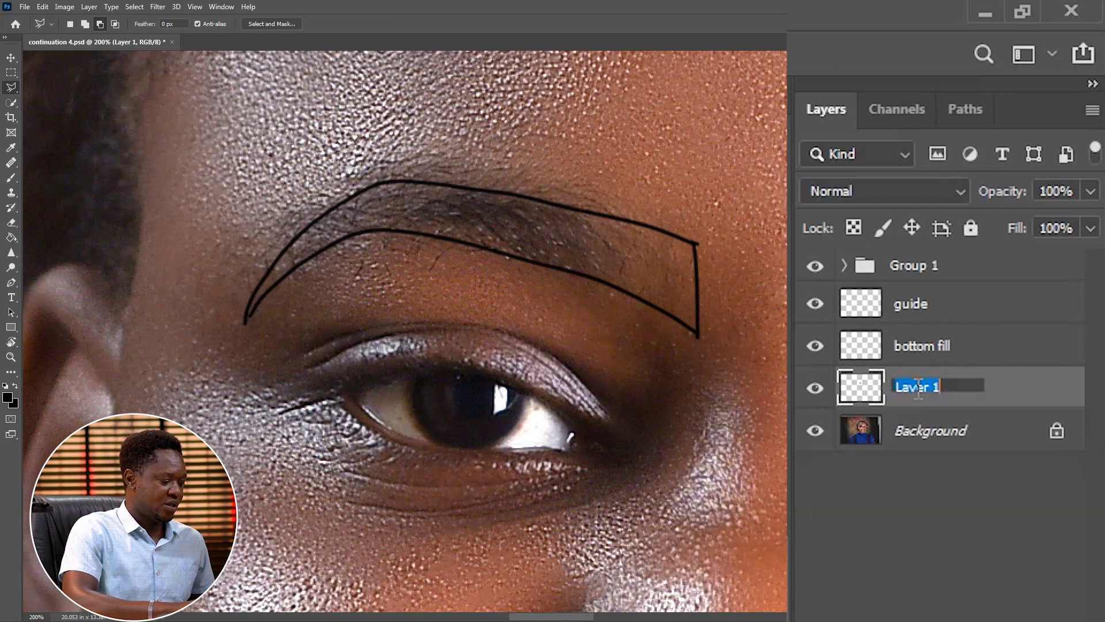
{"action": "type", "text": "main "}
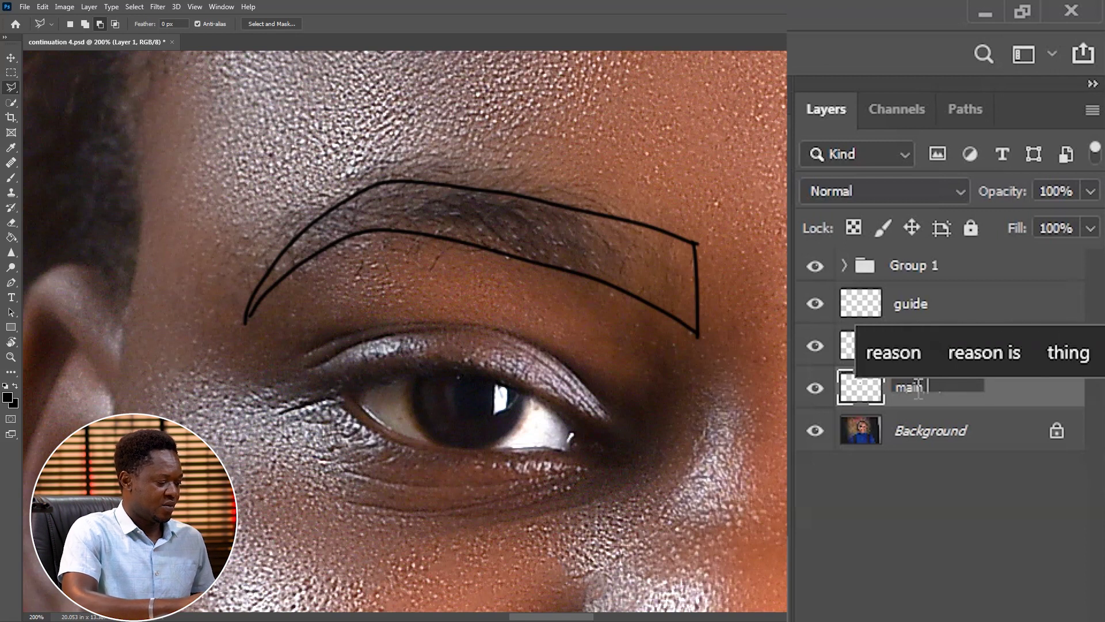
{"action": "type", "text": "eye"}
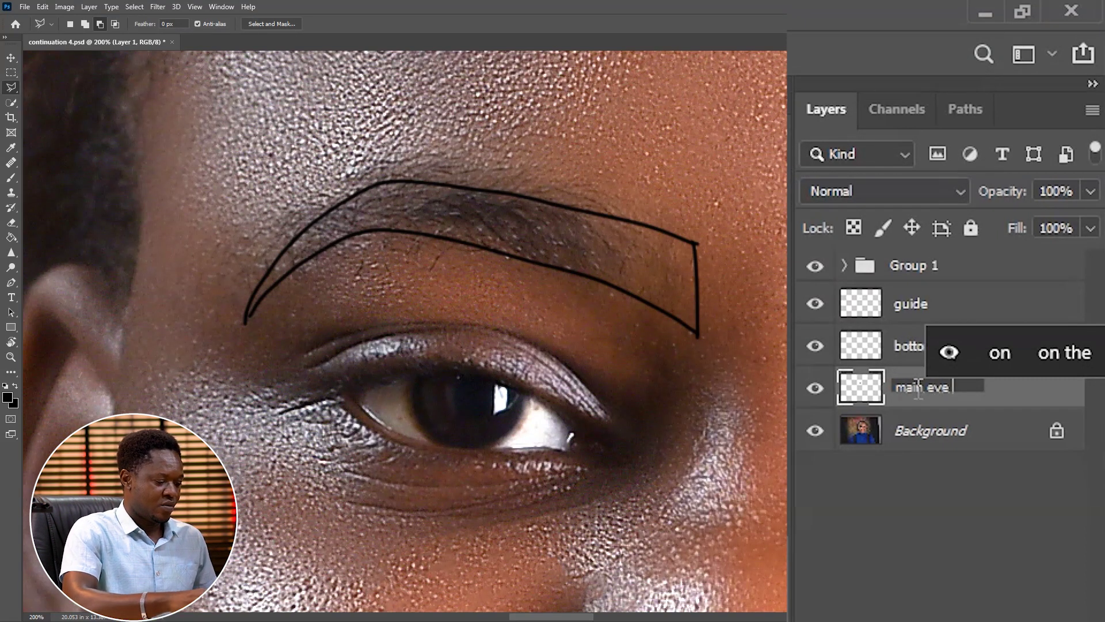
{"action": "key", "text": "BackSpace"}
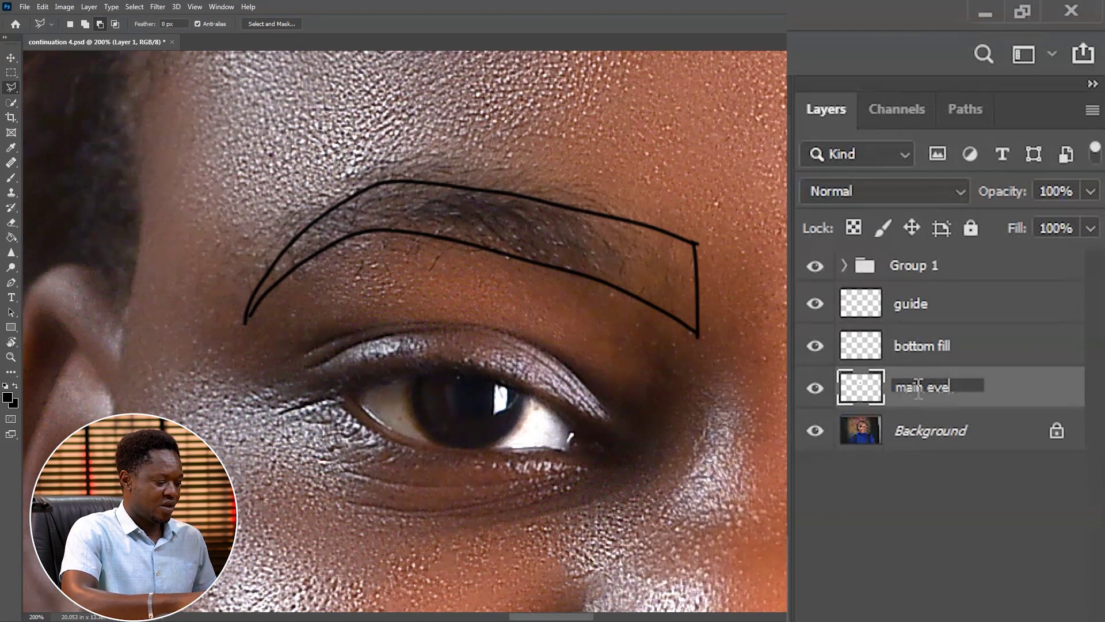
{"action": "type", "text": "brow "}
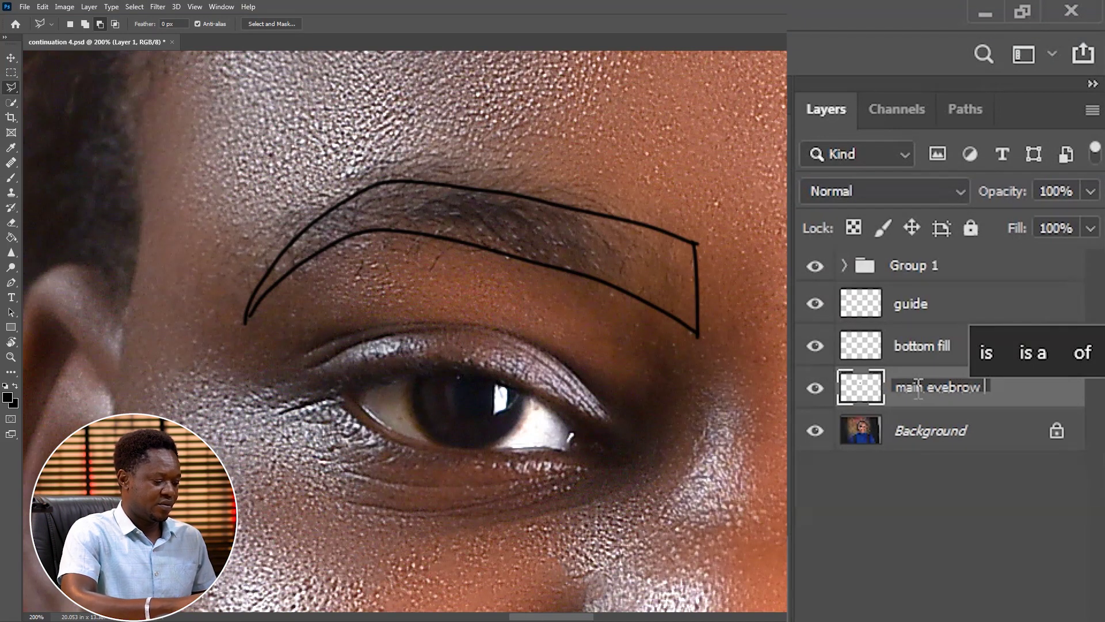
{"action": "type", "text": "l"}
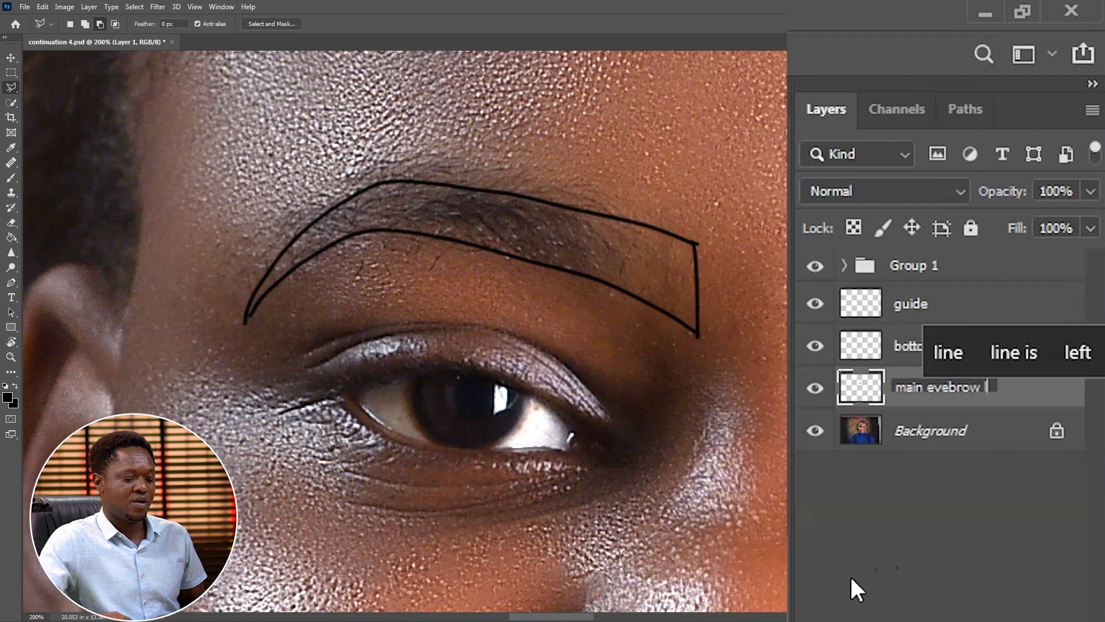
{"action": "key", "text": "Return"}
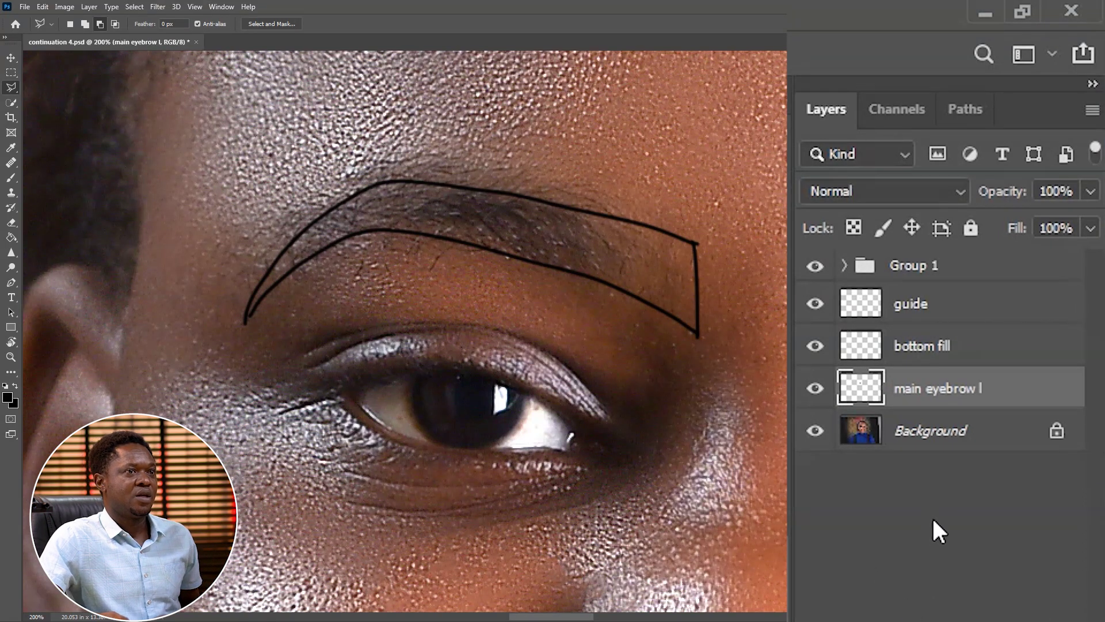
Check the main eyebrow l cutout by temporarily hiding the Background and switching the eyebrow layer's visibility off and on.
{"action": "left_click", "coordinate": [814, 388]}
{"action": "left_click", "coordinate": [814, 389]}
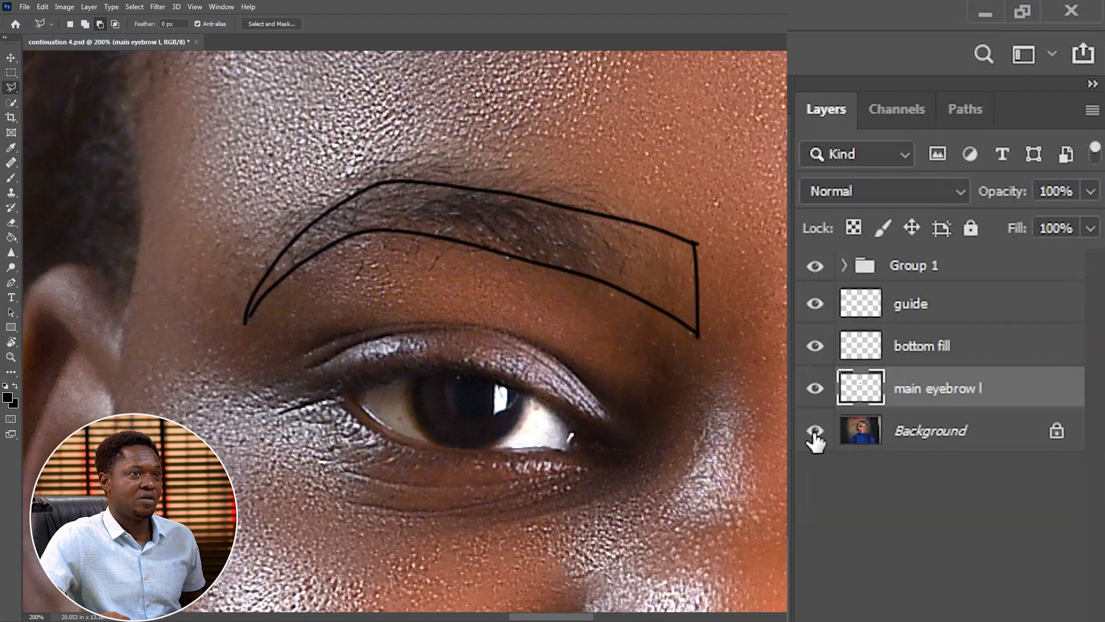
{"action": "left_click", "coordinate": [815, 431]}
{"action": "left_click", "coordinate": [818, 389]}
{"action": "left_click", "coordinate": [818, 390]}
{"action": "left_click", "coordinate": [817, 390]}
{"action": "left_click", "coordinate": [818, 389]}
{"action": "left_click", "coordinate": [817, 389]}
{"action": "left_click", "coordinate": [818, 390]}
{"action": "left_click", "coordinate": [817, 390]}
{"action": "left_click", "coordinate": [817, 390]}
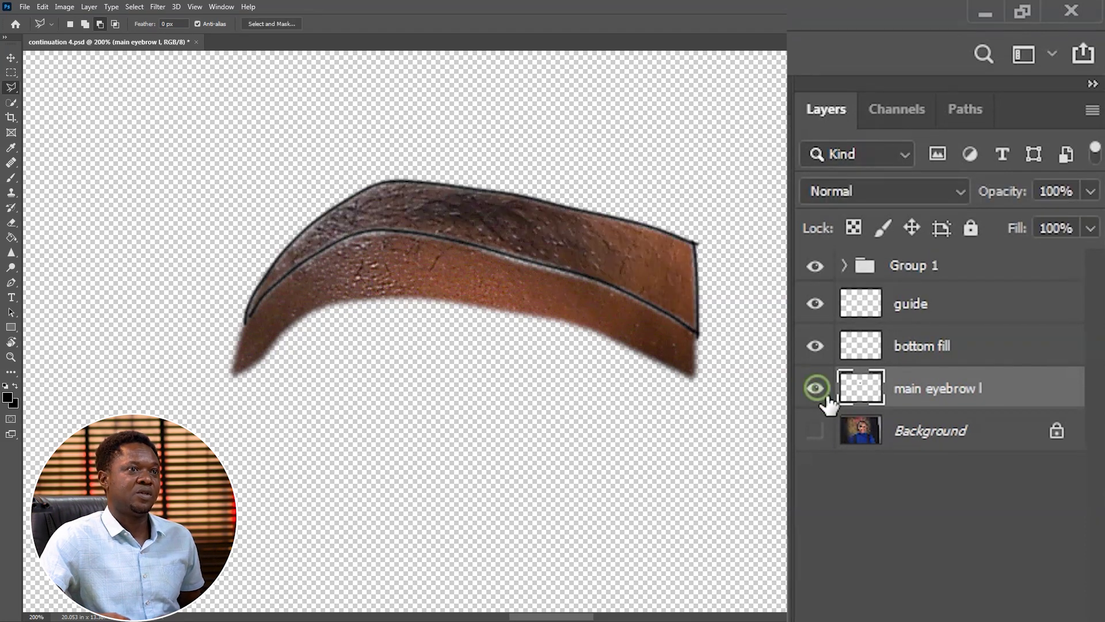
{"action": "left_click", "coordinate": [815, 431]}
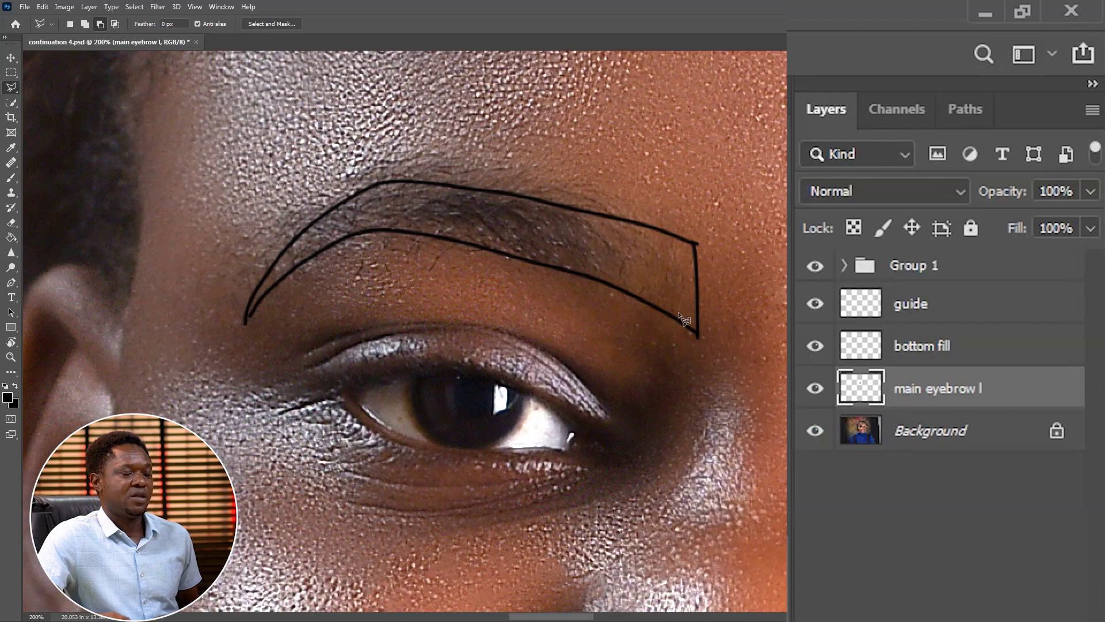
Nudge the bottom fill layer slightly up towards the eyebrow and place the main eyebrow l layer above it.
{"action": "left_click", "coordinate": [815, 347]}
{"action": "left_click", "coordinate": [921, 349]}
{"action": "left_click", "coordinate": [815, 345]}
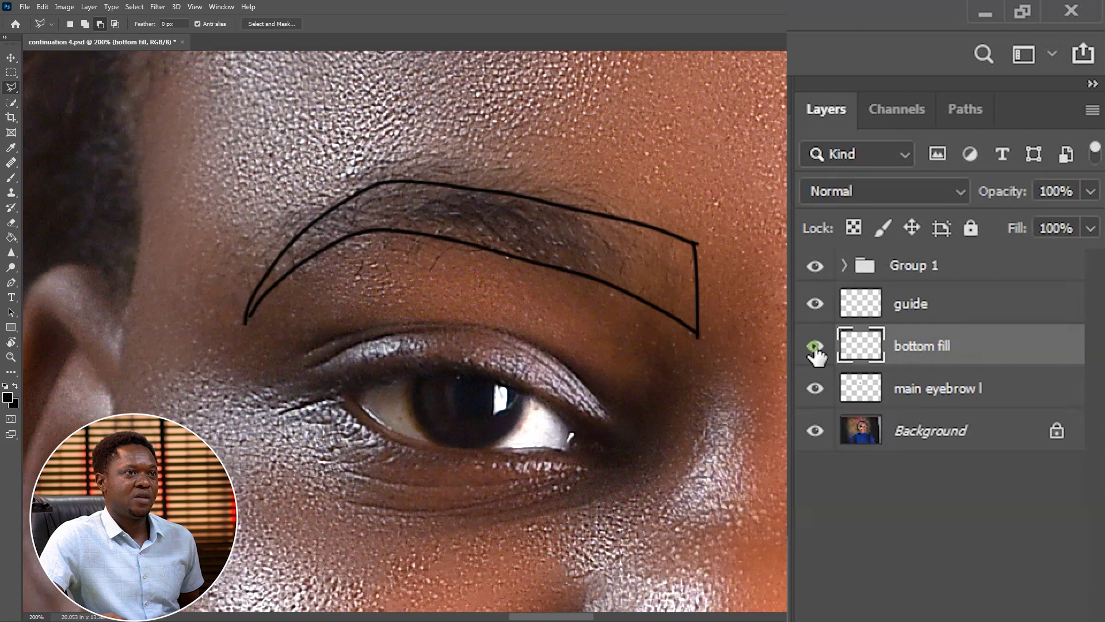
{"action": "left_click", "coordinate": [10, 58]}
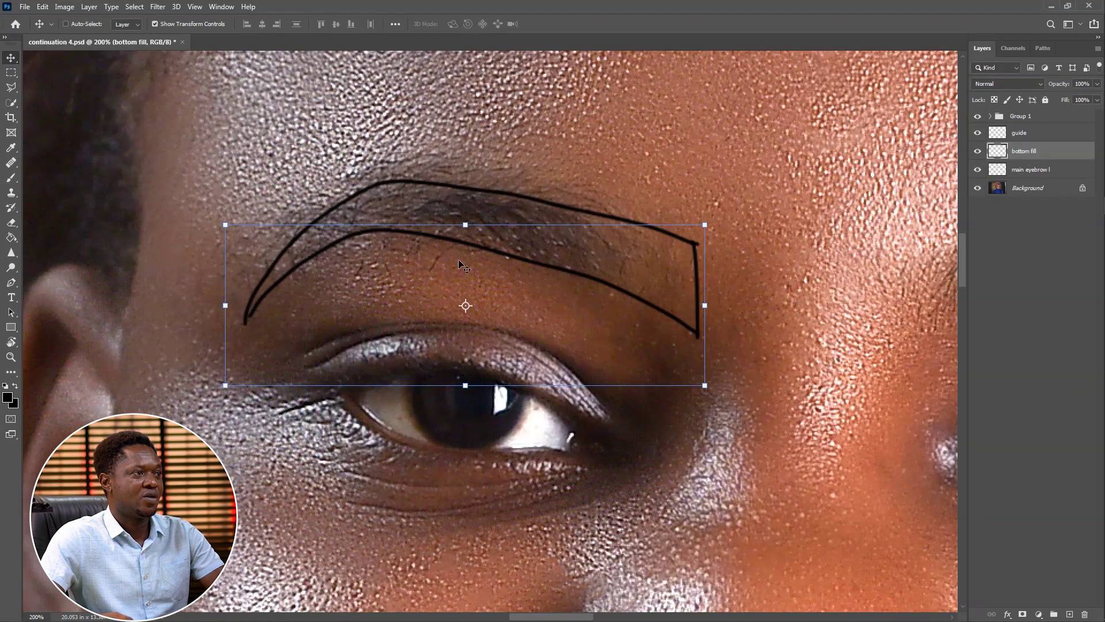
{"action": "key", "text": "Up"}
{"action": "key", "text": "Up"}
{"action": "key", "text": "Up"}
{"action": "key", "text": "Up"}
{"action": "key", "text": "Up"}
{"action": "key", "text": "Up"}
{"action": "key", "text": "Up"}
{"action": "key", "text": "Up"}
{"action": "key", "text": "Up"}
{"action": "key", "text": "Up"}
{"action": "key", "text": "Up"}
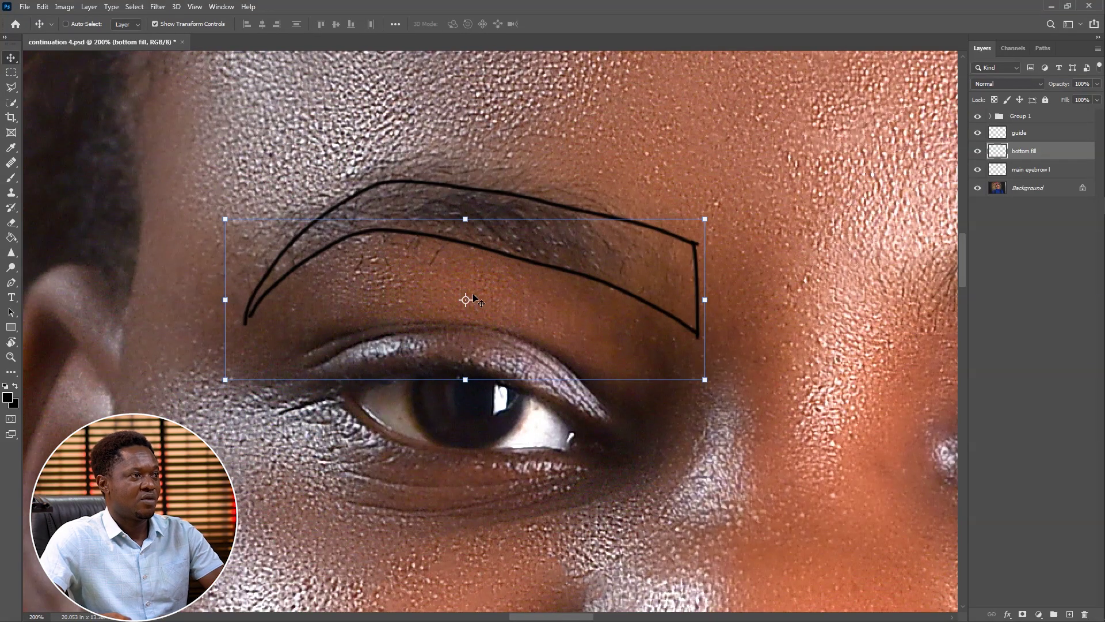
{"action": "left_click_drag", "start_coordinate": [1030, 169], "coordinate": [1025, 147]}
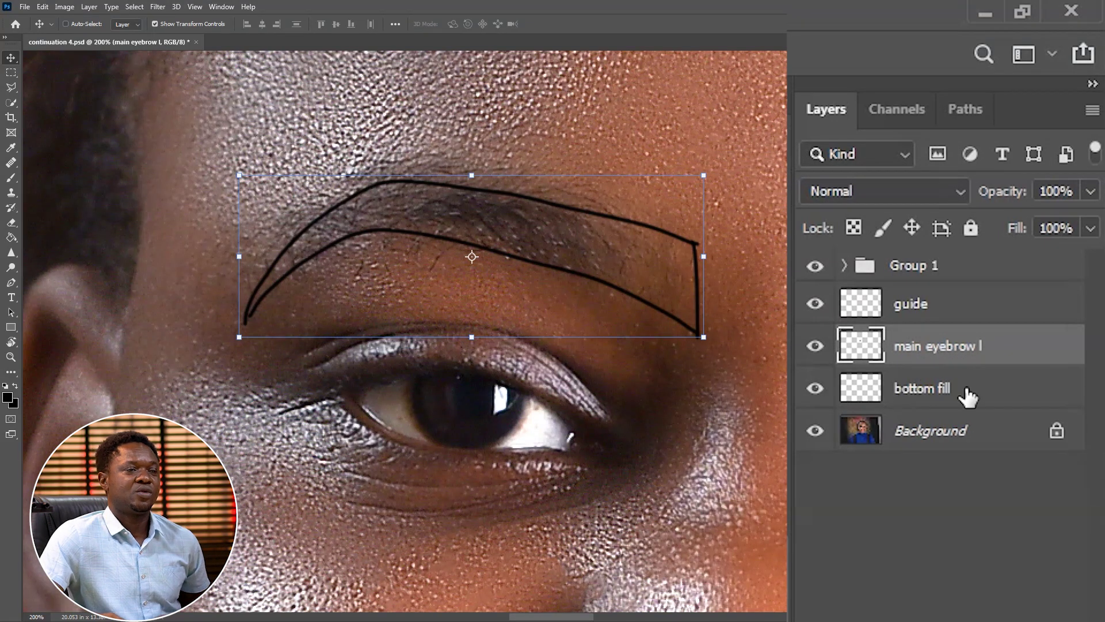
Reposition the bottom fill layer vertically beneath the main eyebrow so its skin covers the stray hairs under the guide's lower line.
{"action": "left_click", "coordinate": [916, 393]}
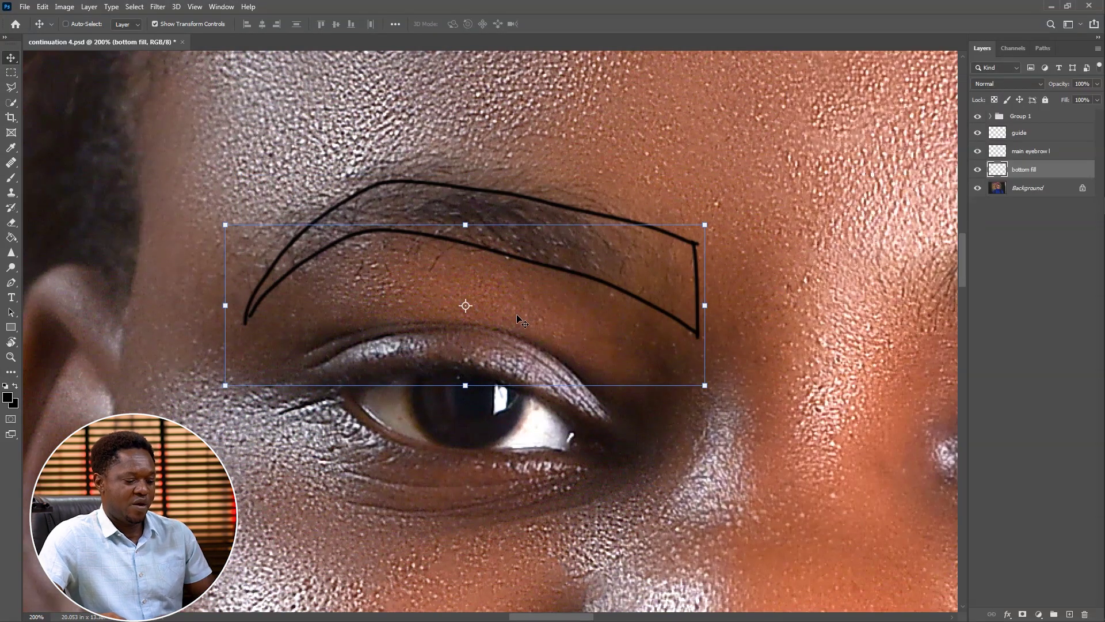
{"action": "key", "text": "Up"}
{"action": "key", "text": "Up"}
{"action": "key", "text": "Up"}
{"action": "key", "text": "Up"}
{"action": "key", "text": "Up"}
{"action": "key", "text": "Up"}
{"action": "key", "text": "Up"}
{"action": "key", "text": "Up"}
{"action": "key", "text": "Up"}
{"action": "key", "text": "Up"}
{"action": "key", "text": "Up"}
{"action": "key", "text": "Up"}
{"action": "key", "text": "Up"}
{"action": "key", "text": "Up"}
{"action": "key", "text": "Up"}
{"action": "key", "text": "Up"}
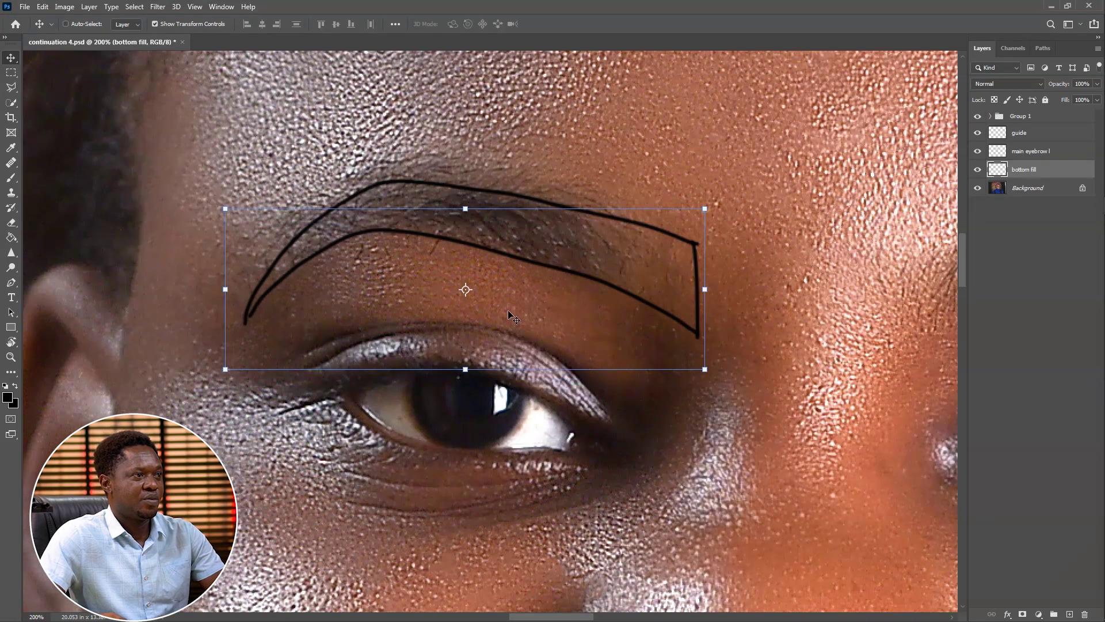
{"action": "key", "text": "Up"}
{"action": "key", "text": "Up"}
{"action": "key", "text": "Up"}
{"action": "key", "text": "Up"}
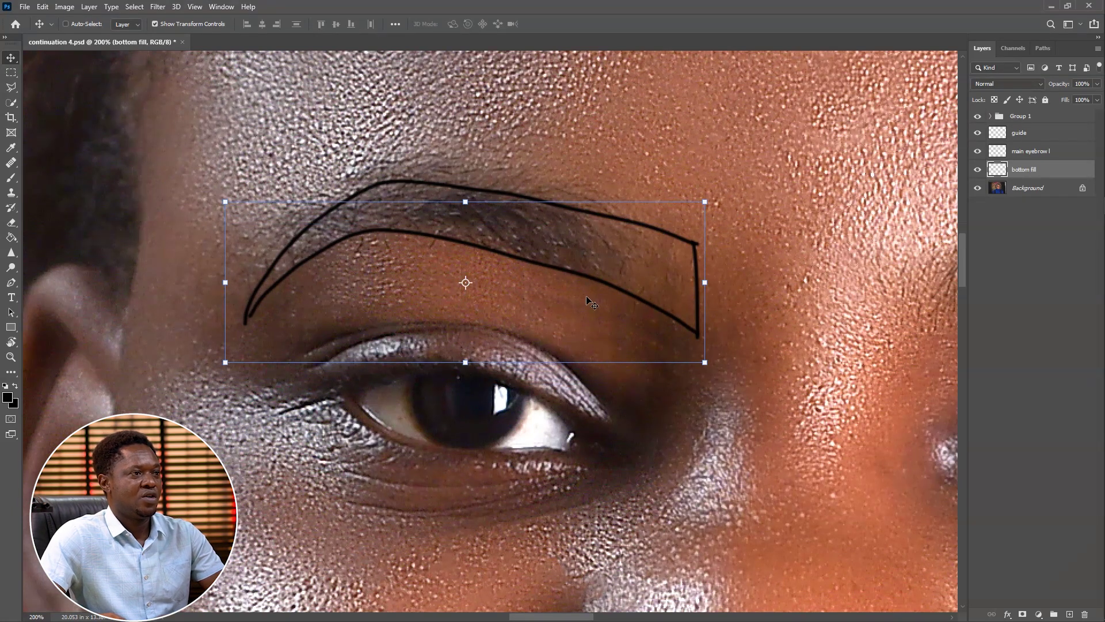
{"action": "key", "text": "Down"}
{"action": "key", "text": "Down"}
{"action": "key", "text": "Down"}
{"action": "key", "text": "Down"}
{"action": "key", "text": "Down"}
{"action": "key", "text": "Down"}
{"action": "key", "text": "Down"}
{"action": "key", "text": "Down"}
{"action": "key", "text": "Down"}
{"action": "key", "text": "Down"}
{"action": "key", "text": "Down"}
{"action": "key", "text": "Down"}
{"action": "key", "text": "Down"}
{"action": "key", "text": "Down"}
{"action": "key", "text": "Down"}
{"action": "key", "text": "Down"}
{"action": "key", "text": "Down"}
{"action": "key", "text": "Down"}
{"action": "key", "text": "Down"}
{"action": "key", "text": "Down"}
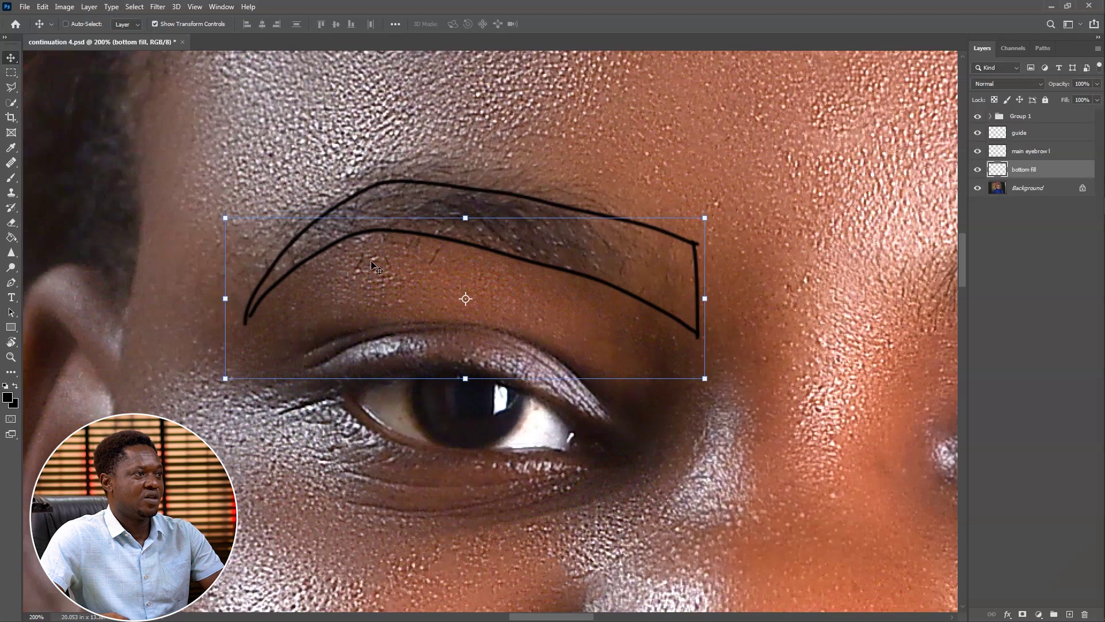
{"action": "key", "text": "Down"}
{"action": "key", "text": "Down"}
{"action": "key", "text": "Down"}
{"action": "key", "text": "Up"}
{"action": "key", "text": "Up"}
{"action": "key", "text": "Up"}
{"action": "key", "text": "Up"}
{"action": "key", "text": "Up"}
{"action": "key", "text": "Up"}
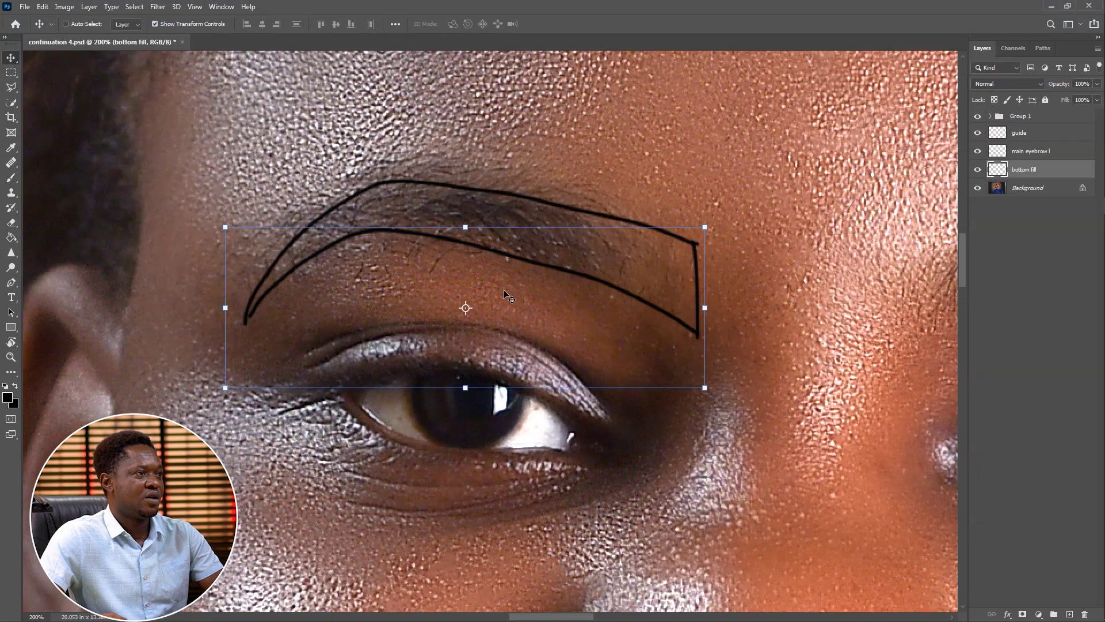
{"action": "key", "text": "Up"}
{"action": "key", "text": "Up"}
{"action": "key", "text": "Up"}
{"action": "key", "text": "Up"}
{"action": "key", "text": "Up"}
{"action": "key", "text": "Up"}
{"action": "key", "text": "Up"}
{"action": "key", "text": "Up"}
{"action": "key", "text": "Up"}
{"action": "key", "text": "Up"}
{"action": "key", "text": "Up"}
{"action": "key", "text": "Up"}
{"action": "key", "text": "Up"}
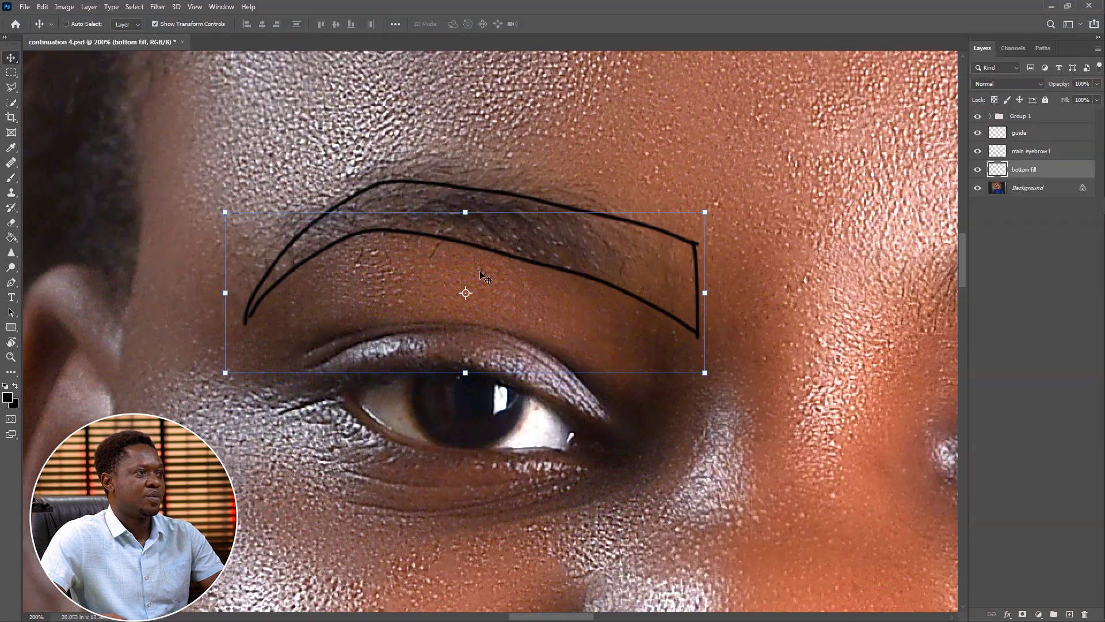
{"action": "key", "text": "Up"}
{"action": "key", "text": "Up"}
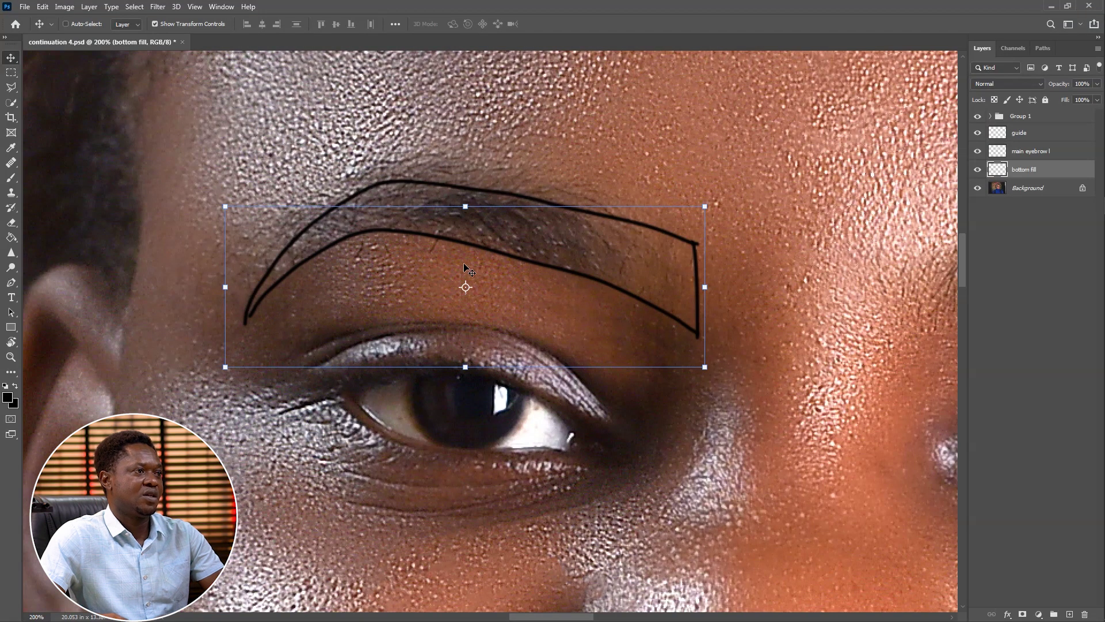
{"action": "key", "text": "Down"}
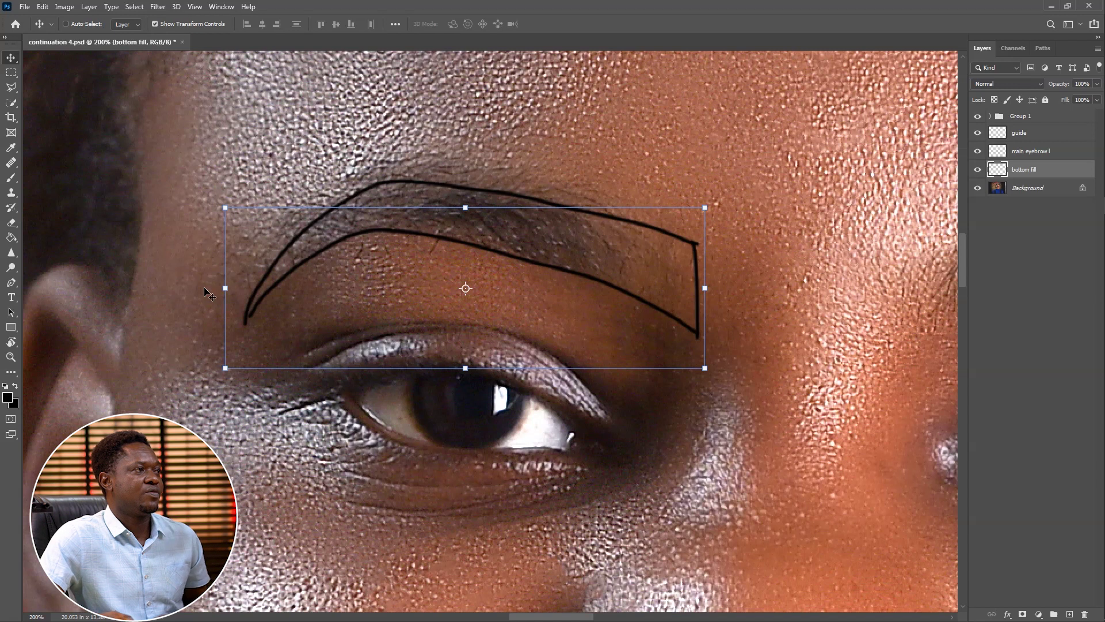
Clone clean skin over the remaining stray hairs just below the eyebrow on the bottom fill layer with the Clone Stamp tool.
{"action": "left_click", "coordinate": [12, 194]}
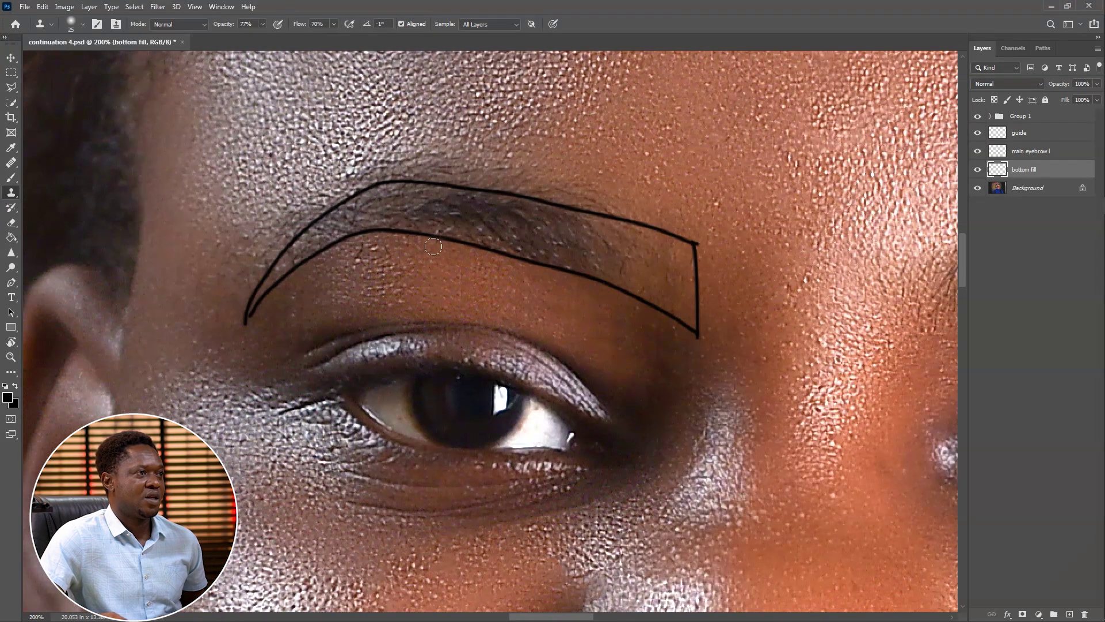
{"action": "mouse_move", "coordinate": [430, 247]}
{"action": "left_mouse_down"}
{"action": "mouse_move", "coordinate": [388, 266]}
{"action": "mouse_move", "coordinate": [381, 244]}
{"action": "mouse_move", "coordinate": [403, 252]}
{"action": "mouse_move", "coordinate": [406, 242]}
{"action": "mouse_move", "coordinate": [382, 268]}
{"action": "mouse_move", "coordinate": [354, 255]}
{"action": "left_mouse_up"}
{"action": "left_click", "coordinate": [377, 262], "text": "alt"}
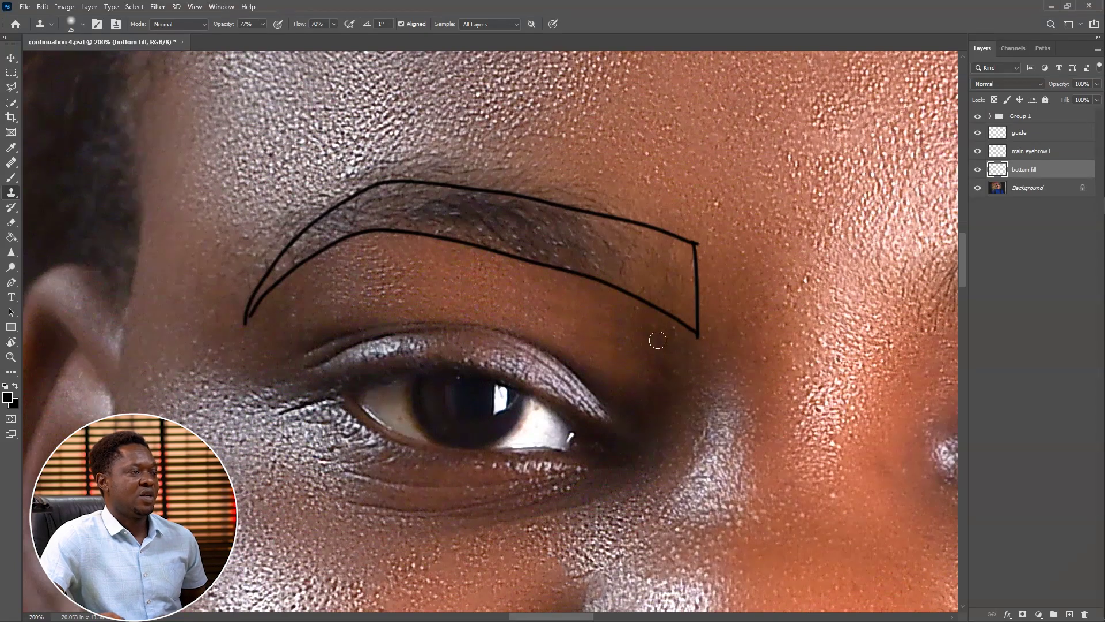
On the Background layer, lasso the skin area above the eyebrow, following the guide's upper line from the inner corner to the tail.
{"action": "key", "text": "ctrl+minus"}
{"action": "key", "text": "ctrl+minus"}
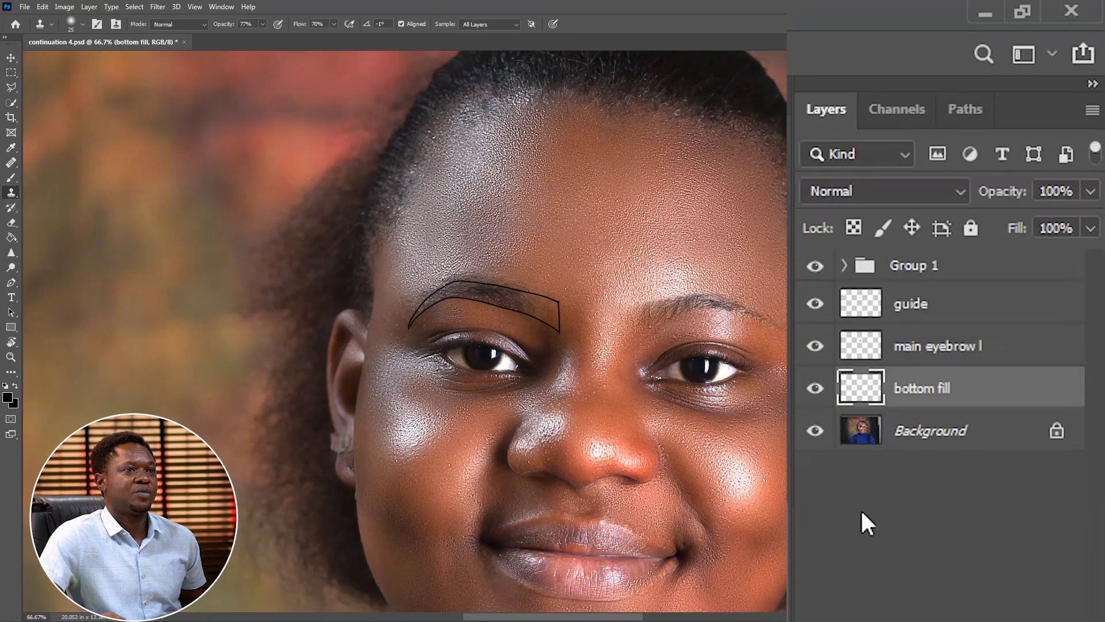
{"action": "left_click", "coordinate": [879, 437]}
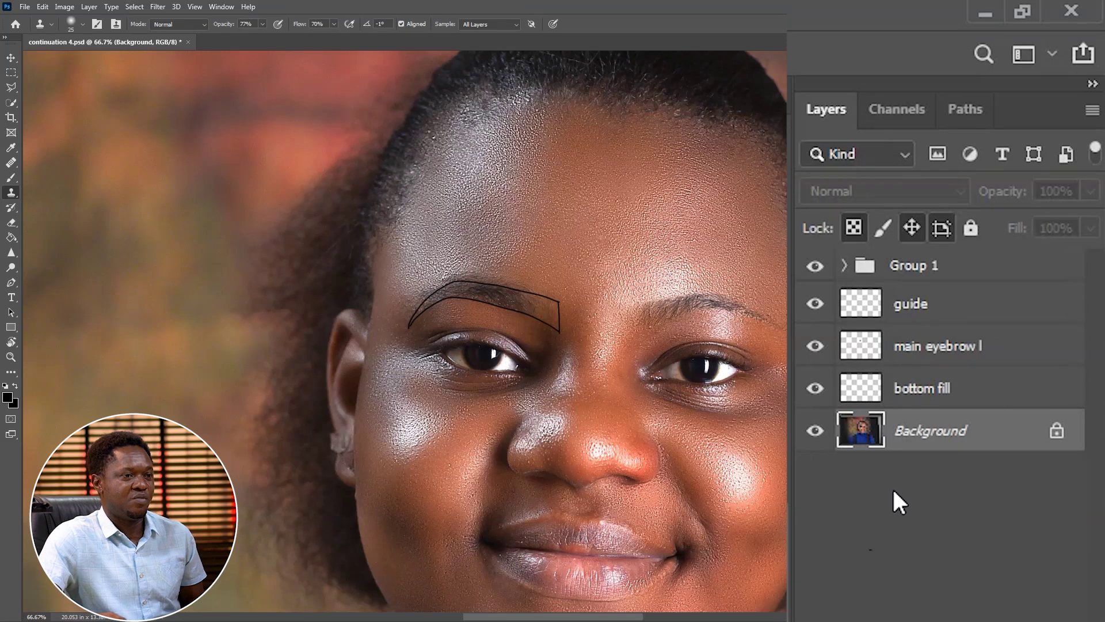
{"action": "key", "text": "ctrl+plus"}
{"action": "key", "text": "l"}
{"action": "key", "text": "ctrl+plus"}
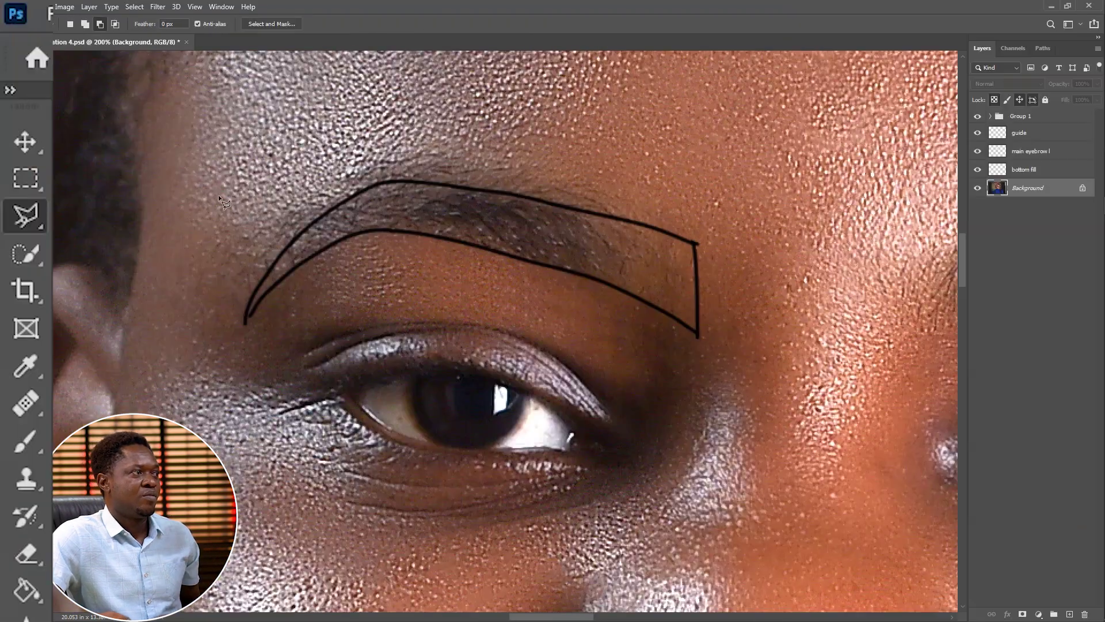
{"action": "left_click", "coordinate": [695, 244]}
{"action": "left_click", "coordinate": [641, 222]}
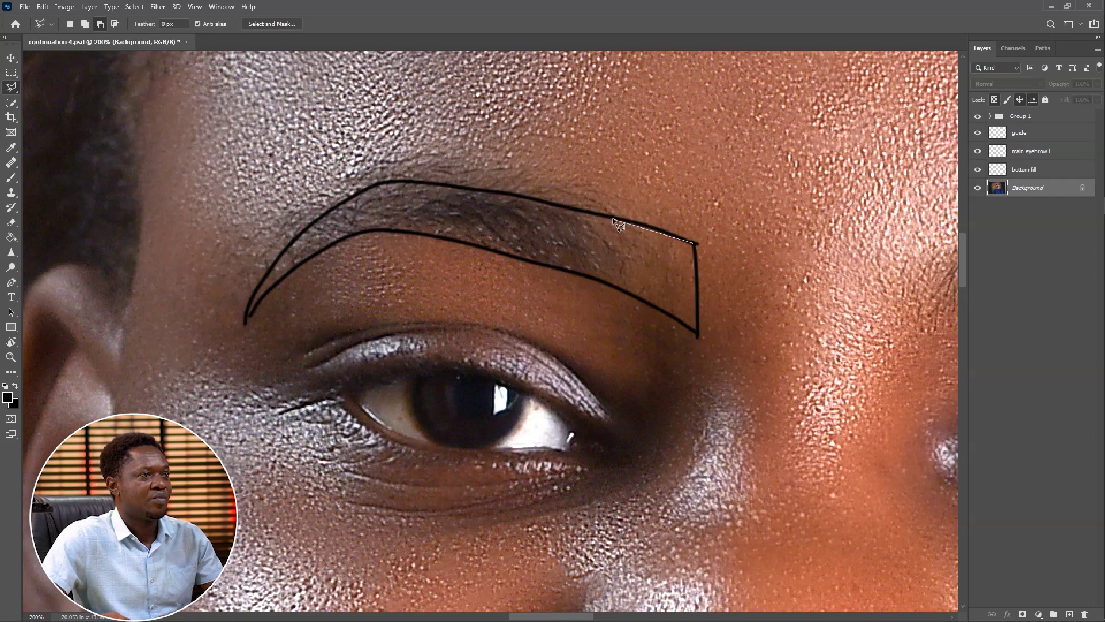
{"action": "left_click", "coordinate": [502, 192]}
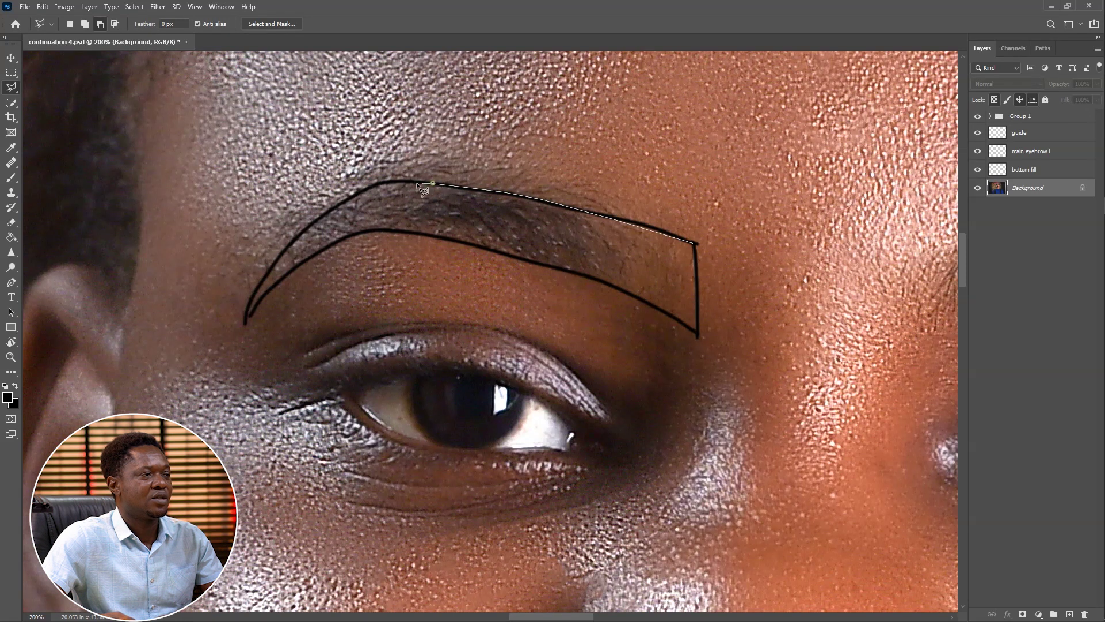
{"action": "left_click", "coordinate": [384, 183]}
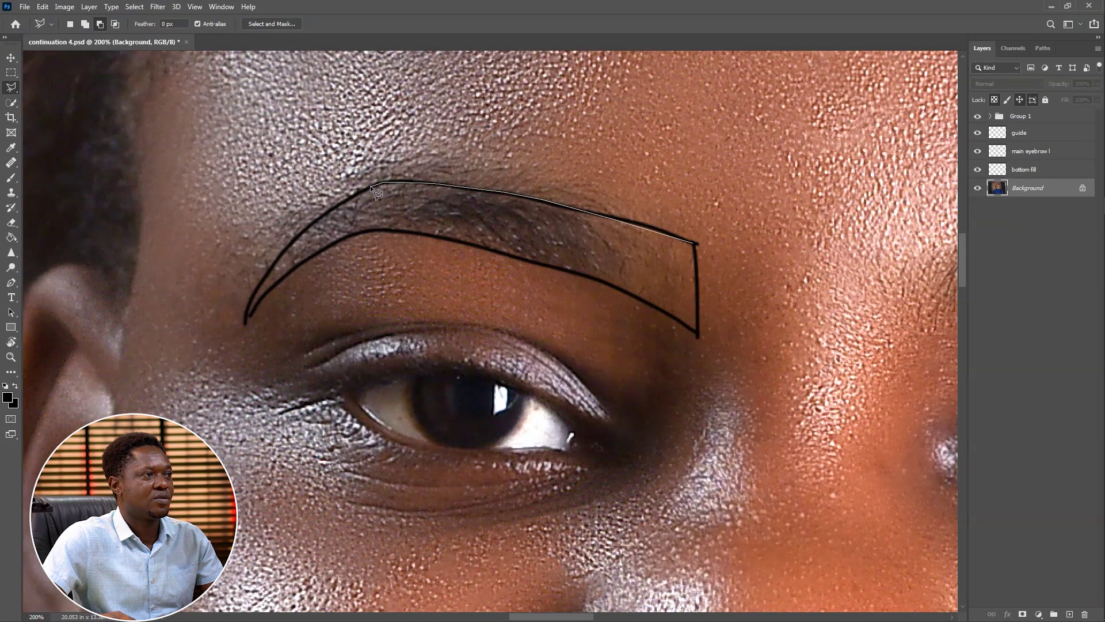
{"action": "left_click", "coordinate": [247, 302]}
{"action": "left_click", "coordinate": [245, 320]}
{"action": "mouse_move", "coordinate": [280, 176]}
{"action": "left_mouse_down"}
{"action": "mouse_move", "coordinate": [346, 131]}
{"action": "mouse_move", "coordinate": [504, 118]}
{"action": "left_mouse_up"}
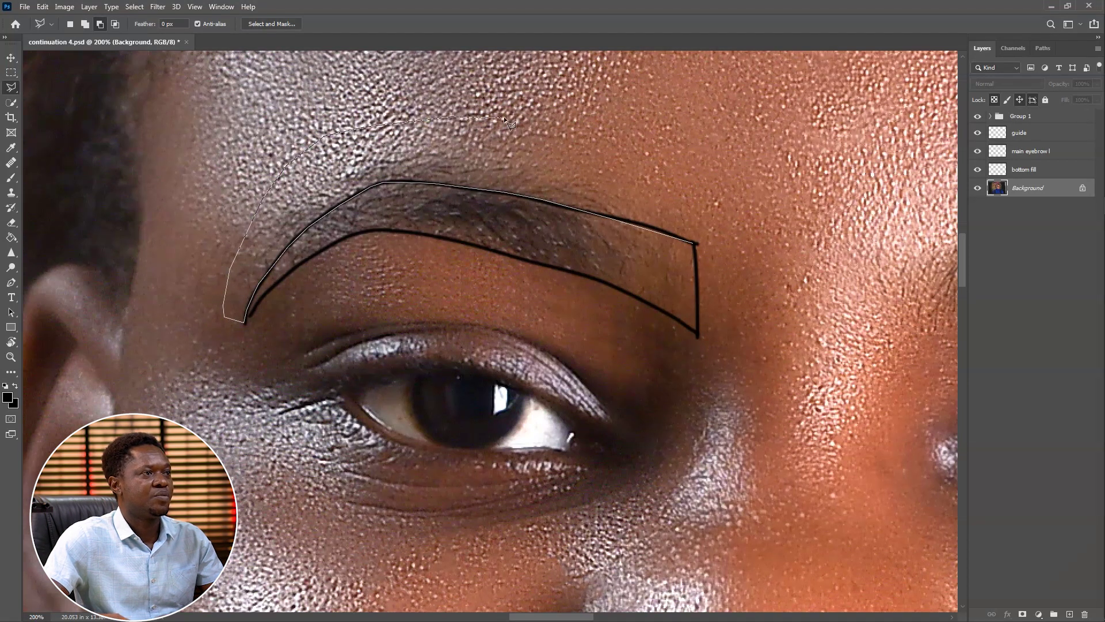
{"action": "double_click", "coordinate": [702, 184]}
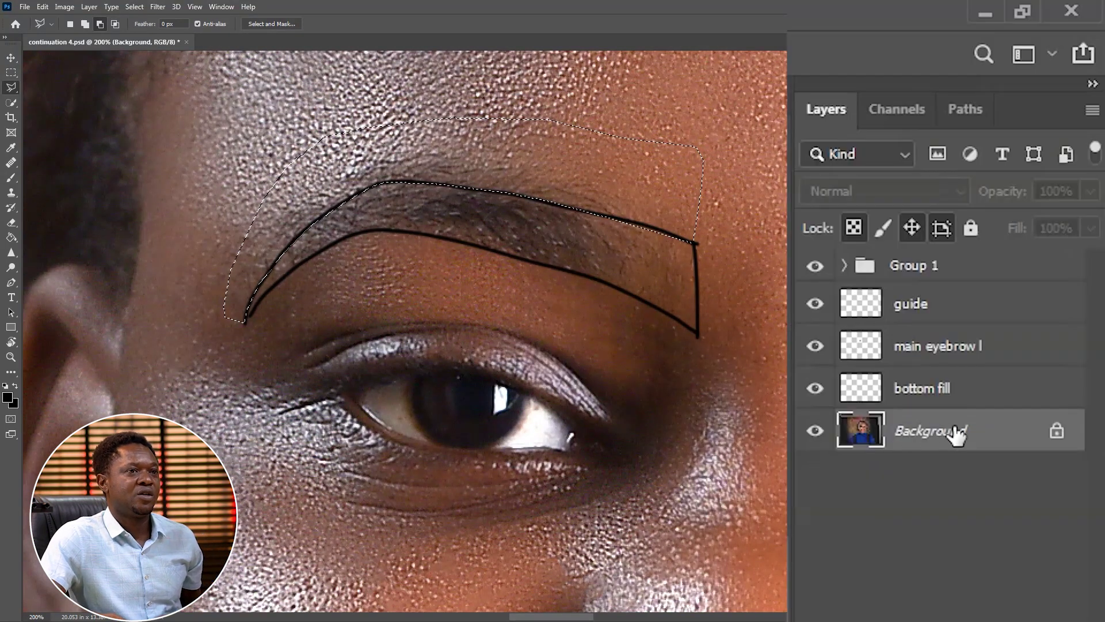
Feather the selection above the eyebrow, then copy and paste that skin onto its own layer.
{"action": "right_click", "coordinate": [595, 166]}
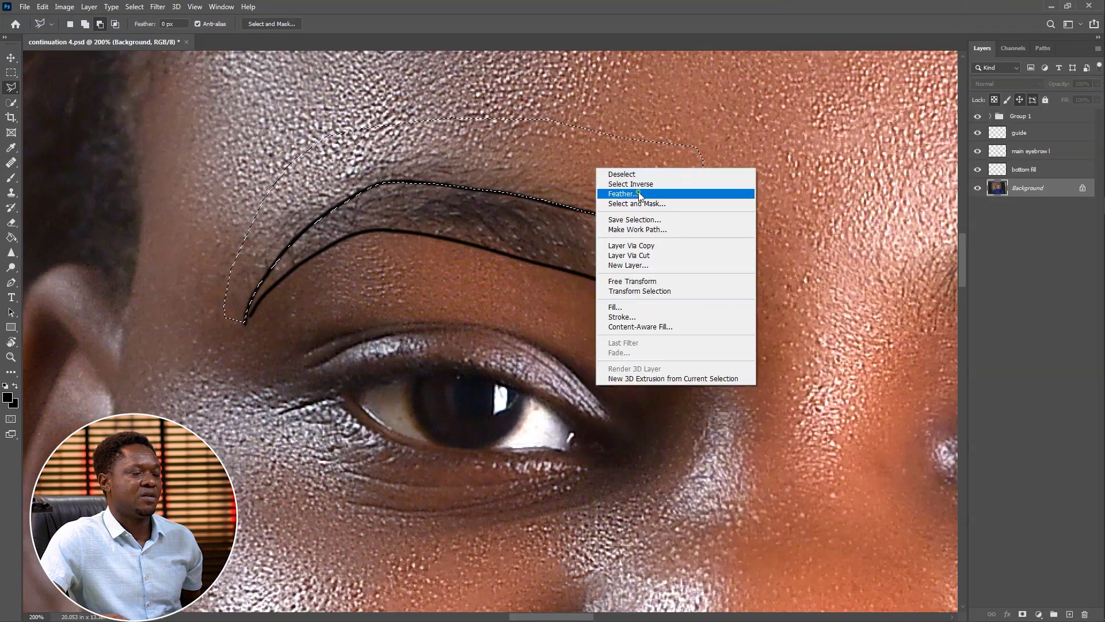
{"action": "left_click", "coordinate": [640, 192]}
{"action": "key", "text": "Return"}
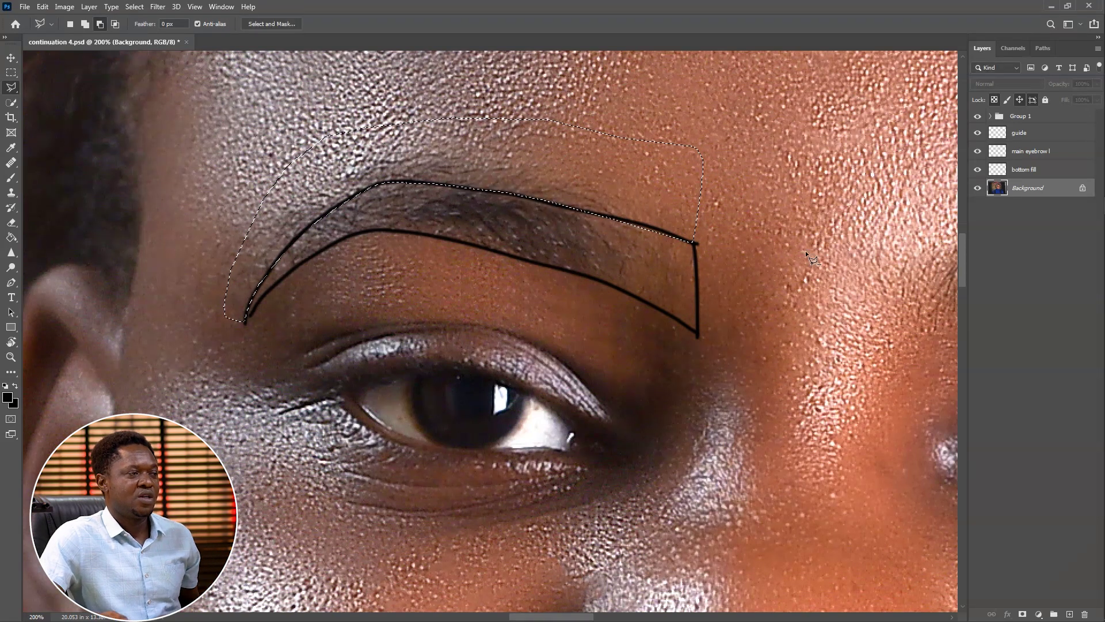
{"action": "key", "text": "ctrl+c"}
{"action": "key", "text": "ctrl+v"}
{"action": "key", "text": "v"}
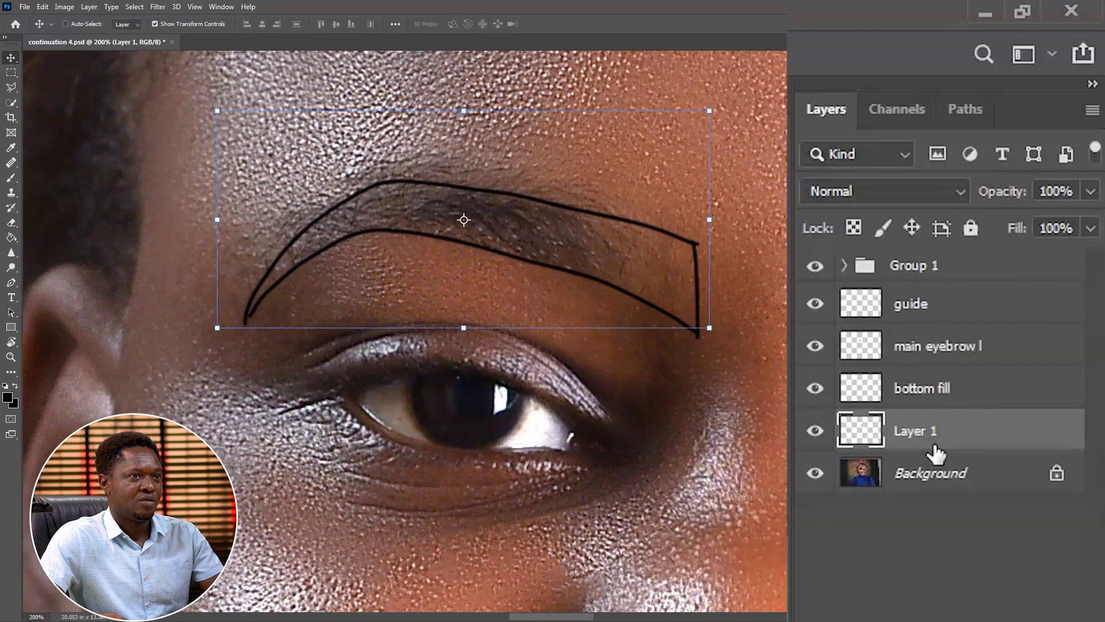
Rename the pasted skin layer above the Background as top fill.
{"action": "left_click", "coordinate": [933, 352]}
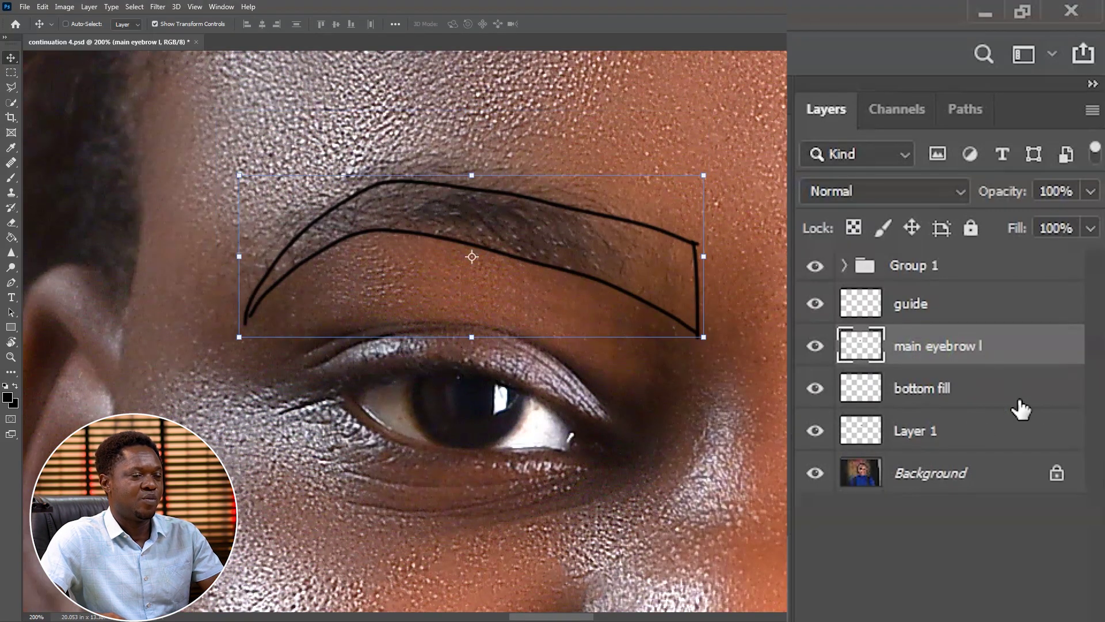
{"action": "left_click", "coordinate": [926, 431]}
{"action": "double_click", "coordinate": [924, 430]}
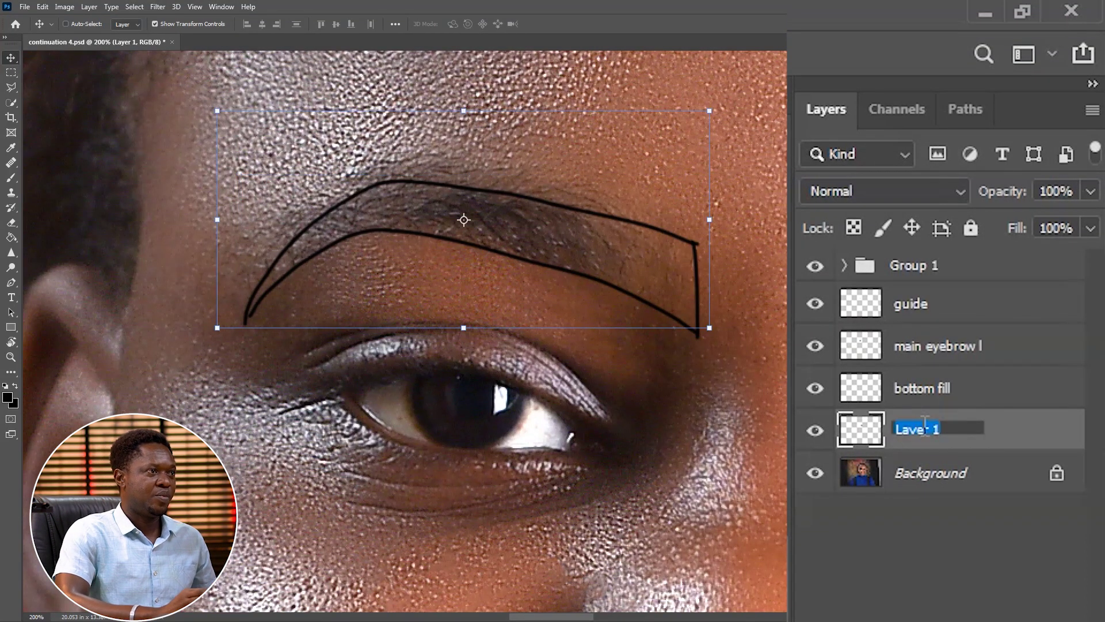
{"action": "type", "text": "t"}
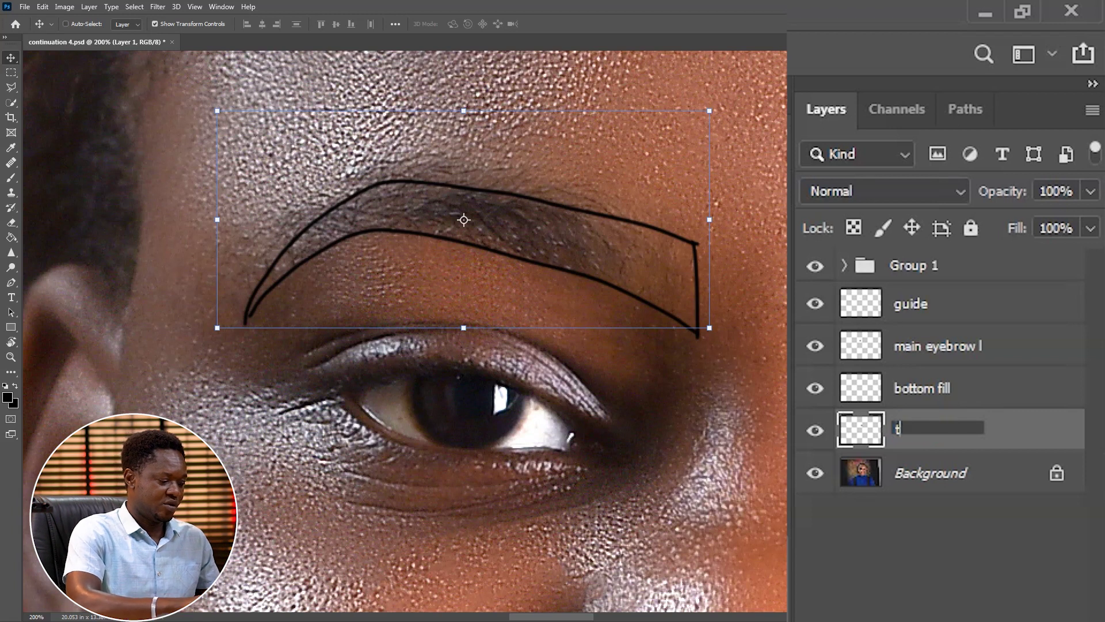
{"action": "type", "text": "op fill"}
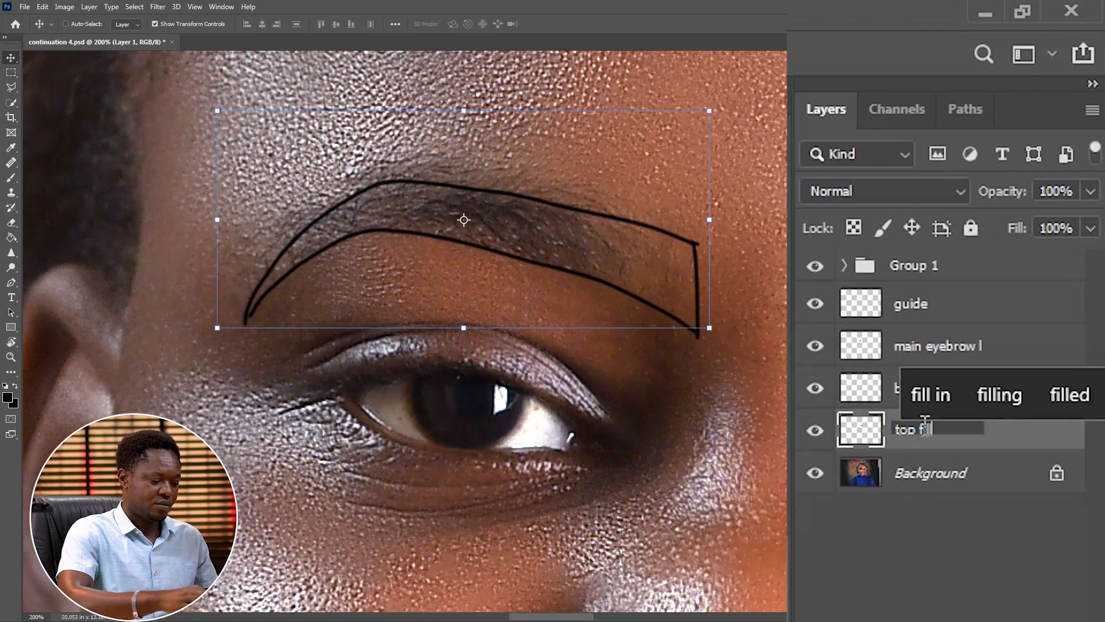
{"action": "key", "text": "Return"}
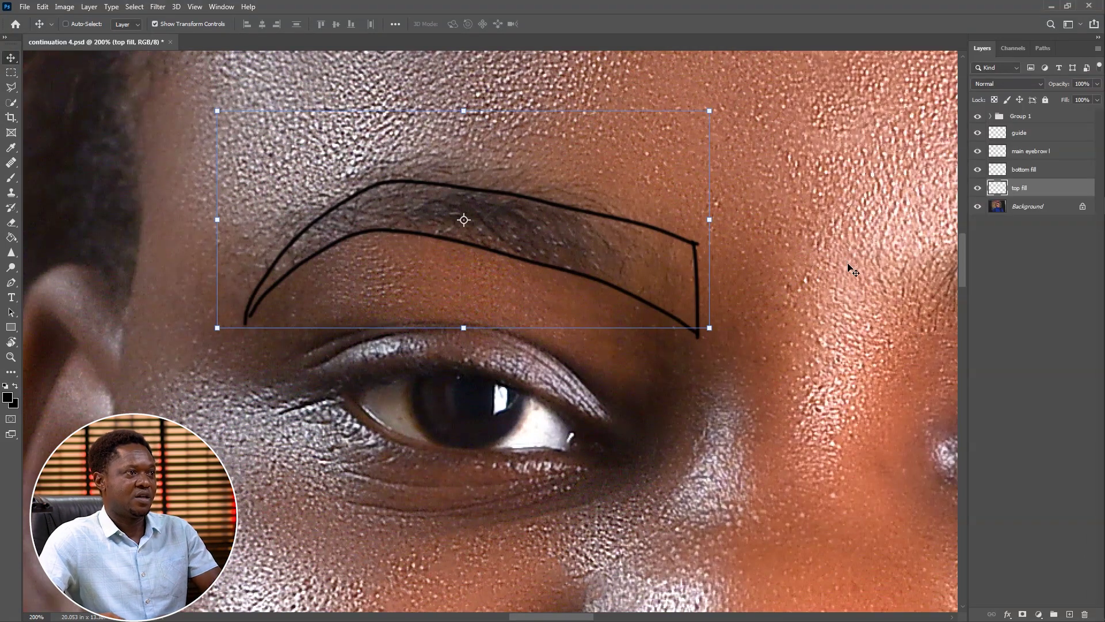
Nudge the top fill layer down beneath the main eyebrow so its skin covers the stray hairs above the guide's upper line.
{"action": "key", "text": "Down"}
{"action": "key", "text": "Down"}
{"action": "key", "text": "Down"}
{"action": "key", "text": "Down"}
{"action": "key", "text": "Down"}
{"action": "key", "text": "Down"}
{"action": "key", "text": "Down"}
{"action": "key", "text": "Down"}
{"action": "key", "text": "Down"}
{"action": "key", "text": "Down"}
{"action": "key", "text": "Down"}
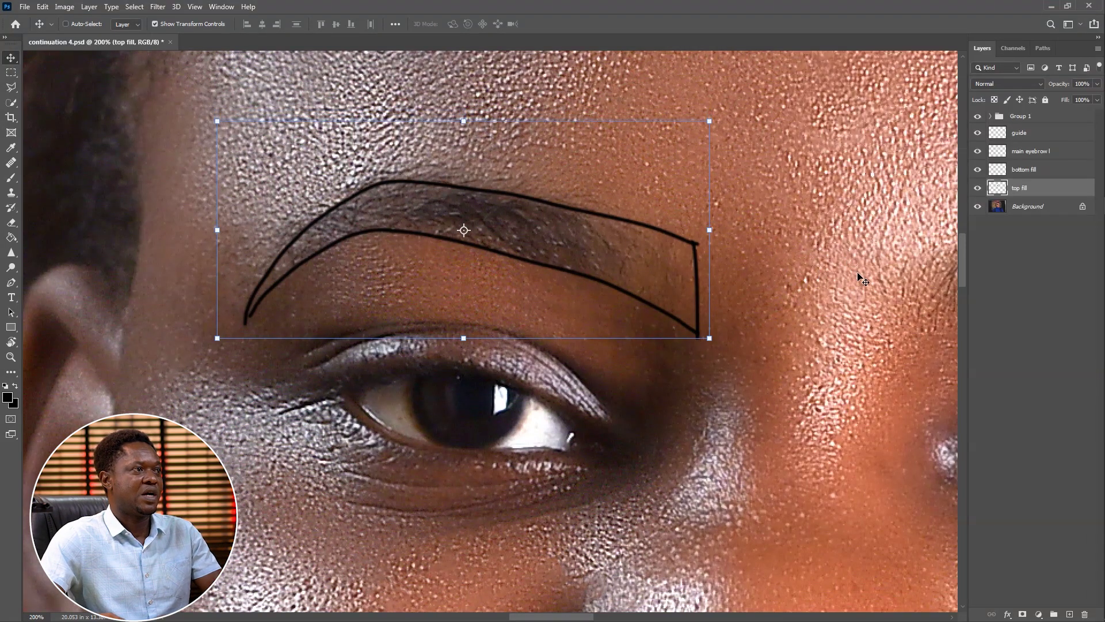
{"action": "key", "text": "Down"}
{"action": "key", "text": "Down"}
{"action": "key", "text": "Down"}
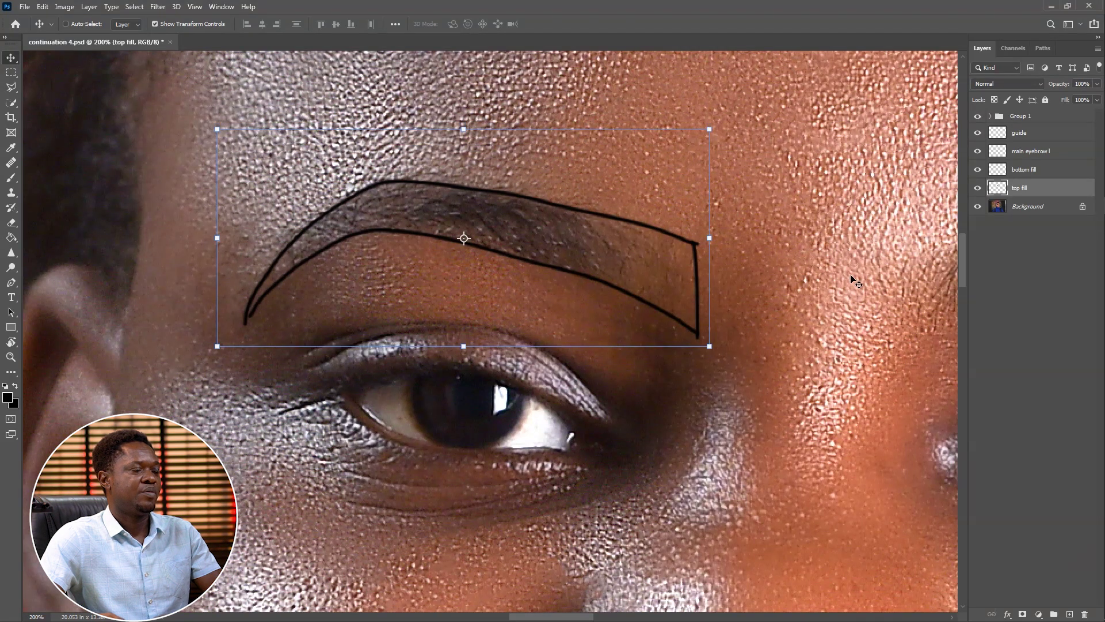
{"action": "key", "text": "Down"}
{"action": "key", "text": "Down"}
{"action": "key", "text": "Down"}
{"action": "key", "text": "Down"}
{"action": "key", "text": "Down"}
{"action": "key", "text": "Down"}
{"action": "key", "text": "Down"}
{"action": "key", "text": "Down"}
{"action": "key", "text": "Down"}
{"action": "key", "text": "Down"}
{"action": "key", "text": "Down"}
{"action": "key", "text": "Down"}
{"action": "key", "text": "Down"}
{"action": "key", "text": "Down"}
{"action": "key", "text": "Down"}
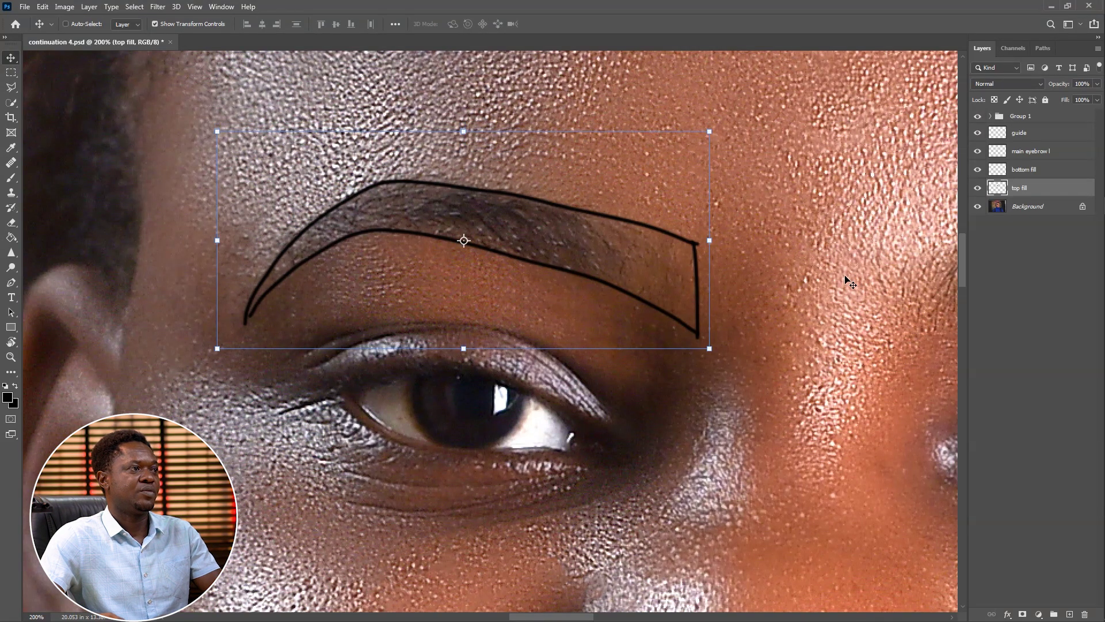
{"action": "key", "text": "Down"}
{"action": "key", "text": "Down"}
{"action": "key", "text": "Down"}
{"action": "key", "text": "Down"}
{"action": "key", "text": "Down"}
{"action": "key", "text": "Down"}
{"action": "key", "text": "Down"}
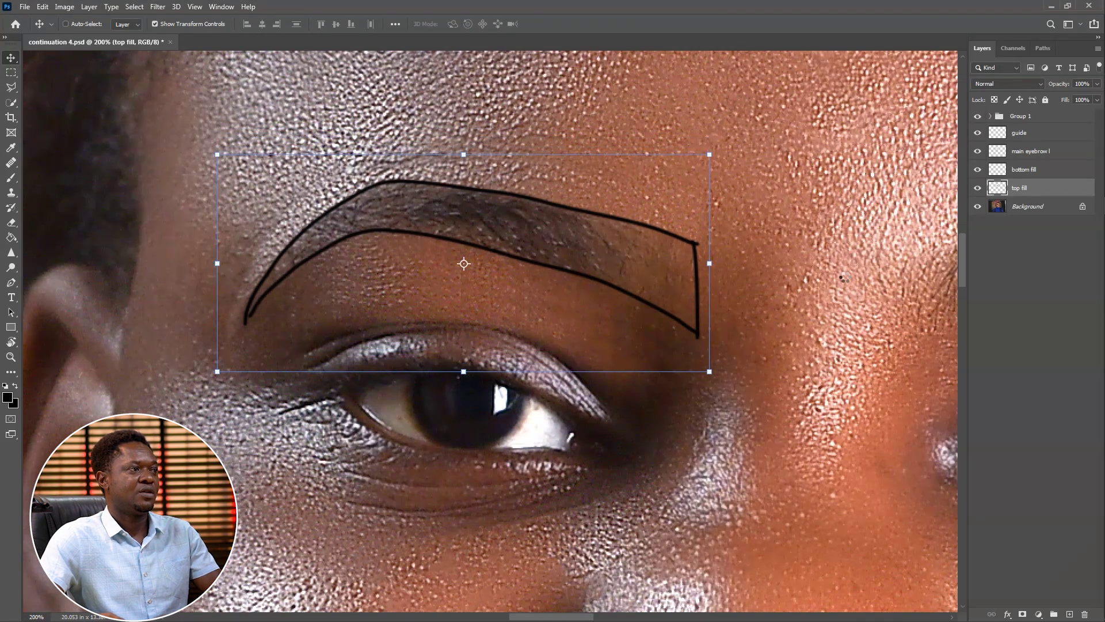
{"action": "key", "text": "Up"}
{"action": "key", "text": "Up"}
{"action": "key", "text": "Up"}
{"action": "key", "text": "Up"}
{"action": "key", "text": "Up"}
{"action": "key", "text": "Up"}
{"action": "key", "text": "Up"}
{"action": "key", "text": "Up"}
{"action": "key", "text": "Up"}
{"action": "key", "text": "Up"}
{"action": "key", "text": "Up"}
{"action": "key", "text": "Up"}
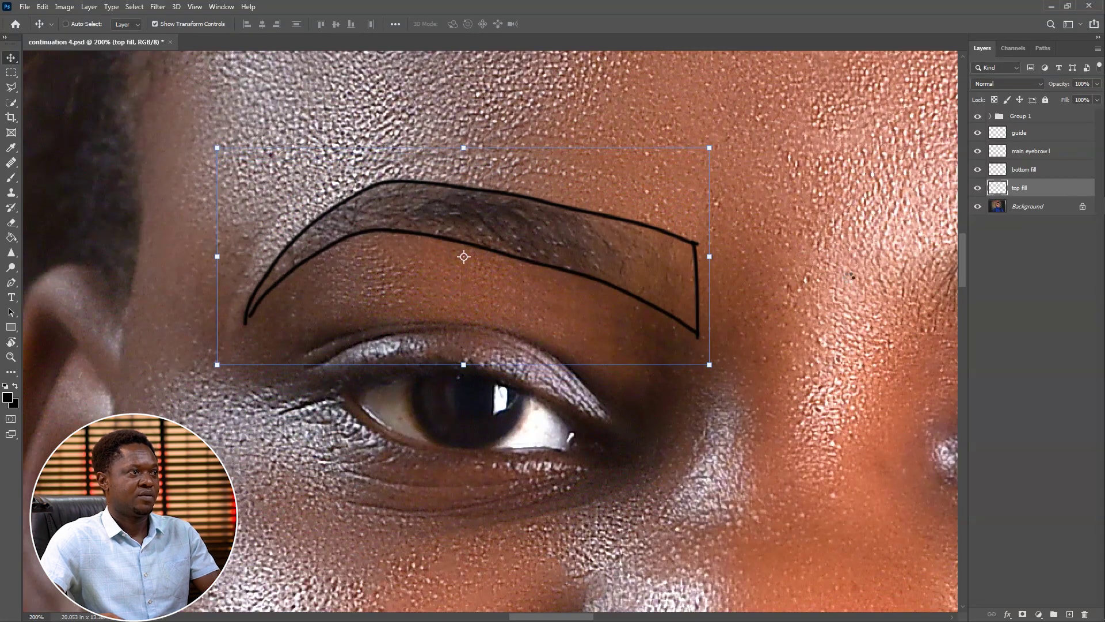
{"action": "key", "text": "Up"}
{"action": "key", "text": "Up"}
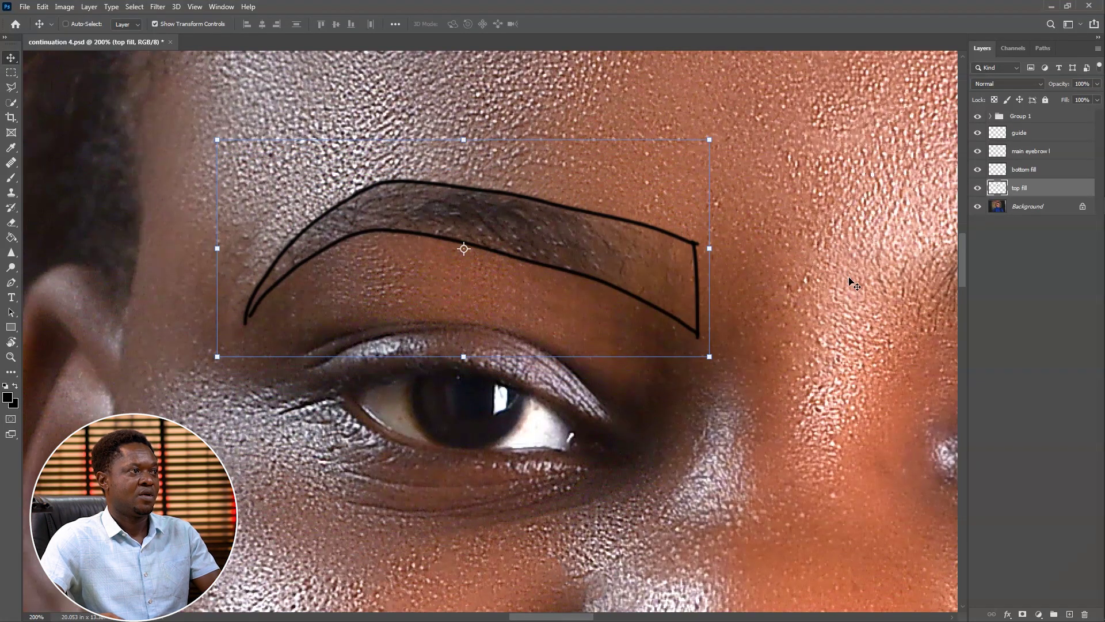
{"action": "key", "text": "Up"}
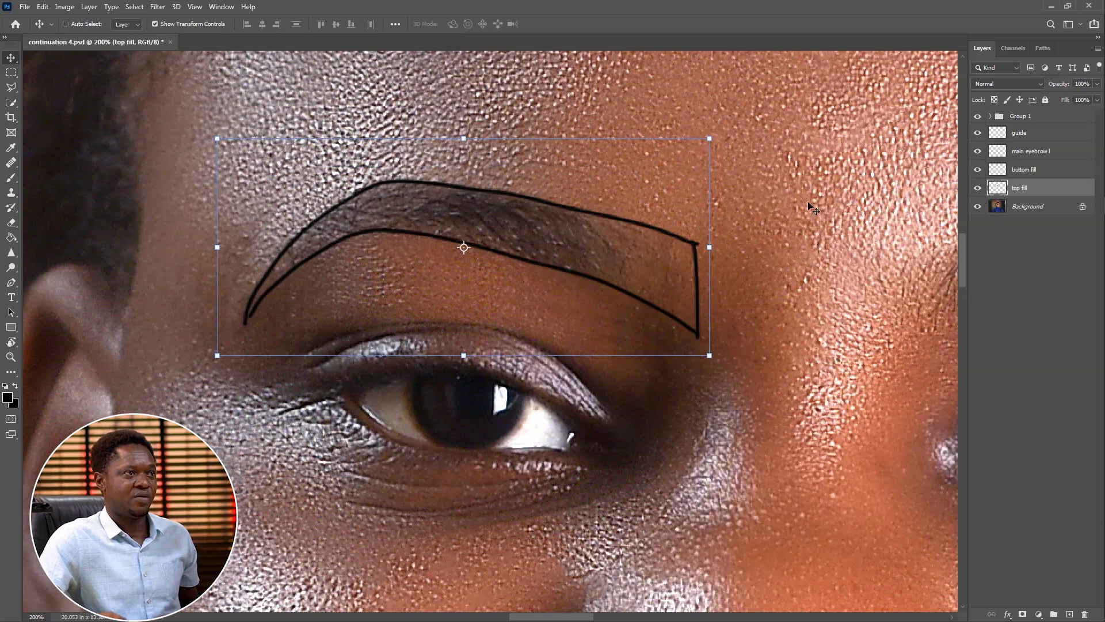
Hide the guide layer and nudge the top fill layer slightly up to refine the eyebrow's upper edge.
{"action": "left_click", "coordinate": [978, 133]}
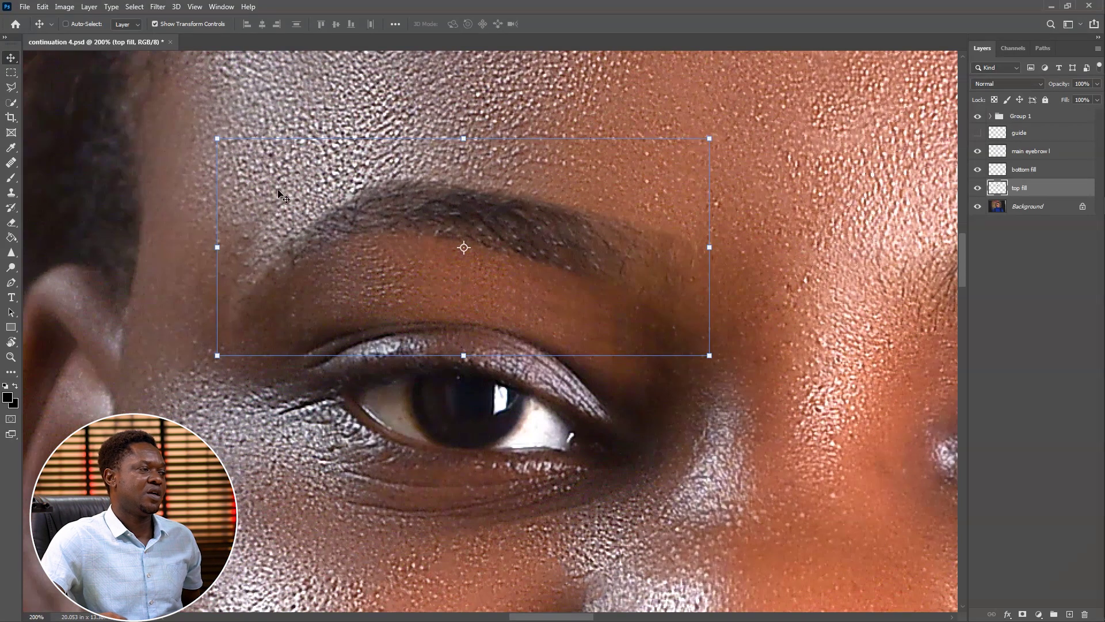
{"action": "key", "text": "Up"}
{"action": "key", "text": "Up"}
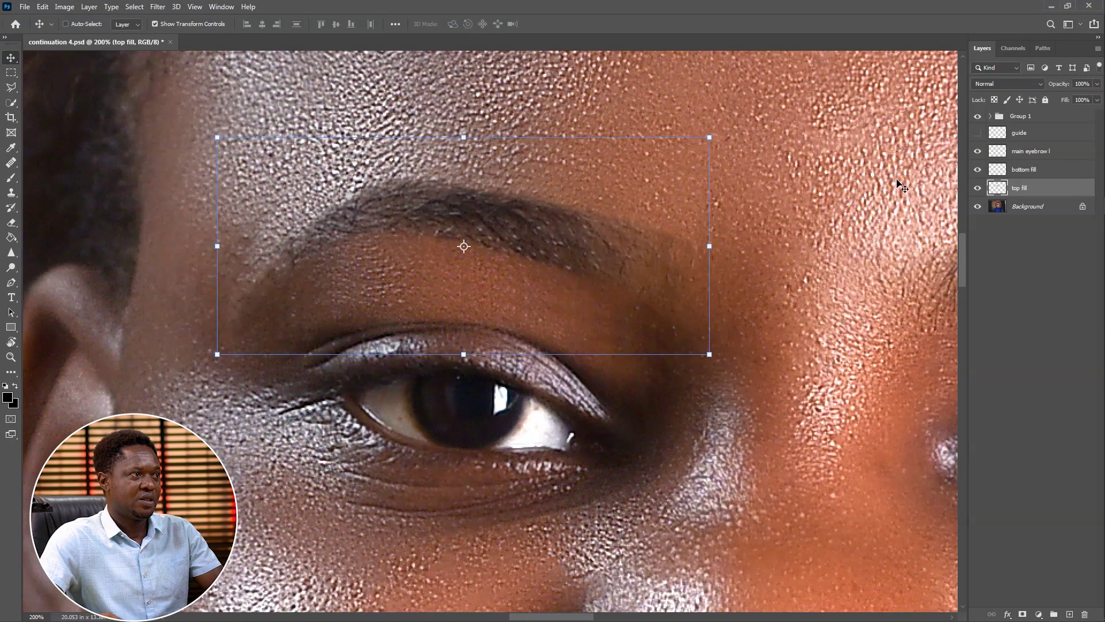
Nudge the top fill layer slightly up and erase its outer edge beside the eyebrow's tail to blend it into the skin.
{"action": "key", "text": "Up"}
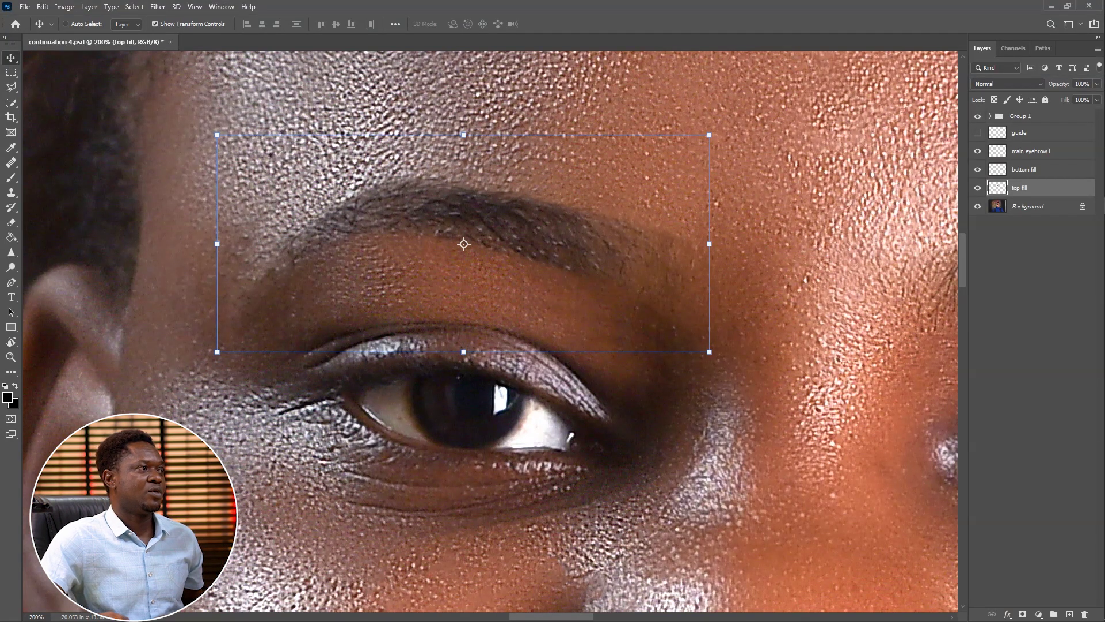
{"action": "left_click", "coordinate": [12, 223]}
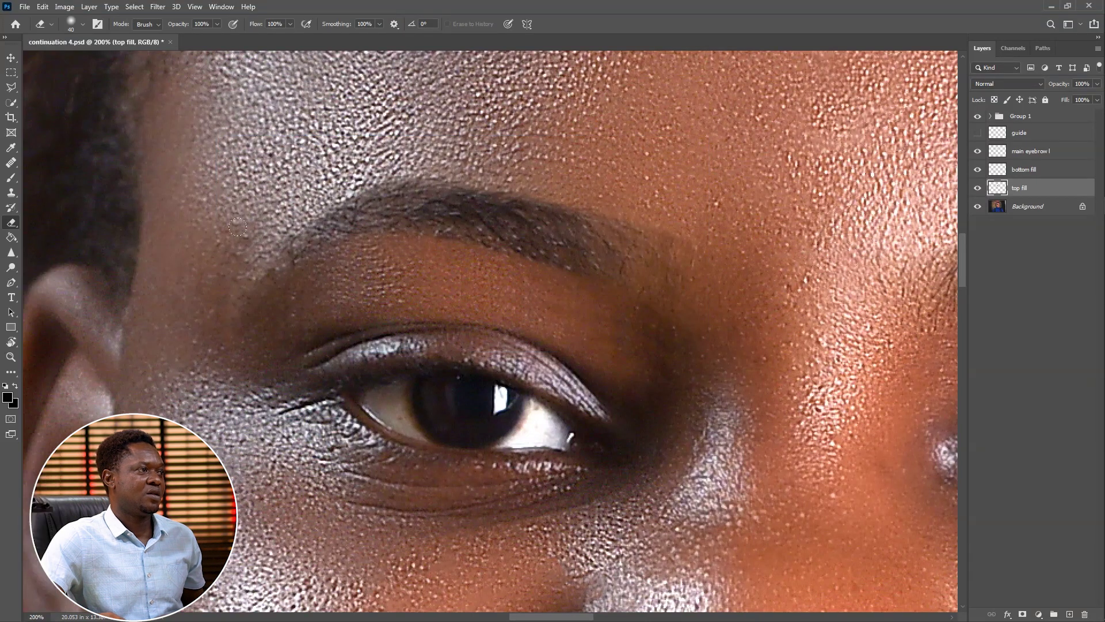
{"action": "mouse_move", "coordinate": [225, 258]}
{"action": "left_mouse_down"}
{"action": "mouse_move", "coordinate": [237, 266]}
{"action": "mouse_move", "coordinate": [266, 230]}
{"action": "mouse_move", "coordinate": [254, 264]}
{"action": "mouse_move", "coordinate": [281, 167]}
{"action": "left_mouse_up"}
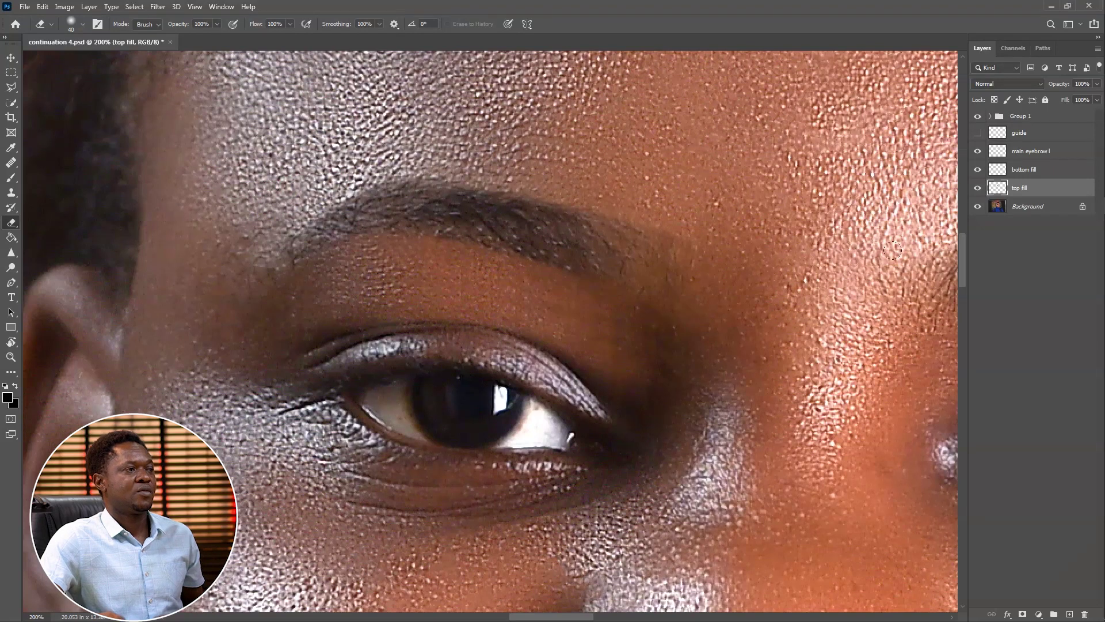
Examine the reshaped eyebrows at several zoom levels and compare them with the original by showing only the Background layer.
{"action": "key", "text": "ctrl+minus"}
{"action": "key", "text": "ctrl+minus"}
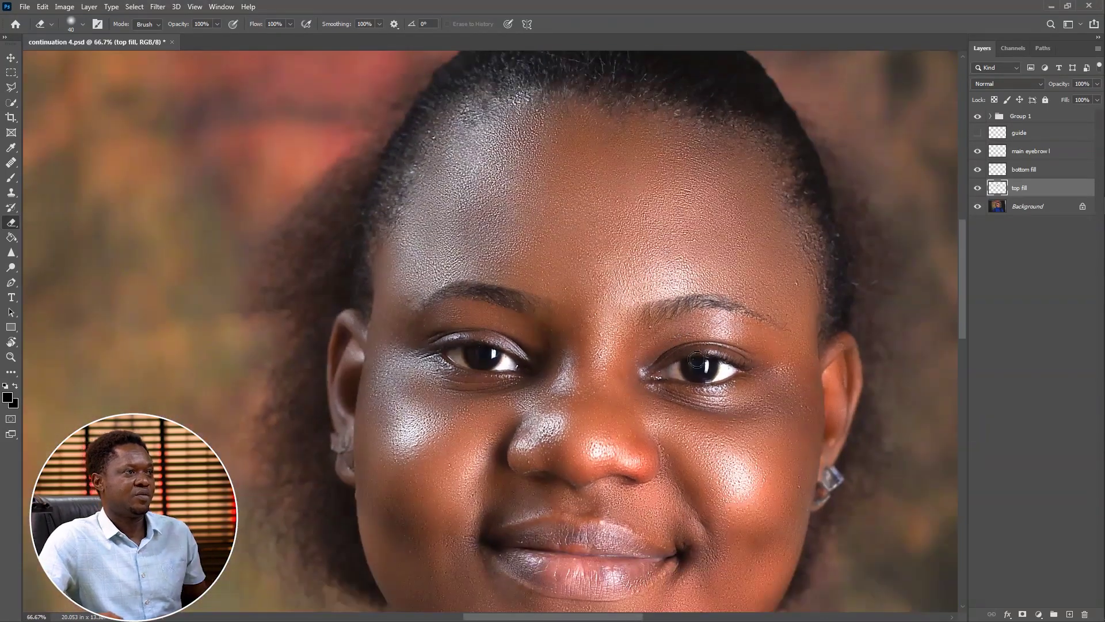
{"action": "key", "text": "ctrl+minus"}
{"action": "key", "text": "ctrl+plus"}
{"action": "key", "text": "ctrl+minus"}
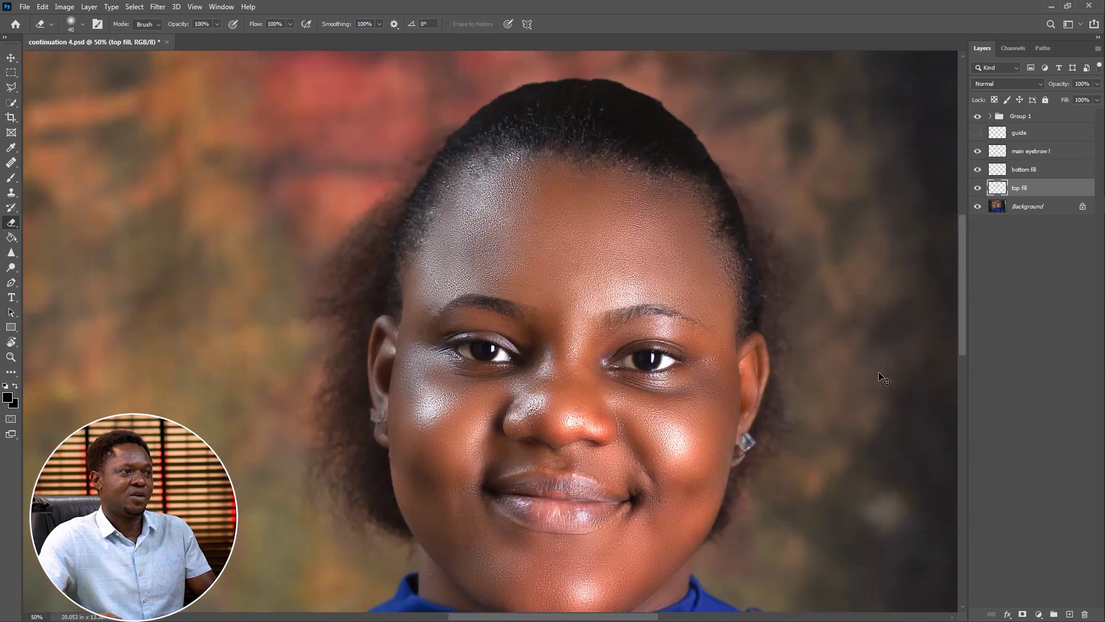
{"action": "key", "text": "ctrl+plus"}
{"action": "key", "text": "ctrl+minus"}
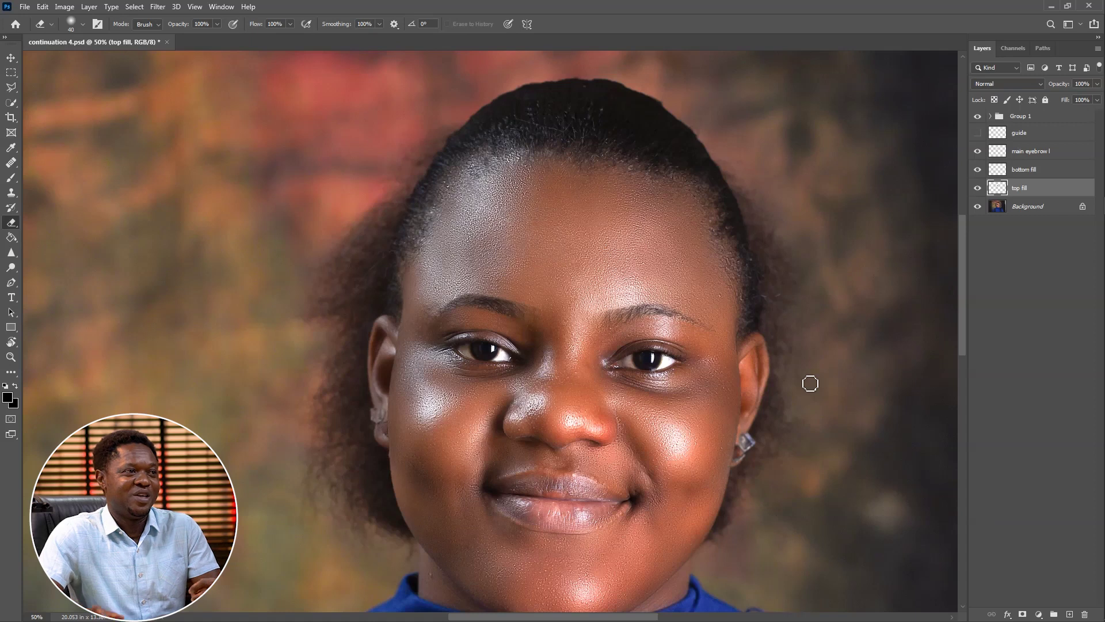
{"action": "key", "text": "ctrl+plus"}
{"action": "scroll", "coordinate": [811, 369], "scroll_direction": "right", "scroll_amount": 4}
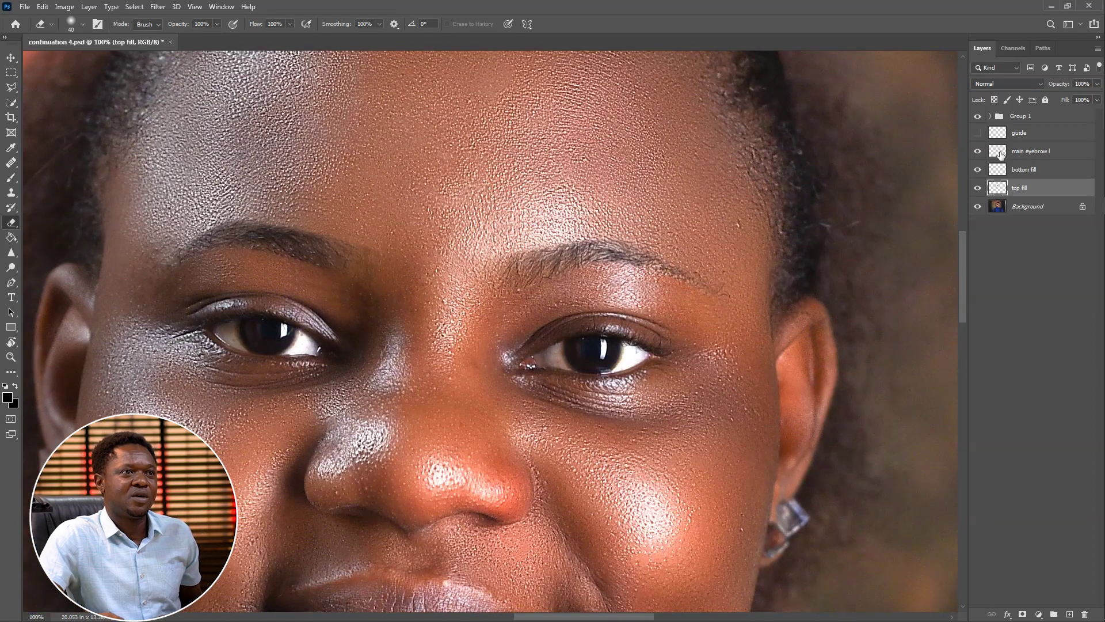
{"action": "key", "text": "ctrl+minus"}
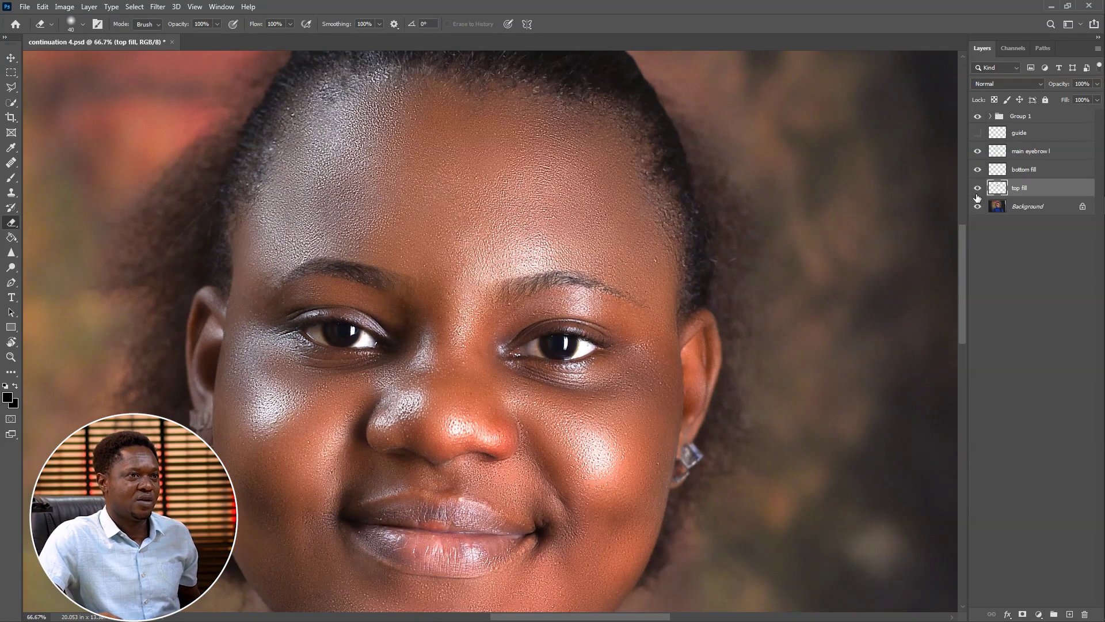
{"action": "left_click", "coordinate": [978, 207], "text": "alt"}
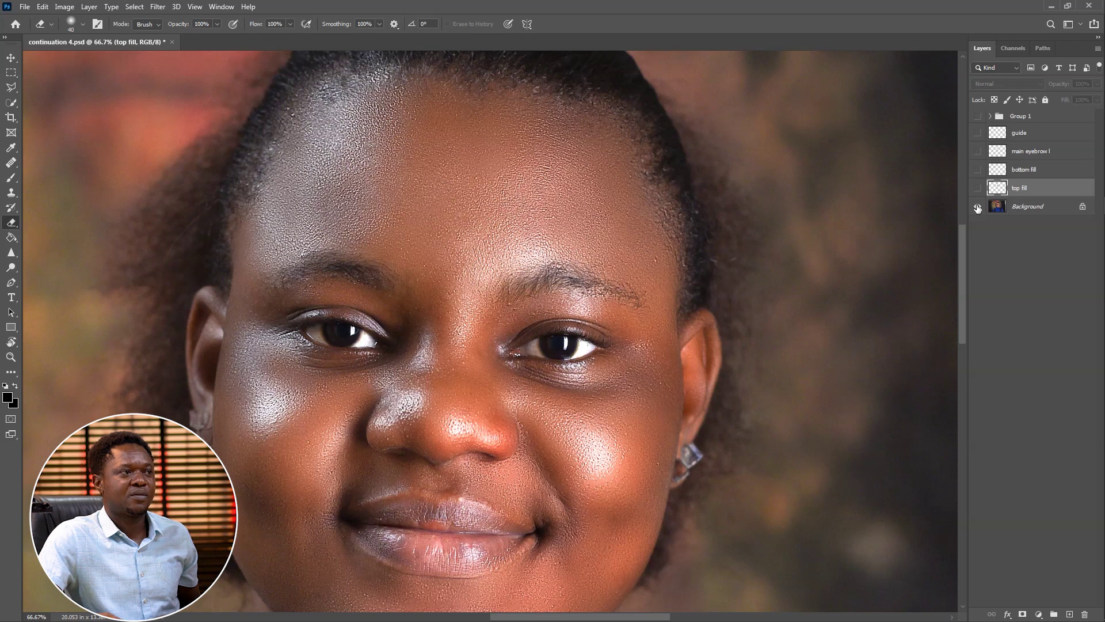
{"action": "left_click", "coordinate": [978, 207], "text": "alt"}
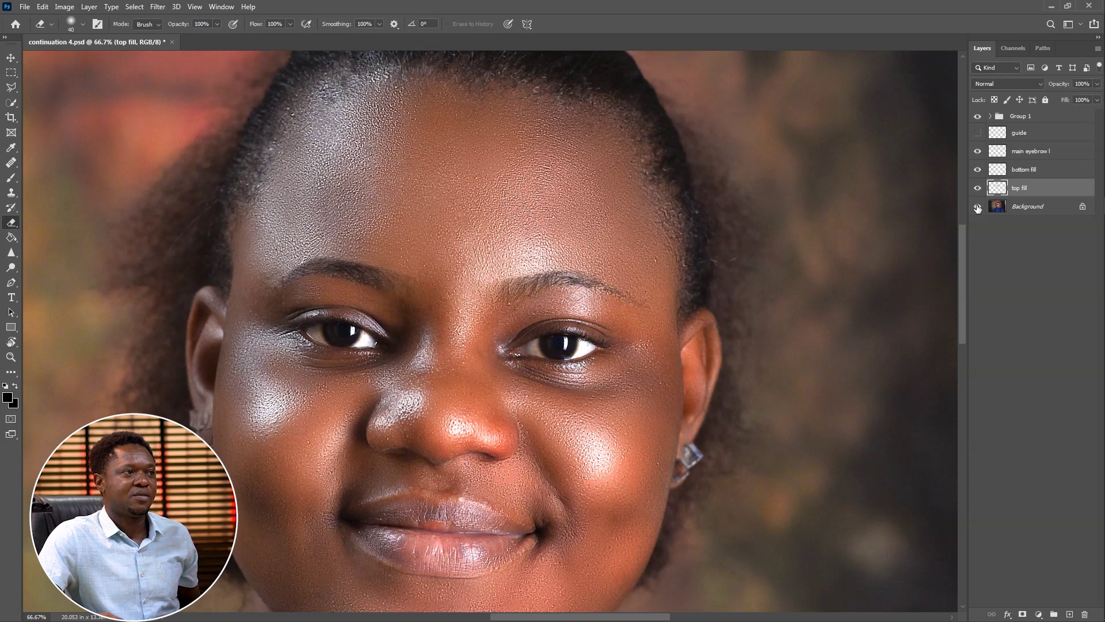
{"action": "left_click", "coordinate": [977, 207], "text": "alt"}
{"action": "left_click", "coordinate": [978, 206], "text": "alt"}
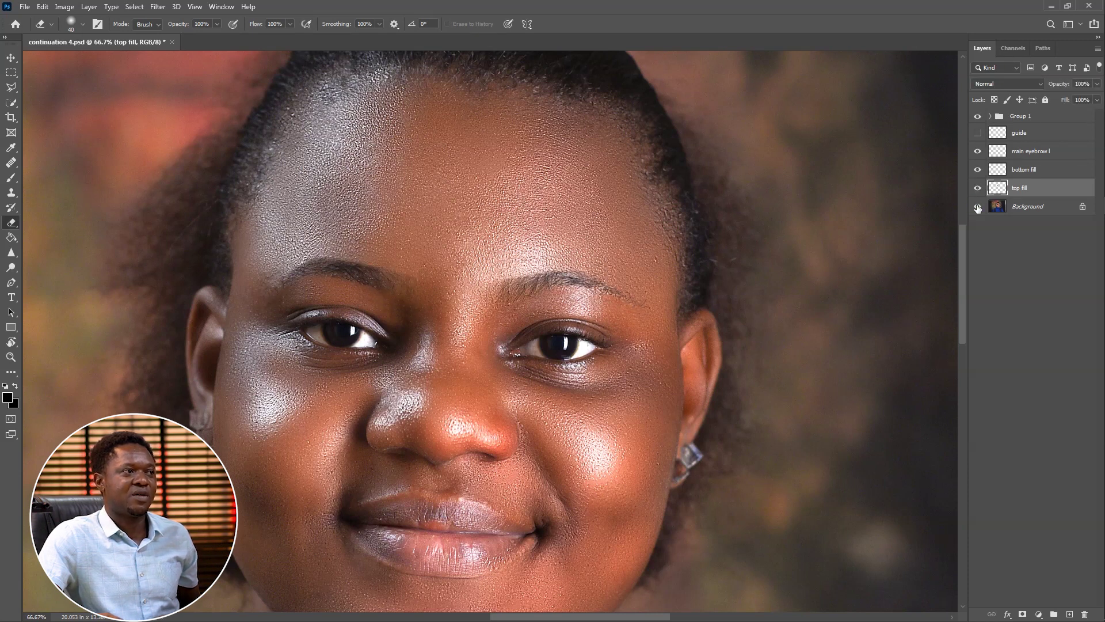
{"action": "left_click", "coordinate": [977, 206], "text": "alt"}
{"action": "left_click", "coordinate": [977, 206], "text": "alt"}
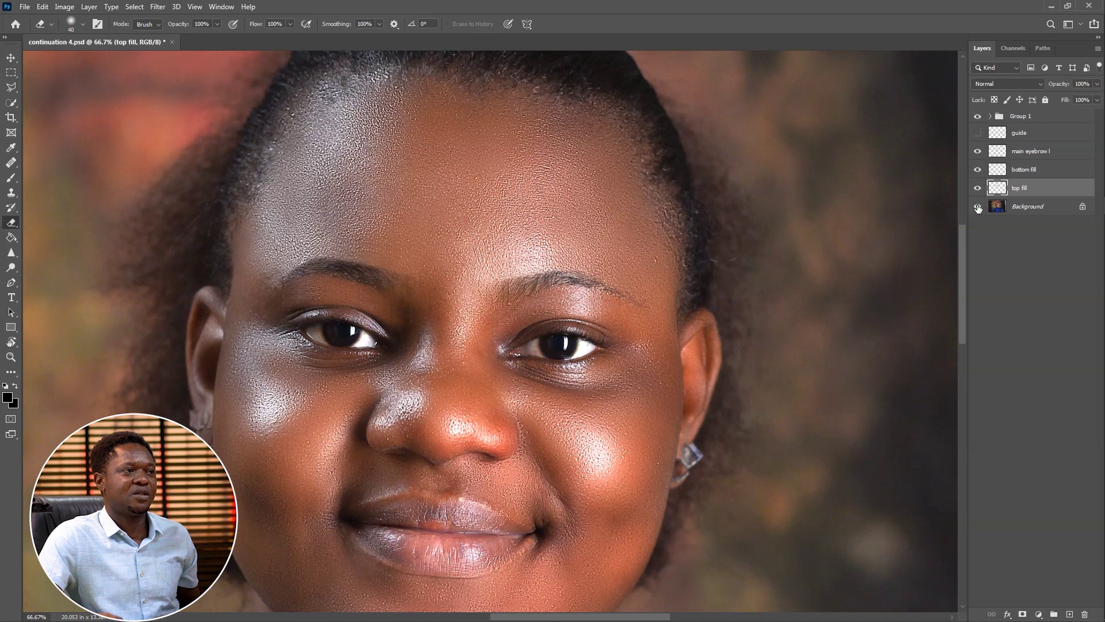
Darken the main eyebrow l layer with a Brightness/Contrast adjustment, setting the brightness to -52.
{"action": "left_click", "coordinate": [1023, 151]}
{"action": "key", "text": "ctrl+minus"}
{"action": "key", "text": "ctrl+minus"}
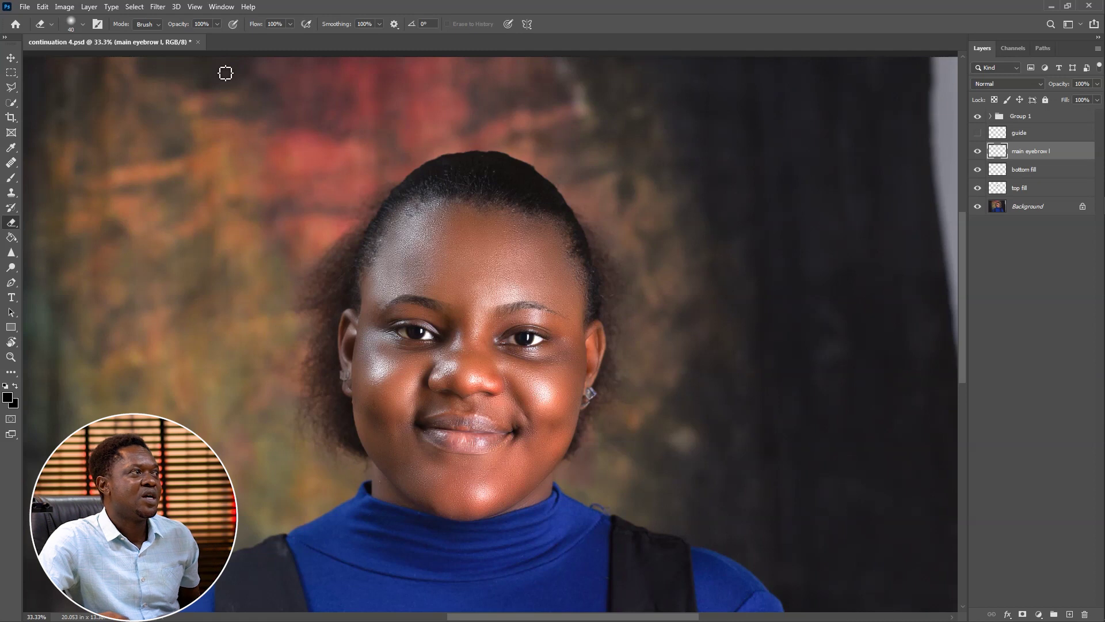
{"action": "left_click", "coordinate": [63, 7]}
{"action": "mouse_move", "coordinate": [86, 34]}
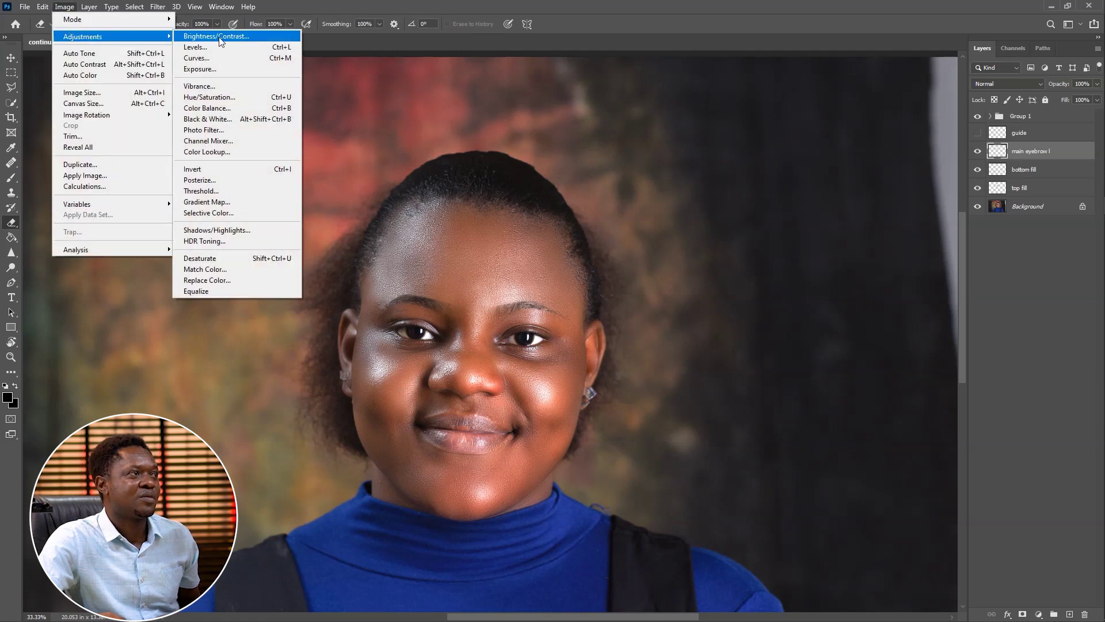
{"action": "left_click", "coordinate": [242, 33]}
{"action": "left_click_drag", "start_coordinate": [745, 431], "coordinate": [743, 431]}
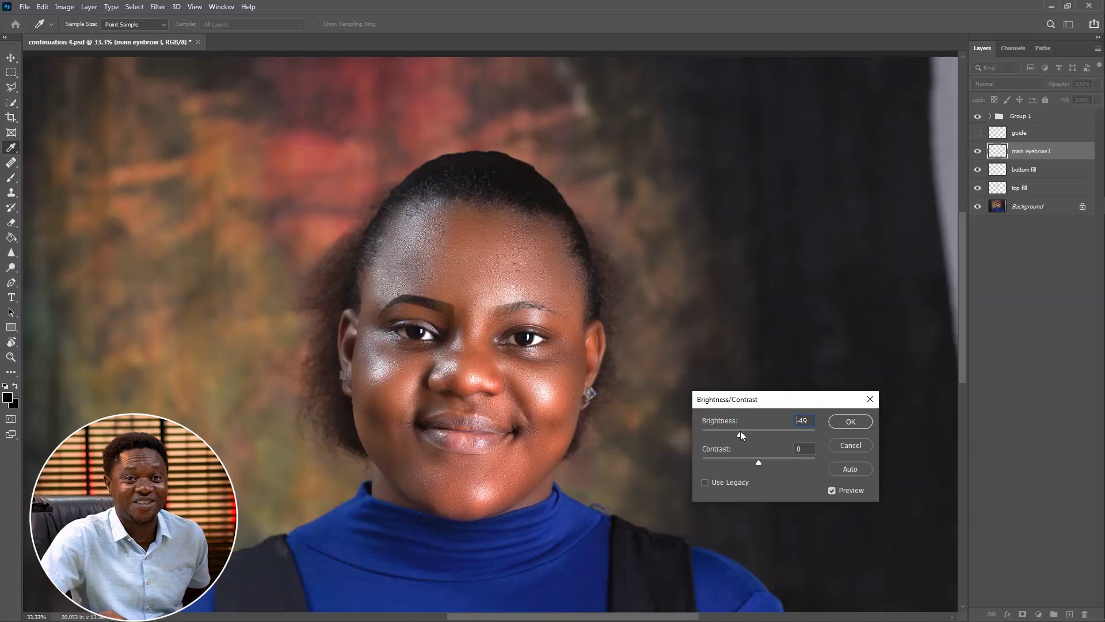
{"action": "left_click_drag", "start_coordinate": [740, 431], "coordinate": [742, 434]}
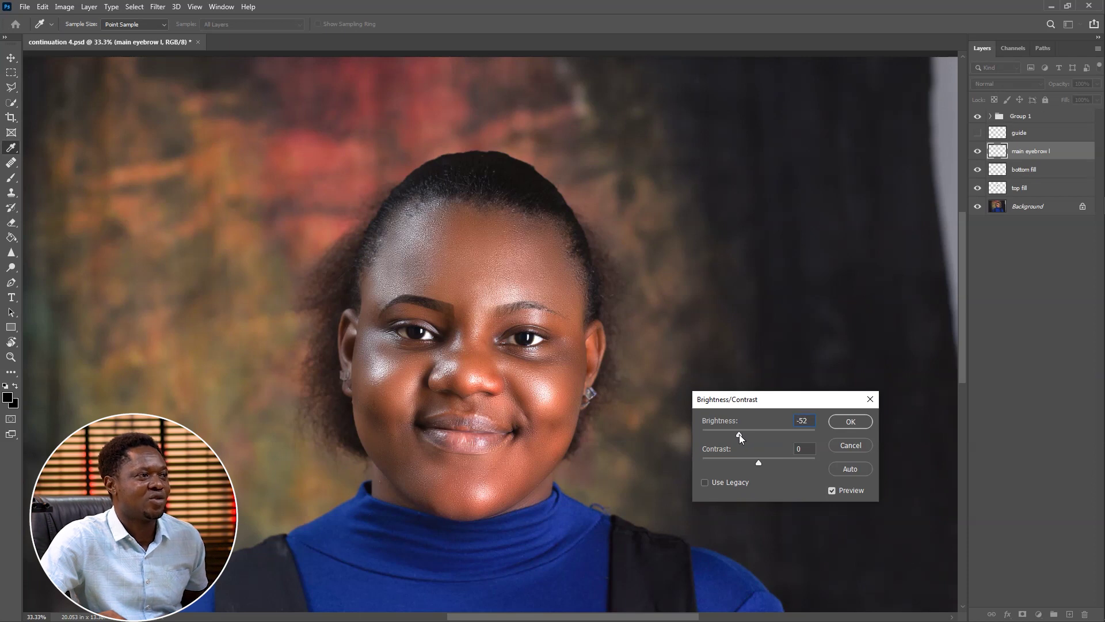
{"action": "key", "text": "Up"}
{"action": "key", "text": "Up"}
{"action": "key", "text": "Up"}
{"action": "key", "text": "Up"}
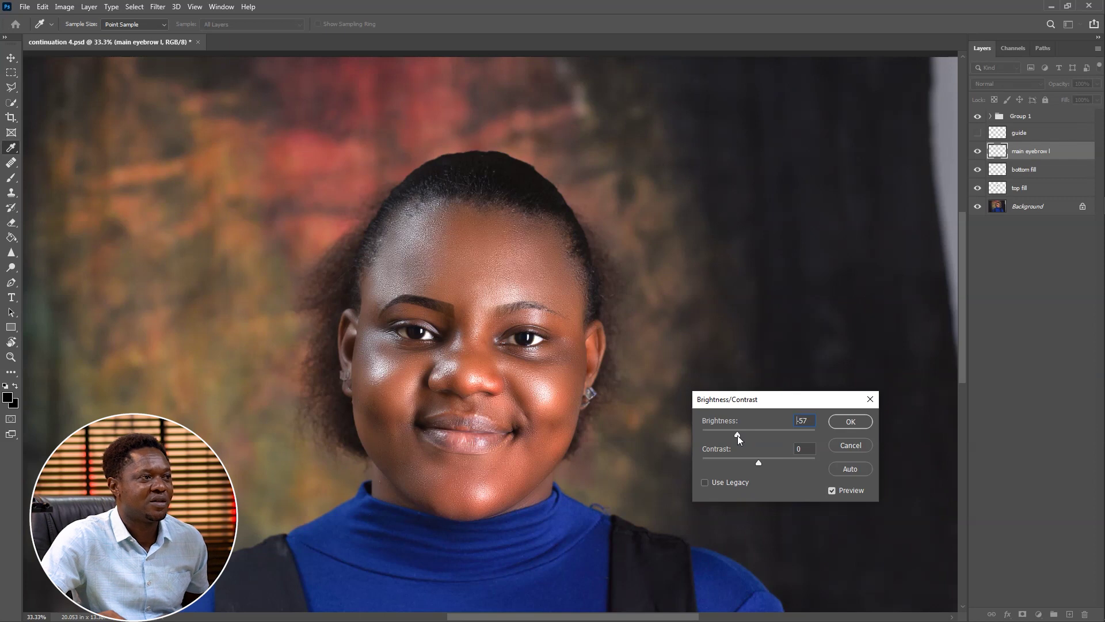
{"action": "left_click_drag", "start_coordinate": [744, 435], "coordinate": [739, 436]}
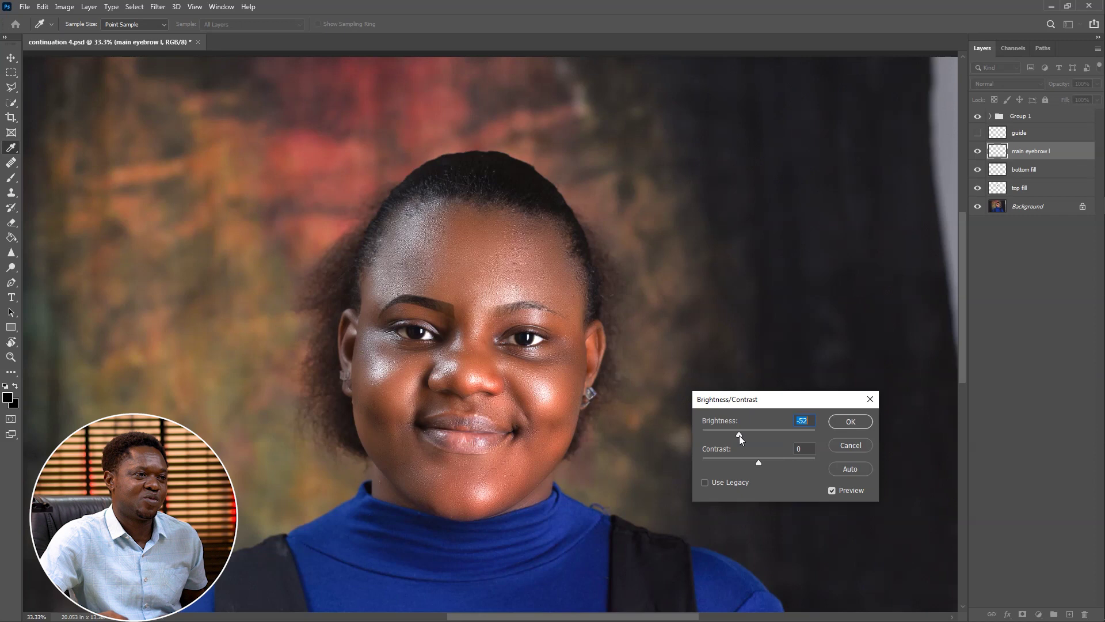
{"action": "left_click", "coordinate": [851, 422]}
{"action": "key", "text": "e"}
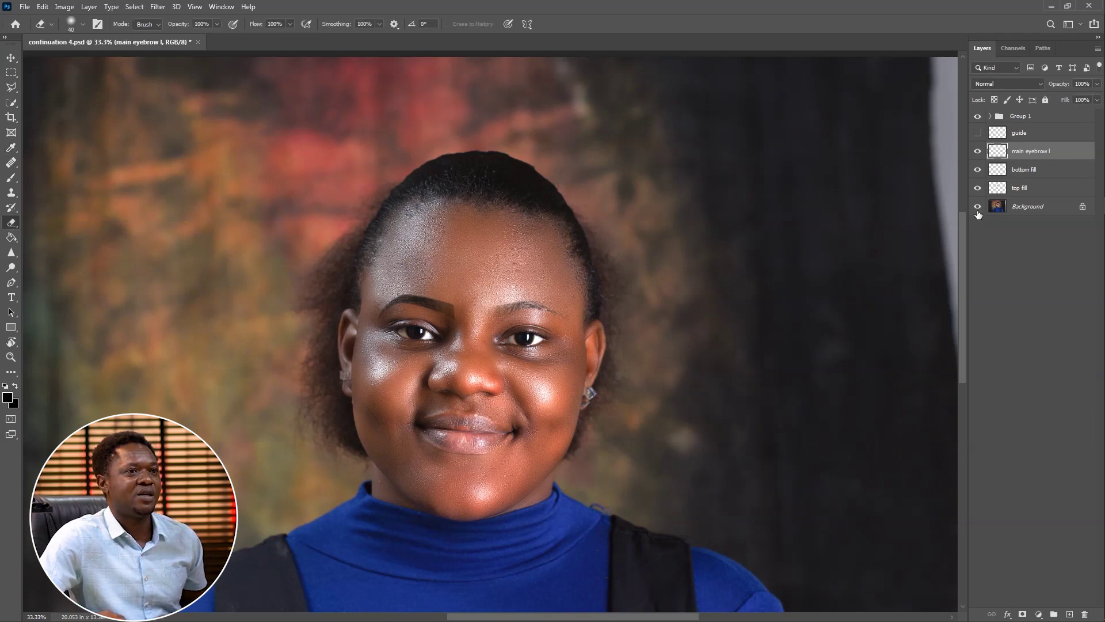
Darken the main eyebrow layer inside Group 1 with a Brightness/Contrast adjustment, setting the brightness to -61.
{"action": "left_click", "coordinate": [990, 116]}
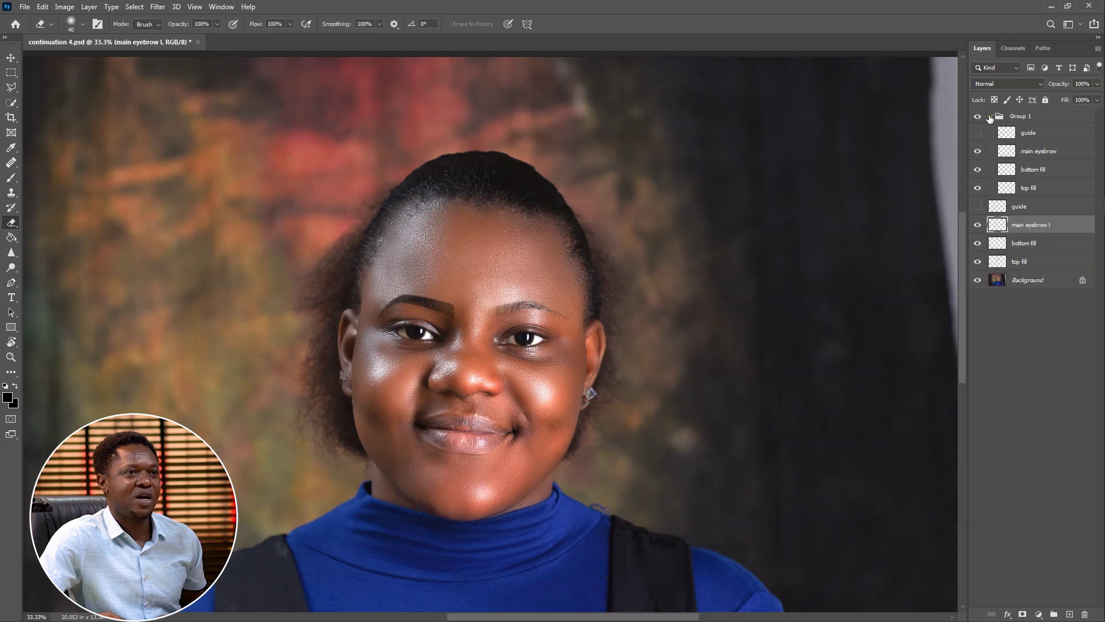
{"action": "left_click", "coordinate": [1042, 153]}
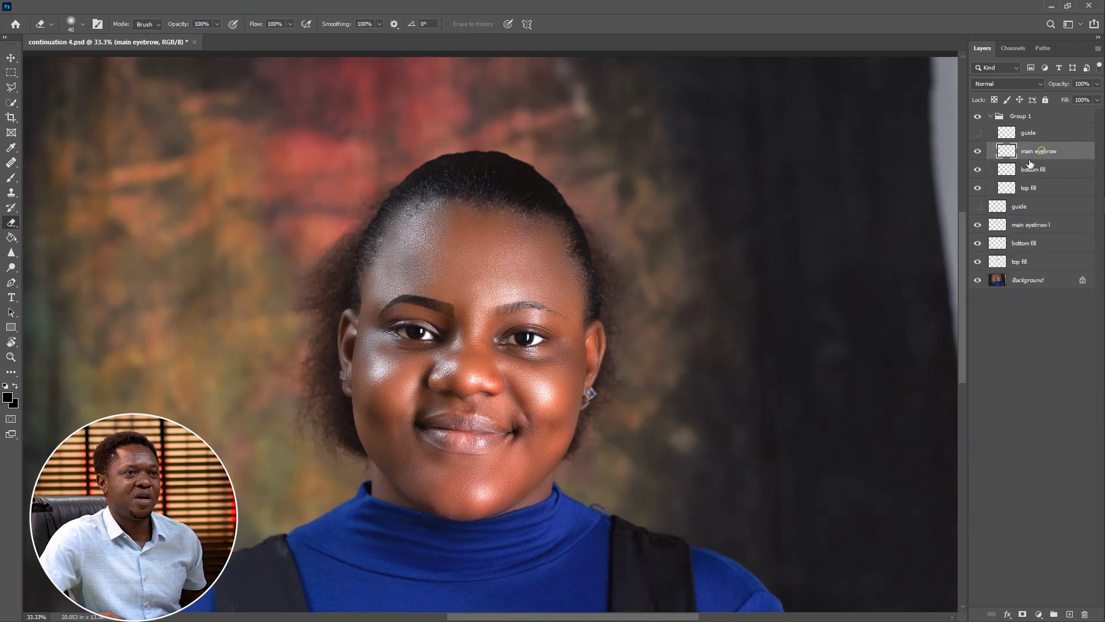
{"action": "left_click", "coordinate": [66, 7]}
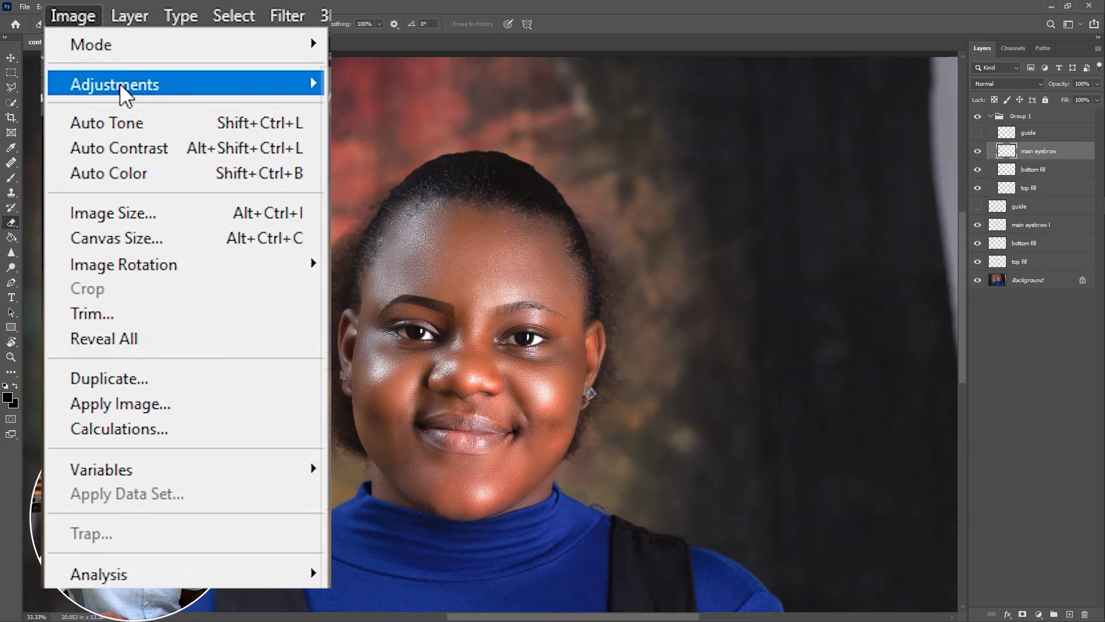
{"action": "mouse_move", "coordinate": [92, 88]}
{"action": "left_click", "coordinate": [432, 86]}
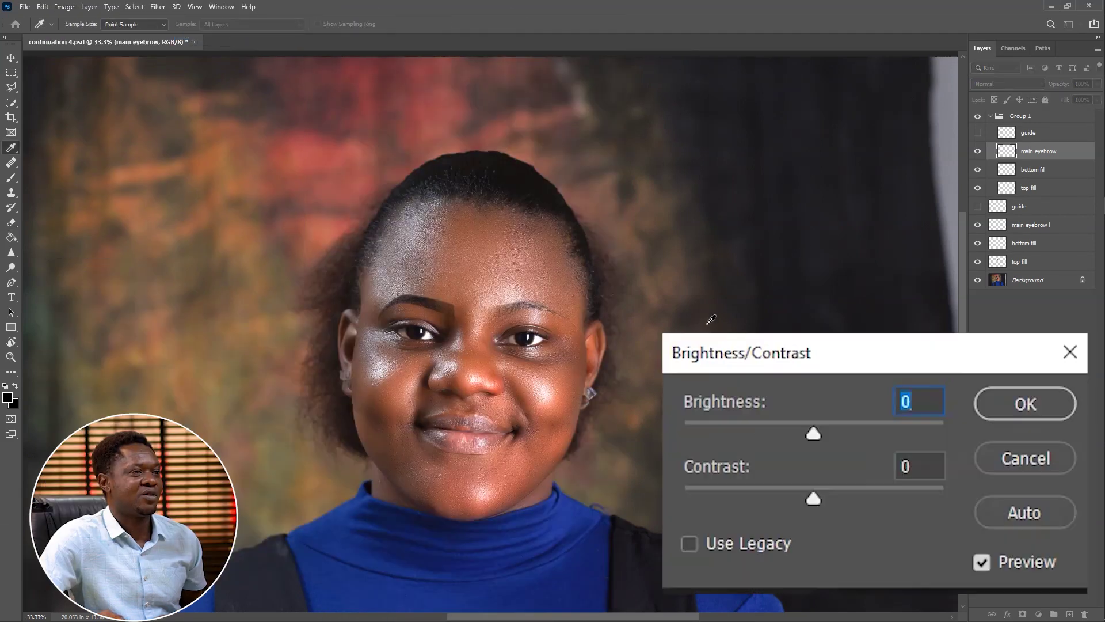
{"action": "left_click_drag", "start_coordinate": [807, 430], "coordinate": [770, 433]}
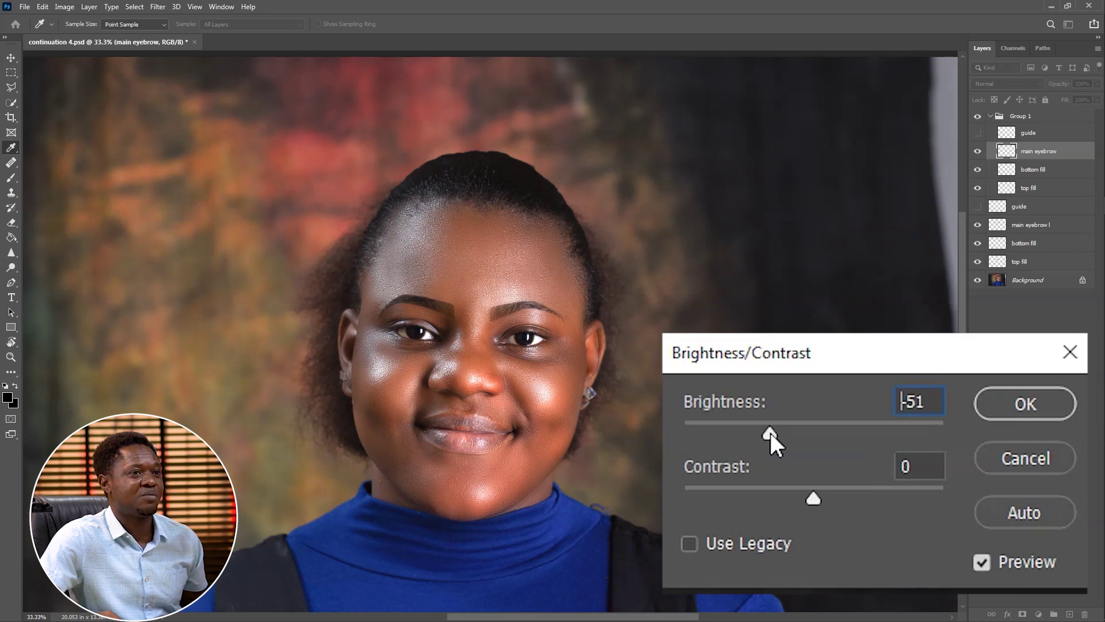
{"action": "left_click_drag", "start_coordinate": [770, 433], "coordinate": [765, 437]}
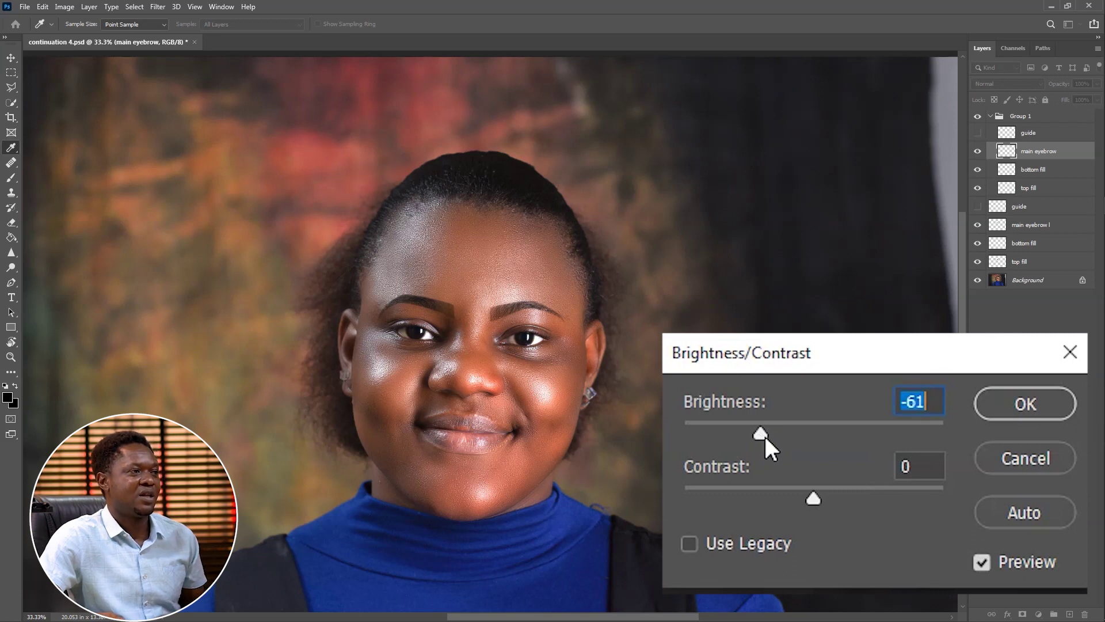
{"action": "left_click", "coordinate": [1030, 403]}
{"action": "key", "text": "e"}
Compare both darkened eyebrows with the untouched Background photo and examine their inner ends up close.
{"action": "key", "text": "ctrl+plus"}
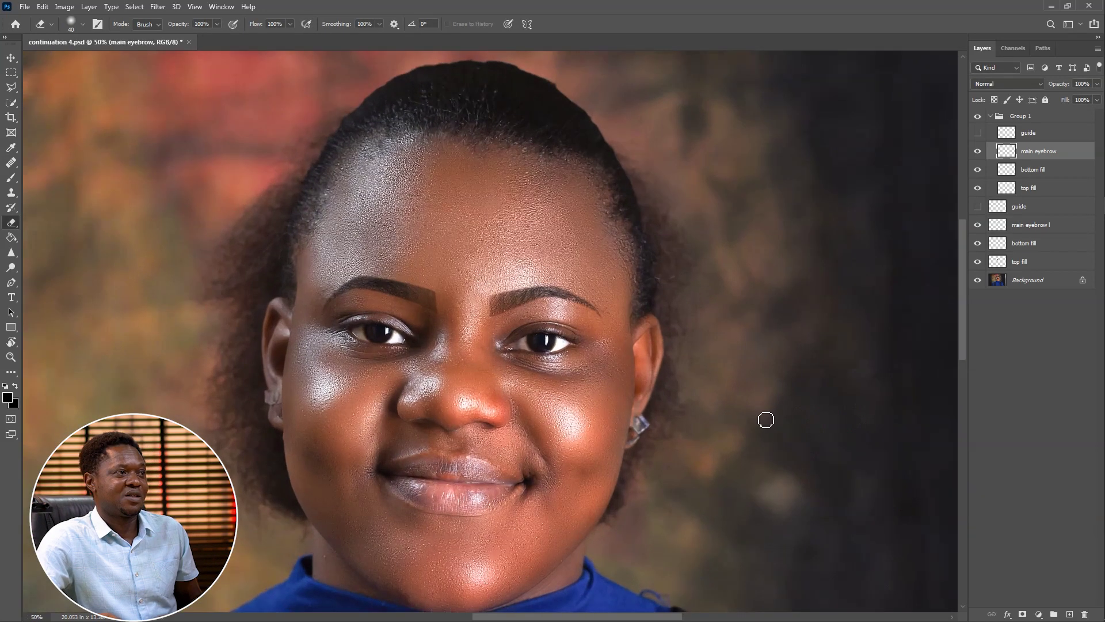
{"action": "left_click", "coordinate": [977, 281], "text": "alt"}
{"action": "left_click", "coordinate": [977, 281], "text": "alt"}
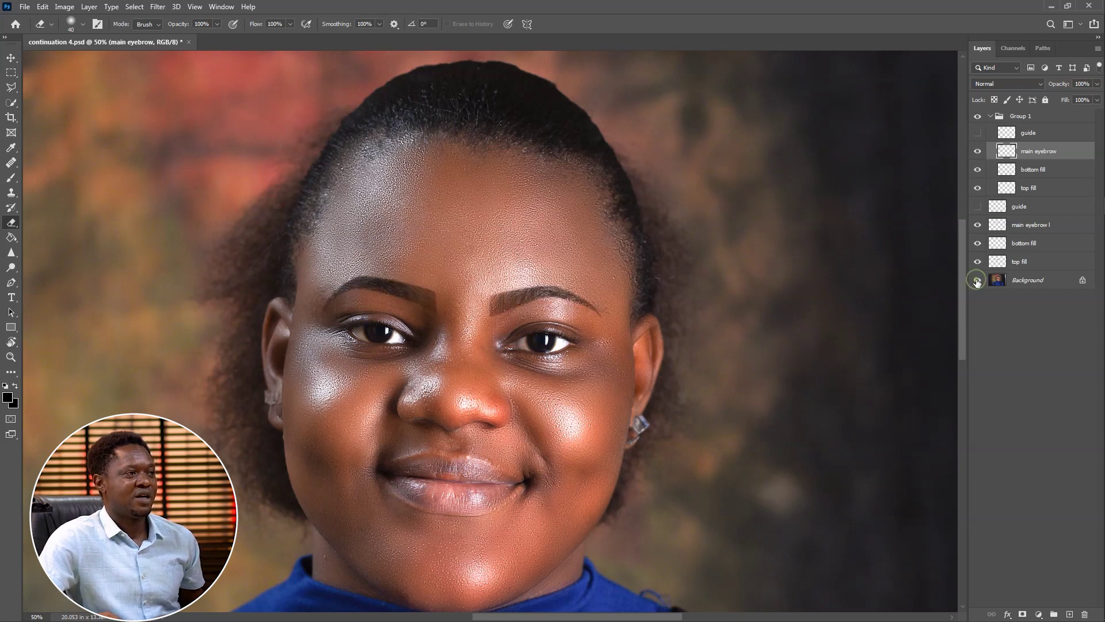
{"action": "left_click", "coordinate": [977, 281], "text": "alt"}
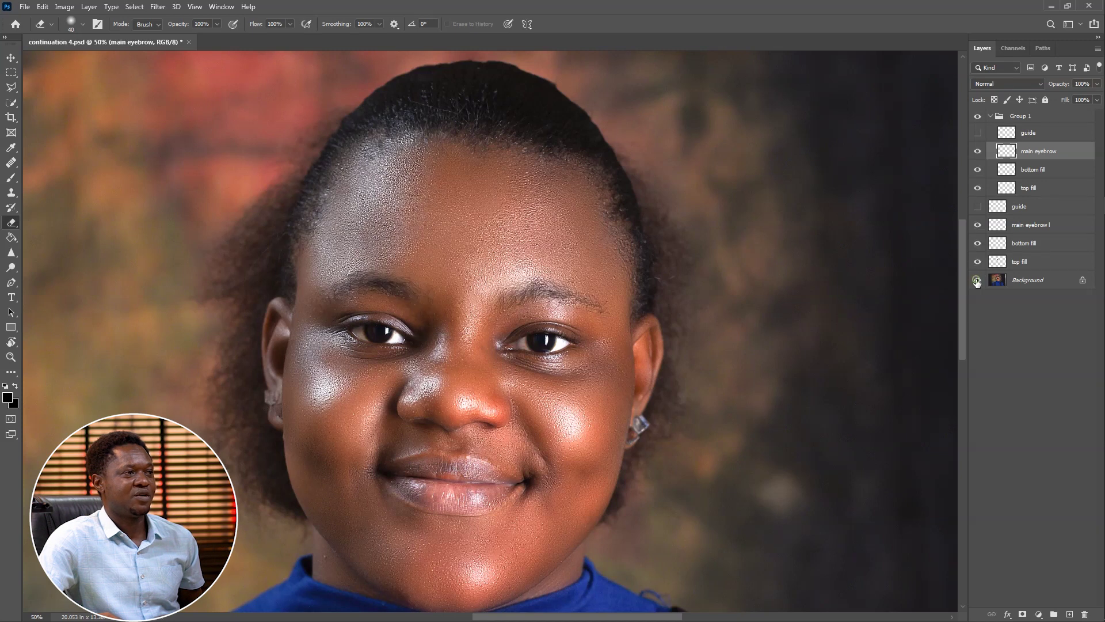
{"action": "left_click", "coordinate": [977, 281], "text": "alt"}
{"action": "key", "text": "ctrl+plus"}
{"action": "key", "text": "ctrl+plus"}
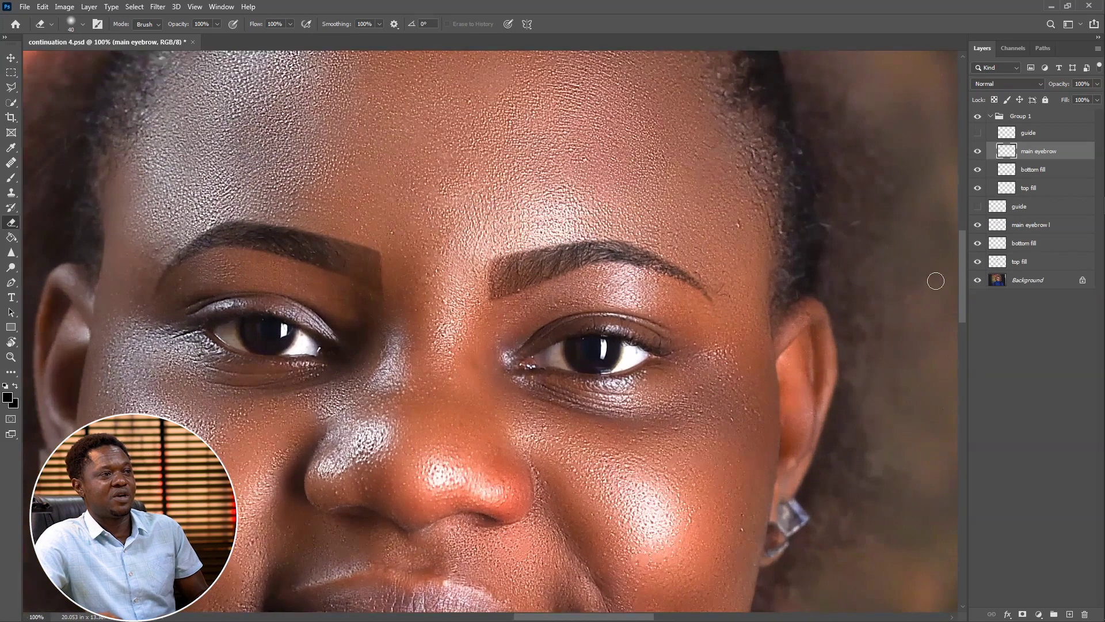
{"action": "left_click_drag", "start_coordinate": [577, 313], "coordinate": [665, 313]}
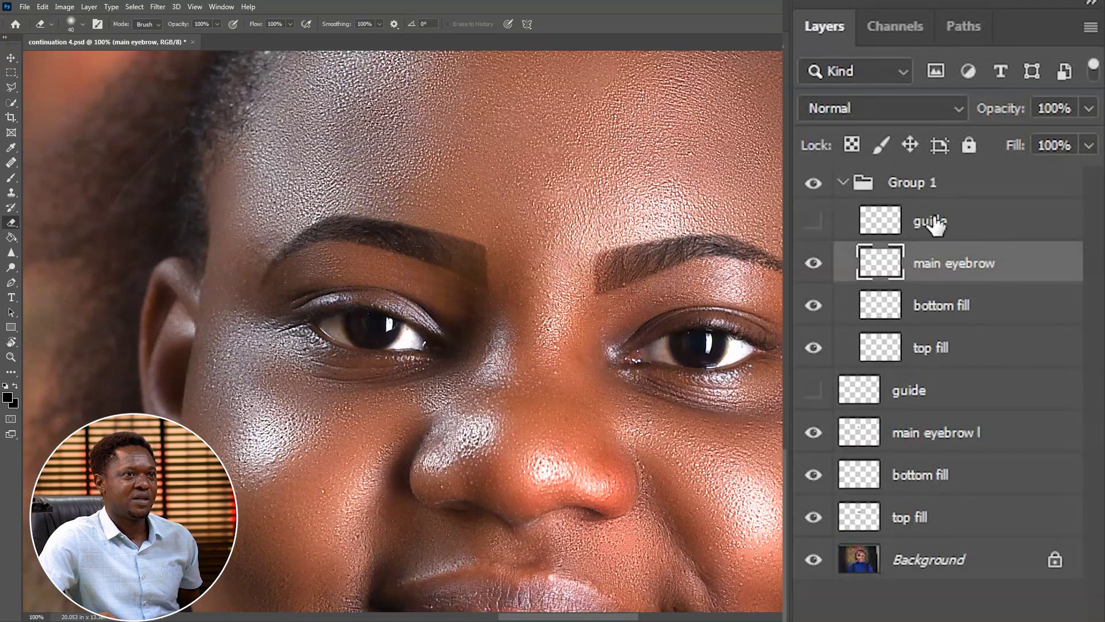
Soften the inner end of Group 1's main eyebrow with the Eraser at 34% opacity and 47% flow, and enlarge the eraser brush to 90.
{"action": "left_click_drag", "start_coordinate": [542, 63], "coordinate": [454, 92]}
{"action": "left_click_drag", "start_coordinate": [727, 61], "coordinate": [656, 95]}
{"action": "left_click", "coordinate": [591, 266]}
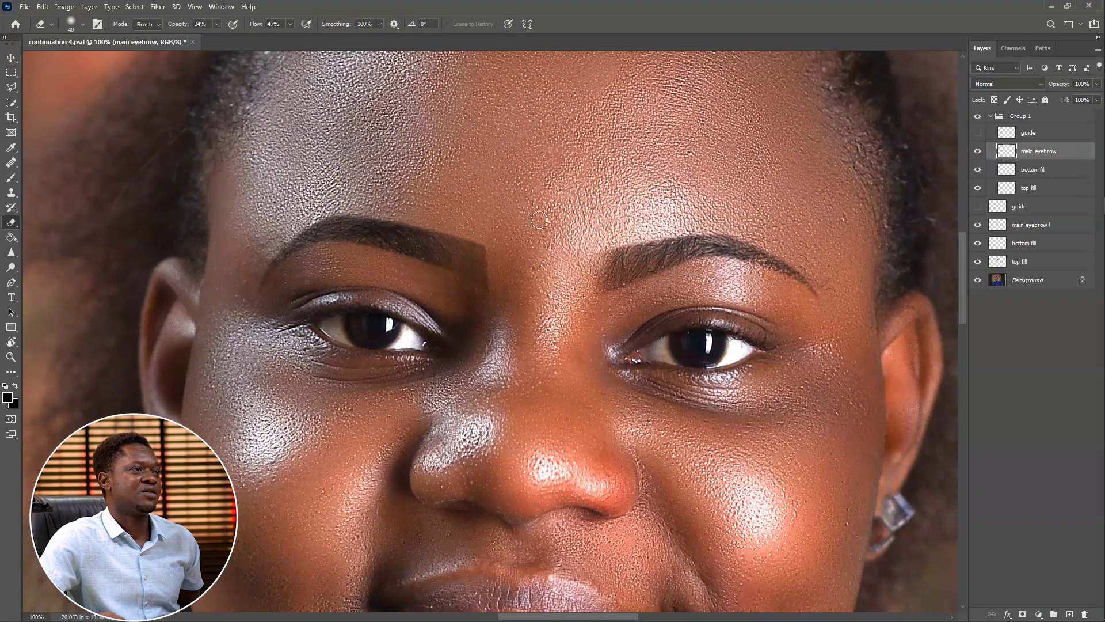
{"action": "key", "text": "bracketright"}
{"action": "key", "text": "bracketright"}
{"action": "key", "text": "bracketright"}
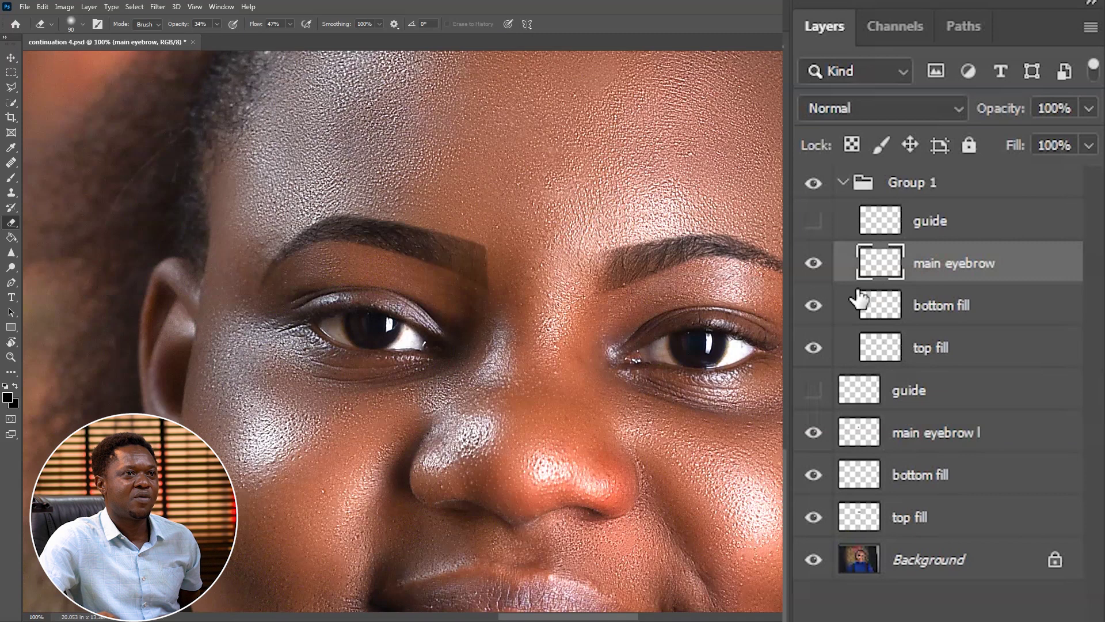
Group the loose guide, main eyebrow l, bottom fill and top fill layers, and toggle each eyebrow group's visibility to check it.
{"action": "left_click", "coordinate": [915, 393]}
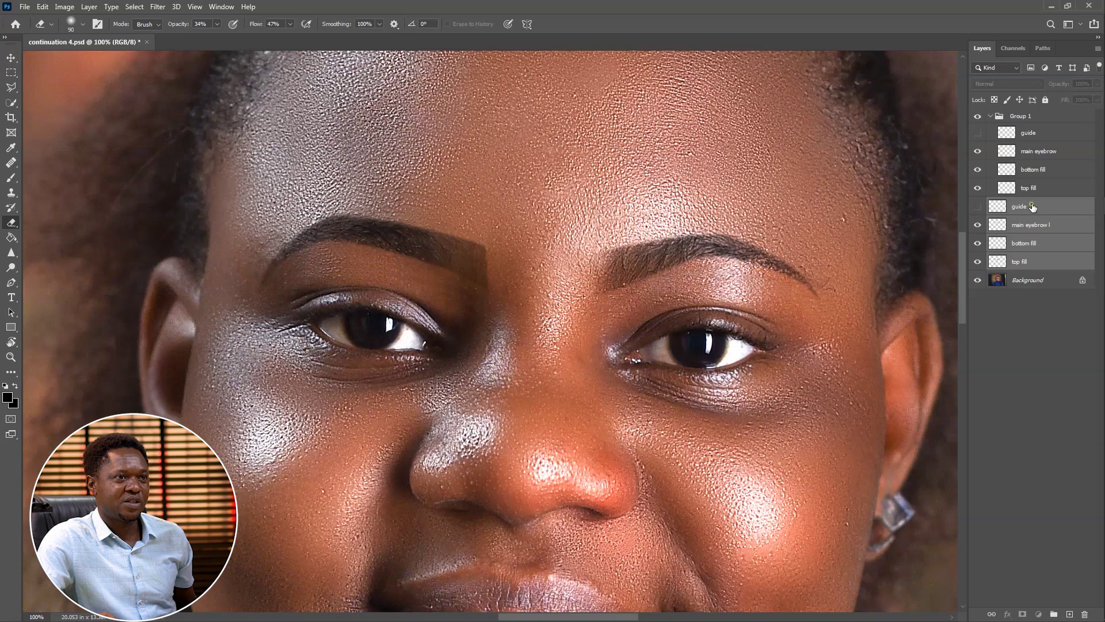
{"action": "left_click", "coordinate": [1032, 207]}
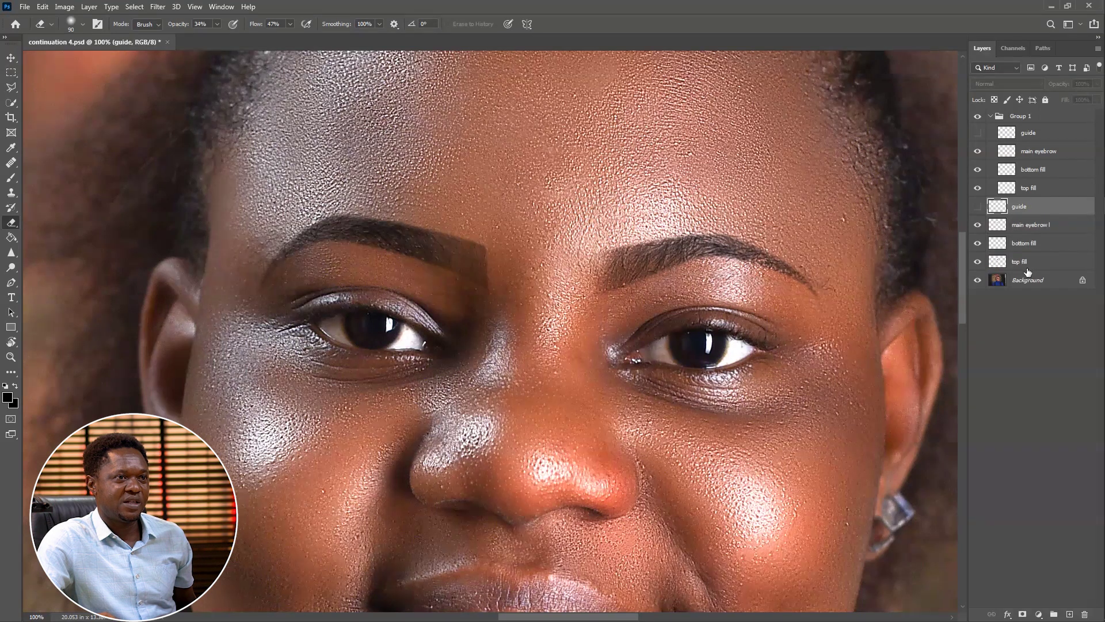
{"action": "left_click", "coordinate": [1029, 266], "text": "shift"}
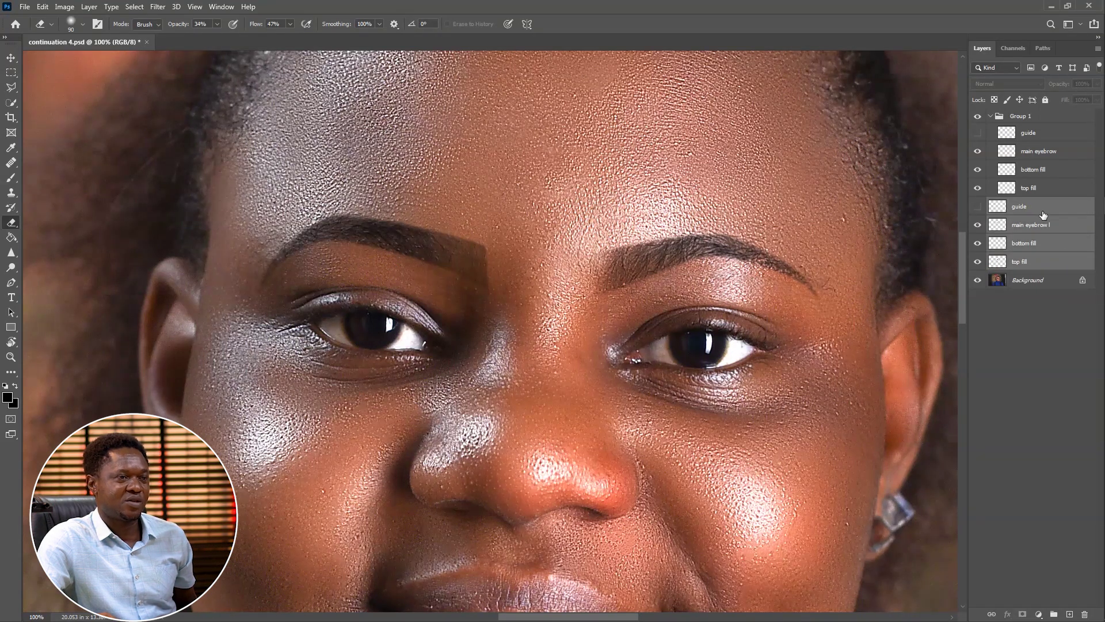
{"action": "key", "text": "ctrl+g"}
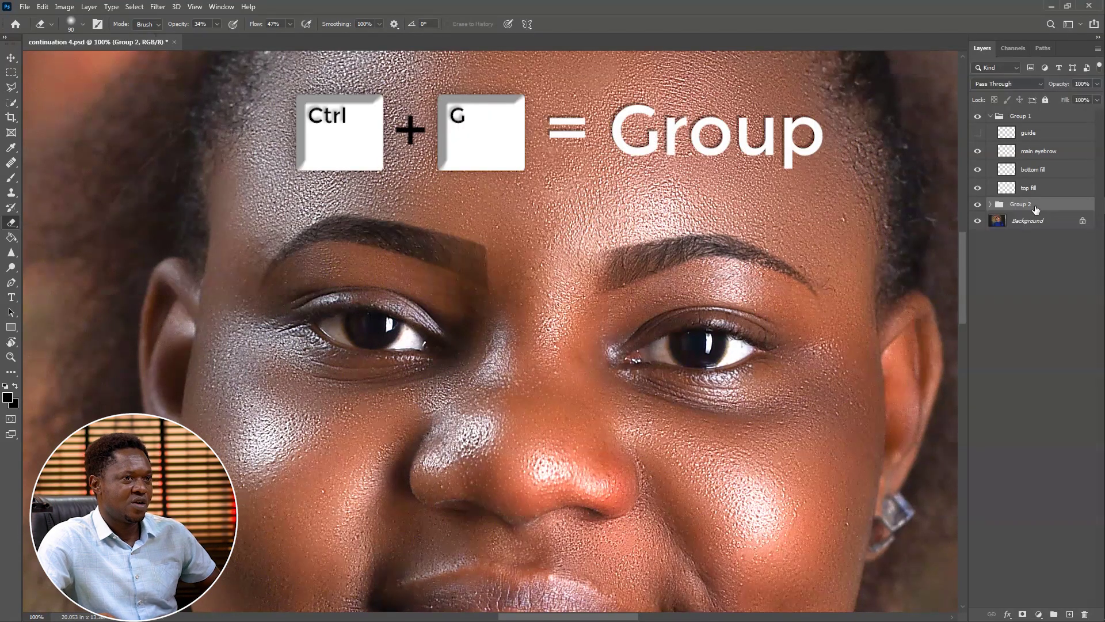
{"action": "left_click", "coordinate": [978, 205]}
{"action": "left_click", "coordinate": [978, 205]}
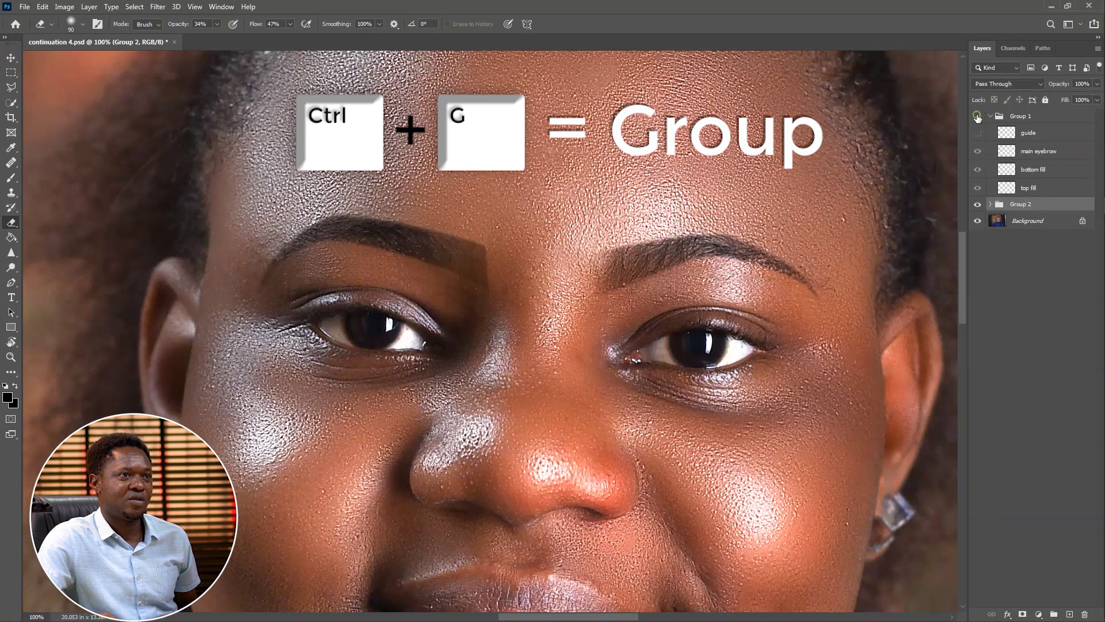
{"action": "left_click", "coordinate": [978, 117]}
{"action": "left_click", "coordinate": [978, 117]}
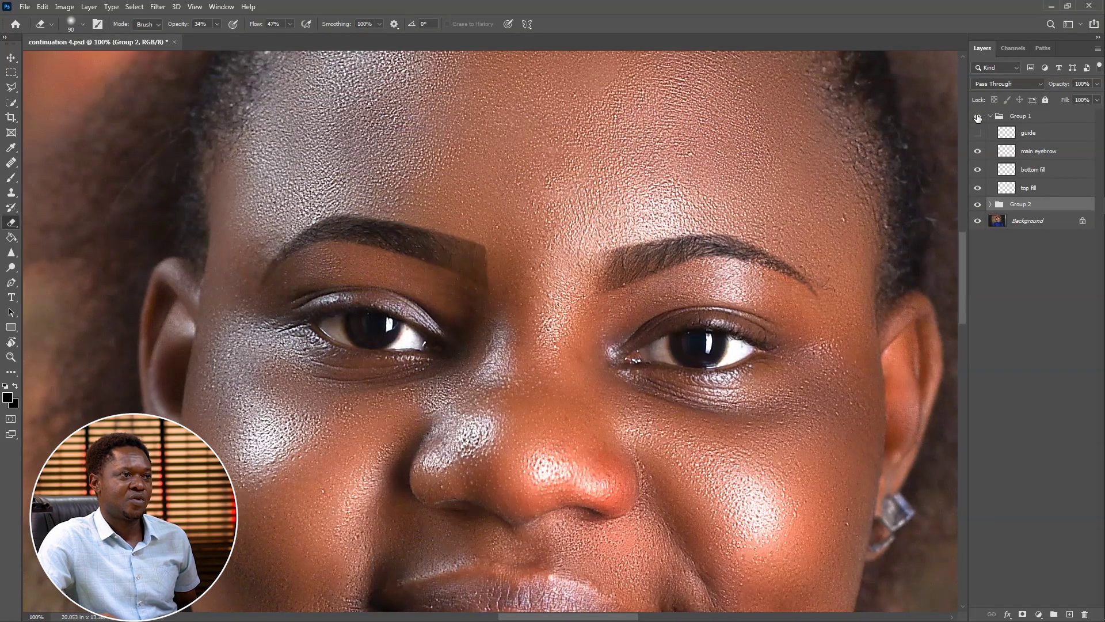
Soften the inner end of the main eyebrow l layer with the Eraser at 34% opacity and 47% flow.
{"action": "left_click", "coordinate": [990, 205]}
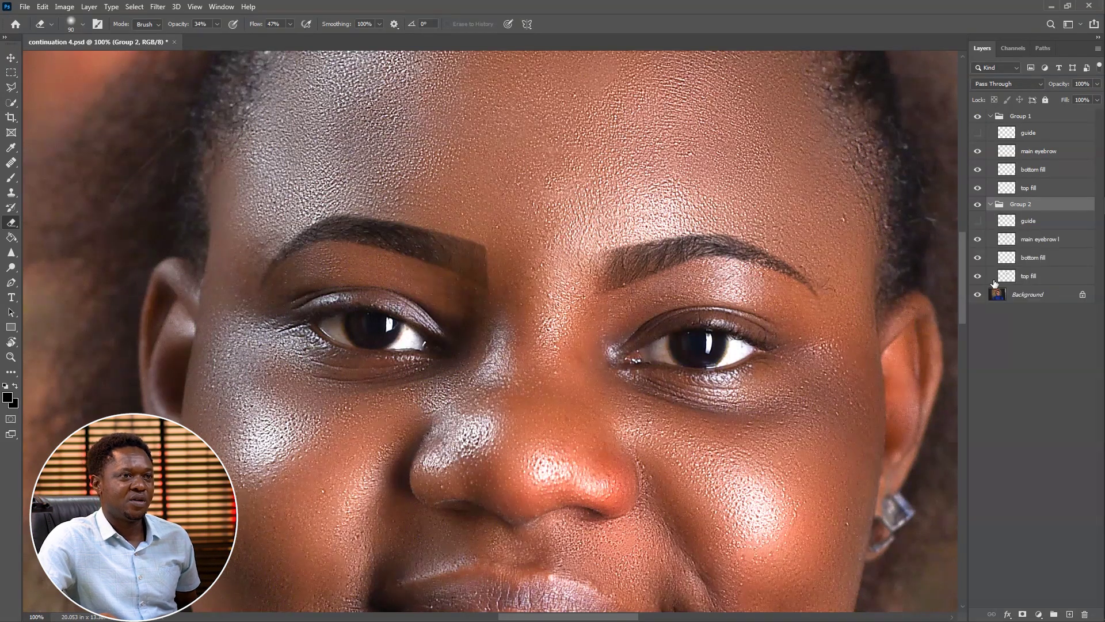
{"action": "left_click", "coordinate": [1026, 242]}
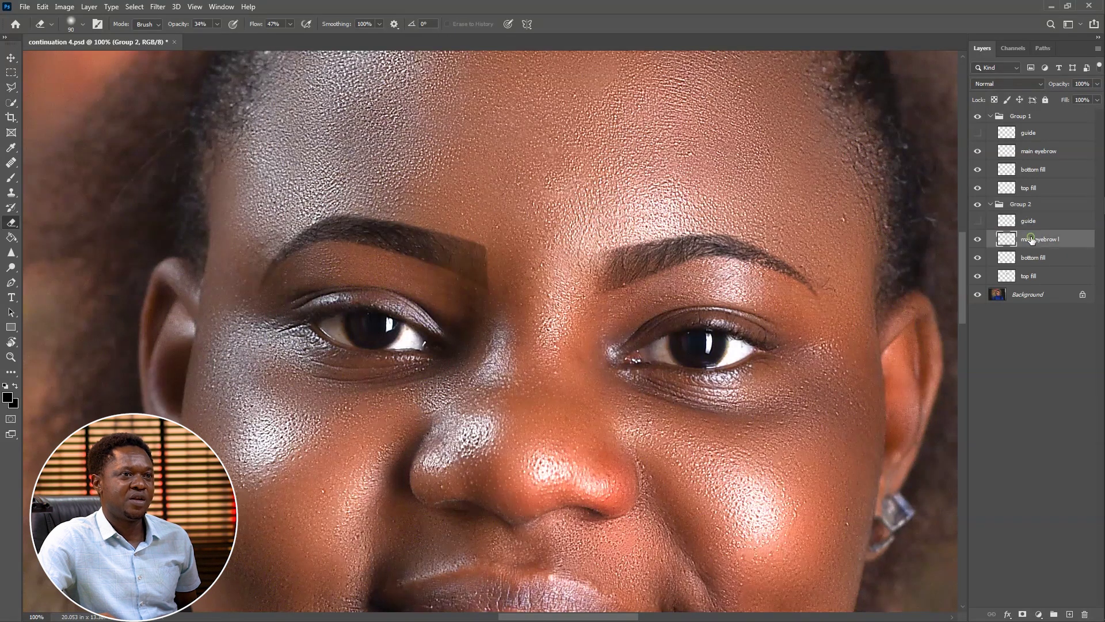
{"action": "mouse_move", "coordinate": [479, 256]}
{"action": "left_mouse_down"}
{"action": "mouse_move", "coordinate": [489, 264]}
{"action": "mouse_move", "coordinate": [477, 265]}
{"action": "mouse_move", "coordinate": [479, 245]}
{"action": "mouse_move", "coordinate": [481, 279]}
{"action": "mouse_move", "coordinate": [484, 249]}
{"action": "mouse_move", "coordinate": [517, 306]}
{"action": "left_mouse_up"}
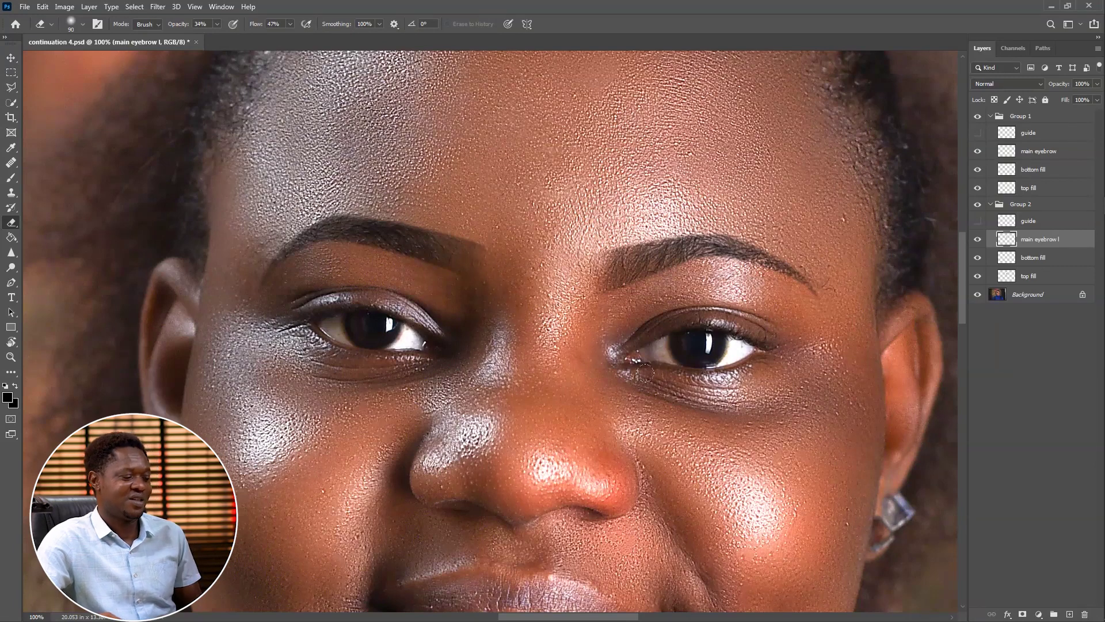
Examine both finished eyebrows up close and across the whole portrait, and compare them repeatedly with the untouched Background photo.
{"action": "key", "text": "ctrl+0"}
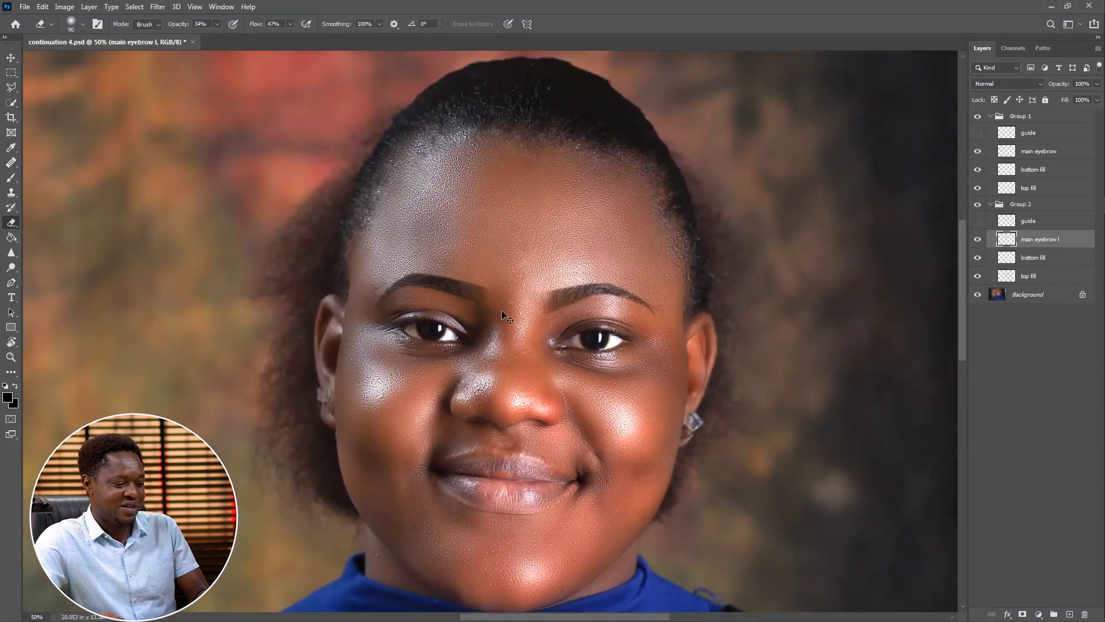
{"action": "scroll", "coordinate": [502, 309], "scroll_direction": "up", "scroll_amount": 3}
{"action": "scroll", "coordinate": [452, 305], "scroll_direction": "up", "scroll_amount": 2}
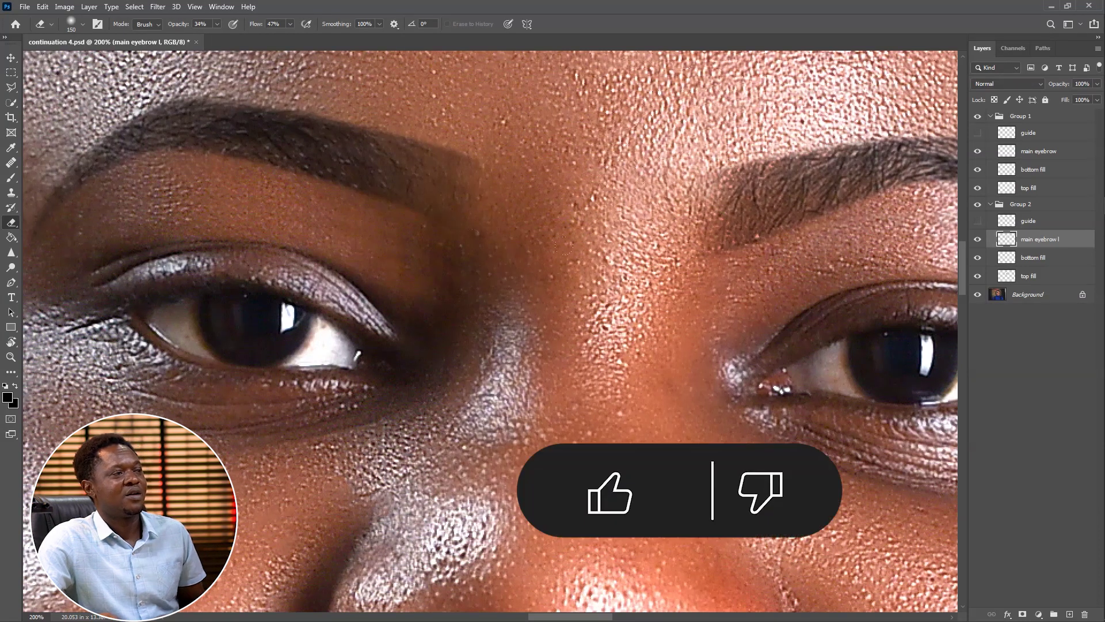
{"action": "scroll", "coordinate": [555, 313], "scroll_direction": "down", "scroll_amount": 2}
{"action": "scroll", "coordinate": [582, 381], "scroll_direction": "down", "scroll_amount": 3}
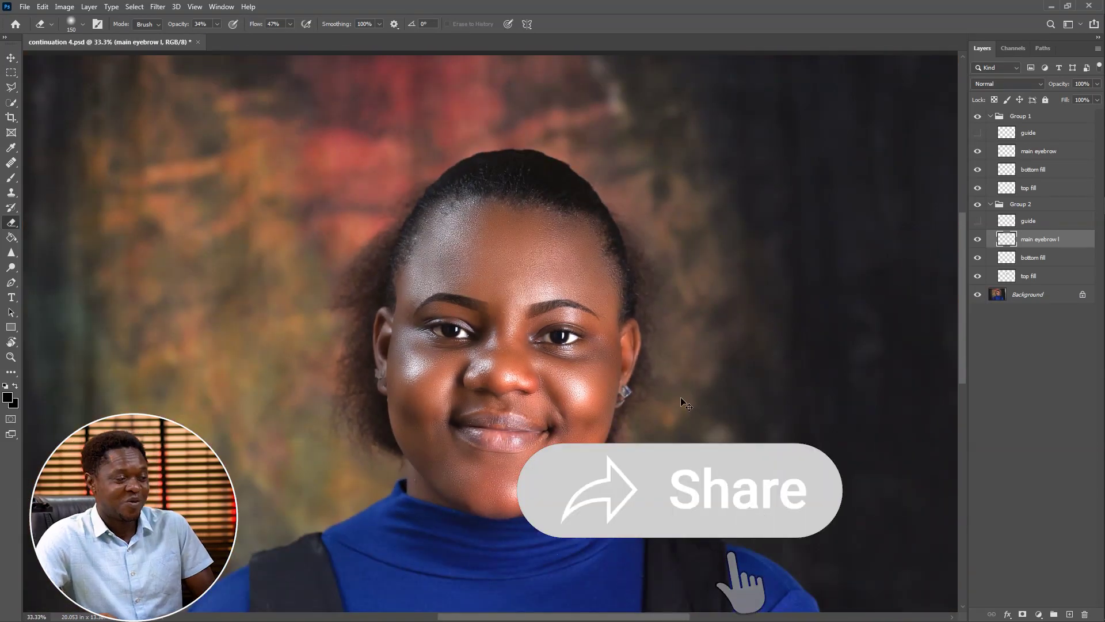
{"action": "scroll", "coordinate": [683, 397], "scroll_direction": "down", "scroll_amount": 1}
{"action": "scroll", "coordinate": [683, 400], "scroll_direction": "up", "scroll_amount": 3}
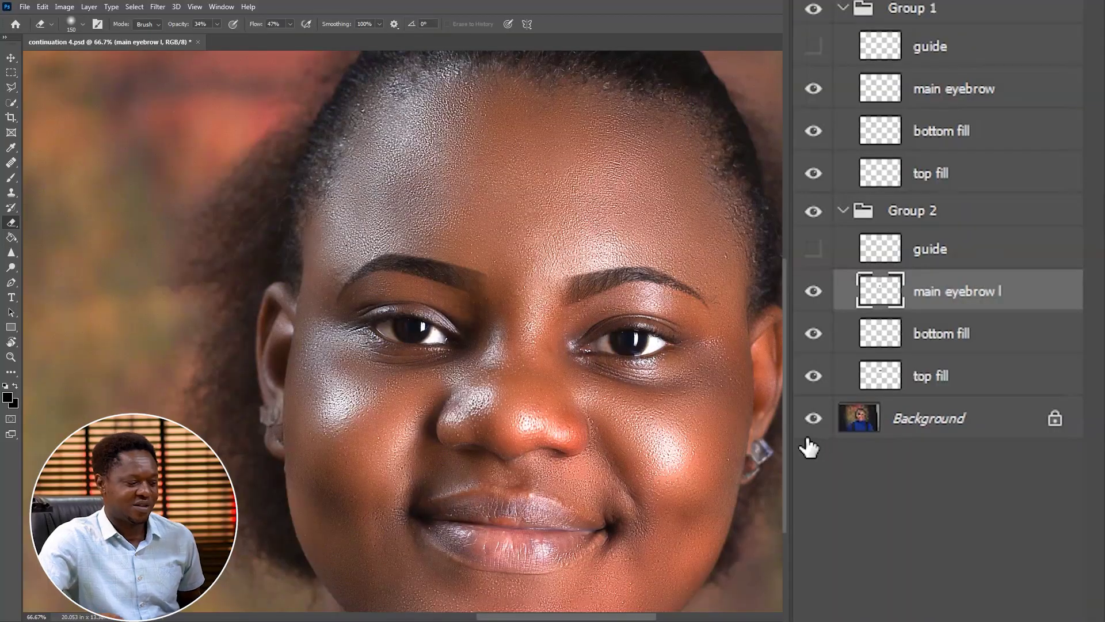
{"action": "scroll", "coordinate": [490, 350], "scroll_direction": "up", "scroll_amount": 1}
{"action": "left_click_drag", "start_coordinate": [775, 345], "coordinate": [654, 314]}
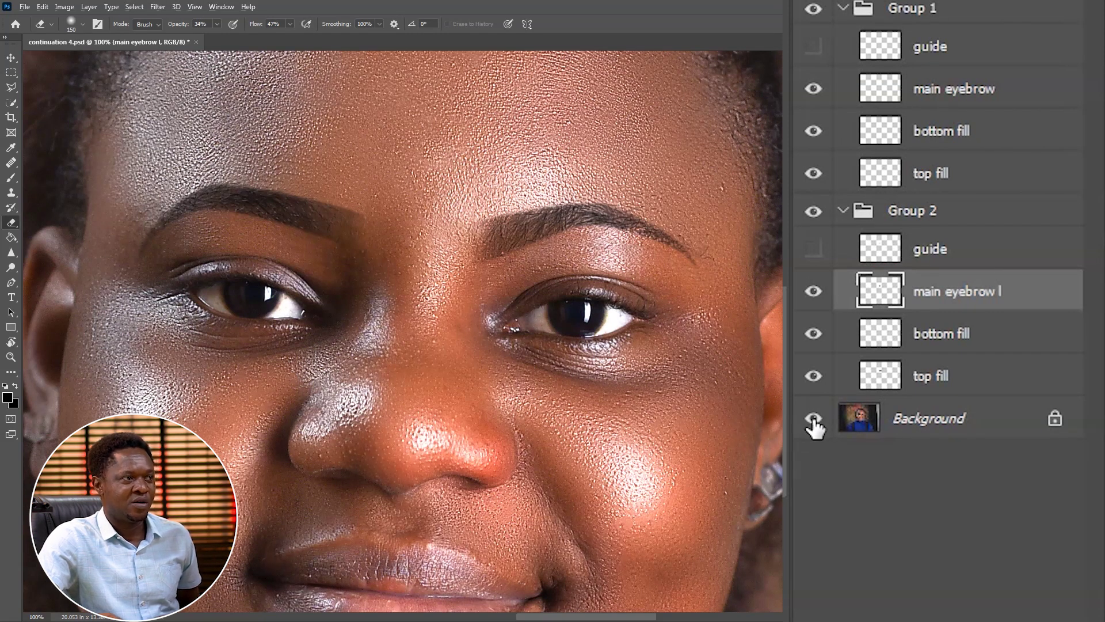
{"action": "left_click", "coordinate": [813, 421], "text": "alt"}
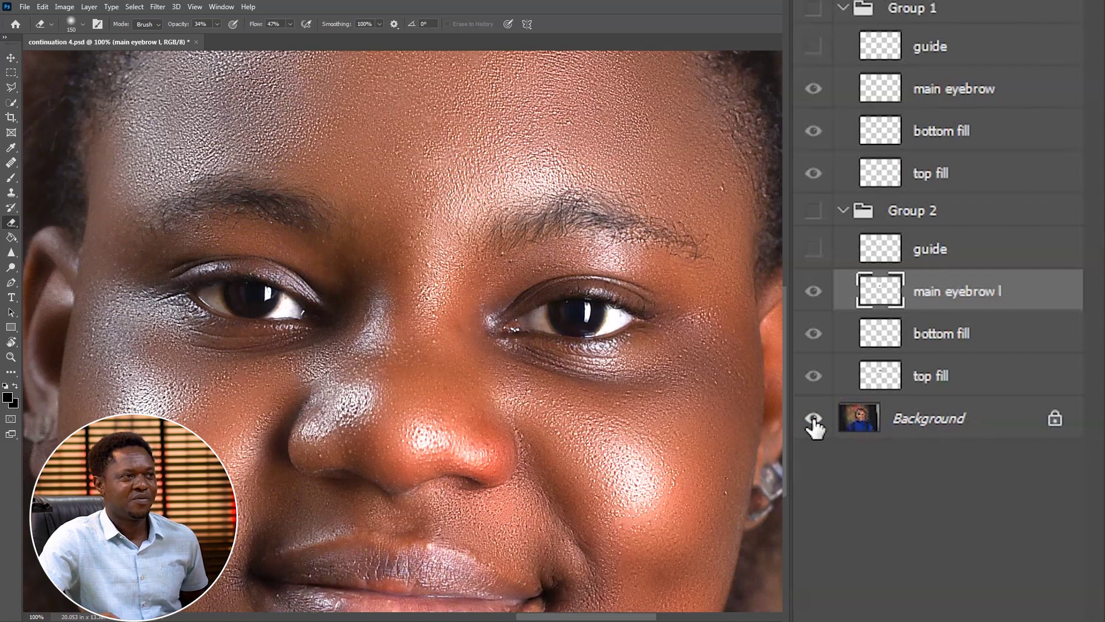
{"action": "left_click", "coordinate": [814, 423], "text": "alt"}
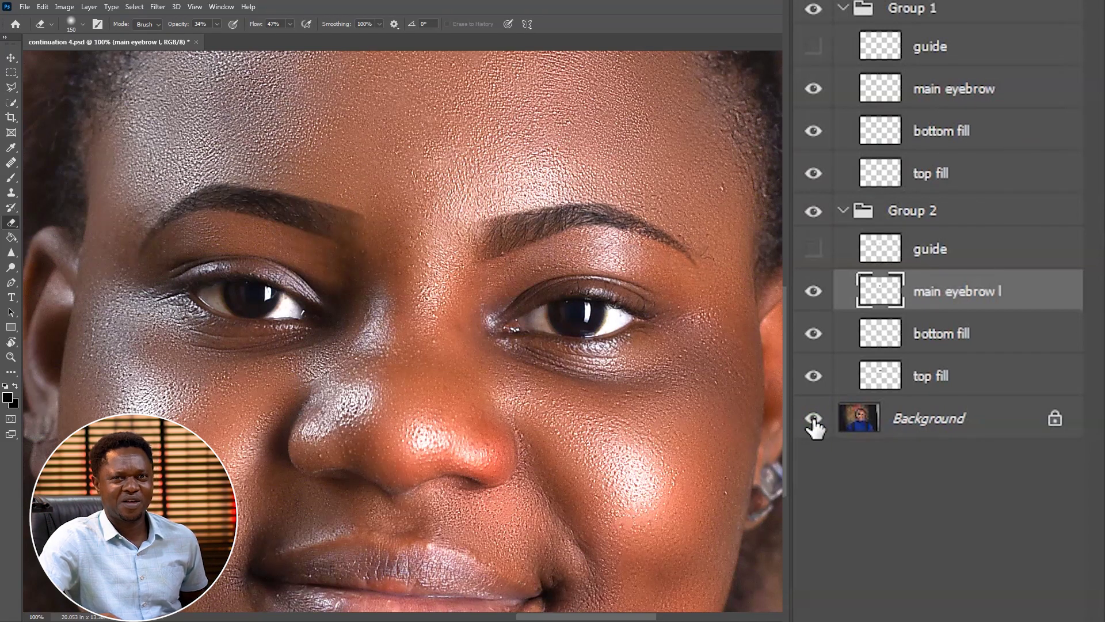
{"action": "left_click", "coordinate": [813, 422], "text": "alt"}
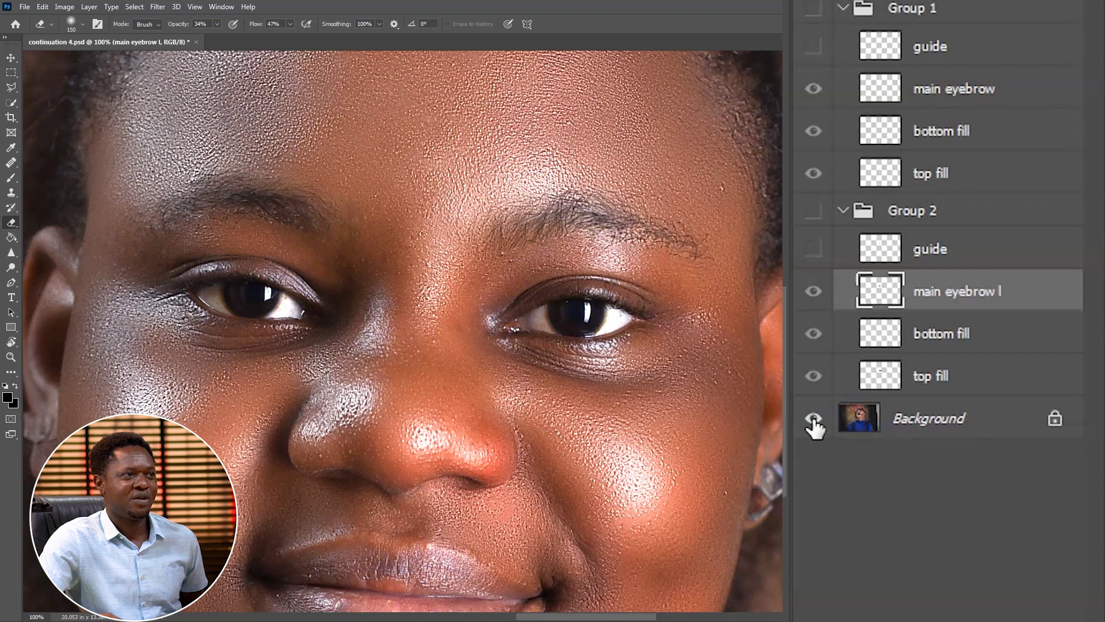
{"action": "left_click", "coordinate": [813, 422], "text": "alt"}
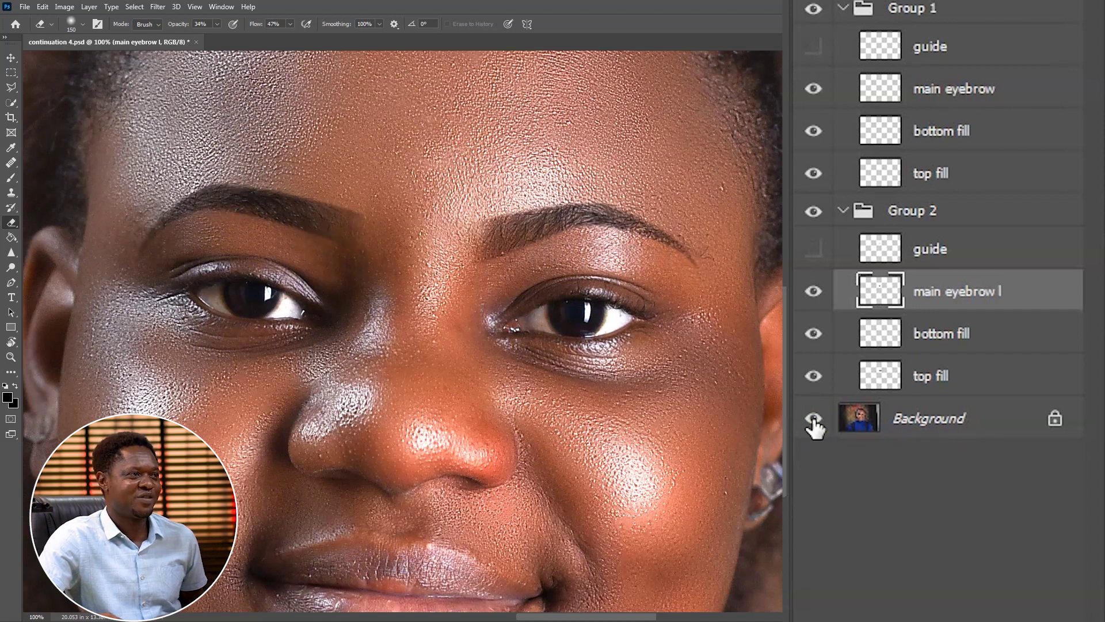